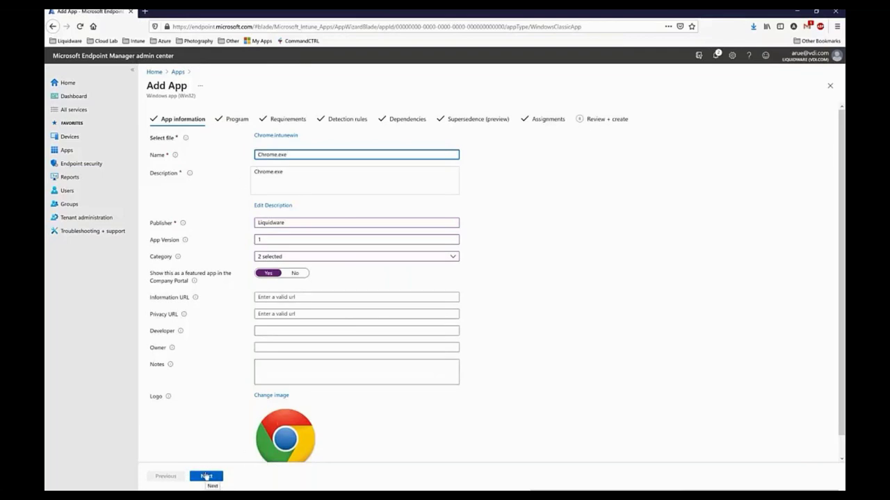
Check the Chrome.exe app's category choices, then return to the Program step.
{"action": "left_click", "coordinate": [272, 257]}
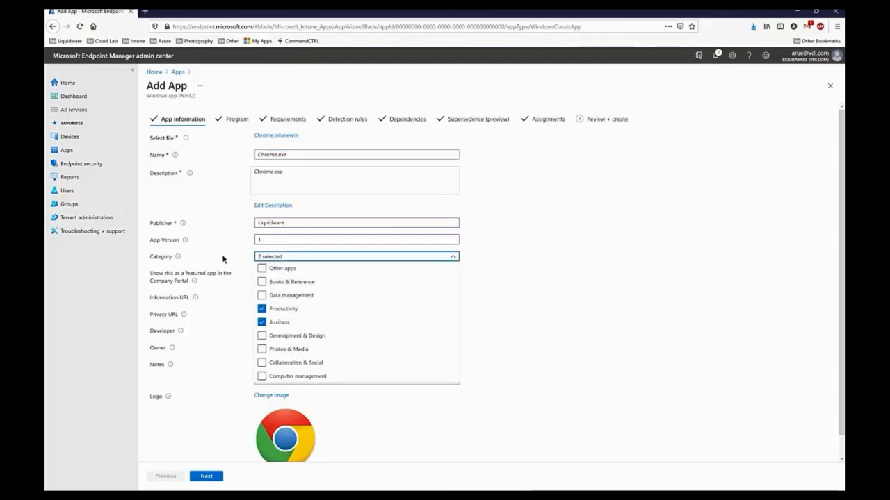
{"action": "left_click", "coordinate": [206, 476]}
{"action": "left_click", "coordinate": [206, 476]}
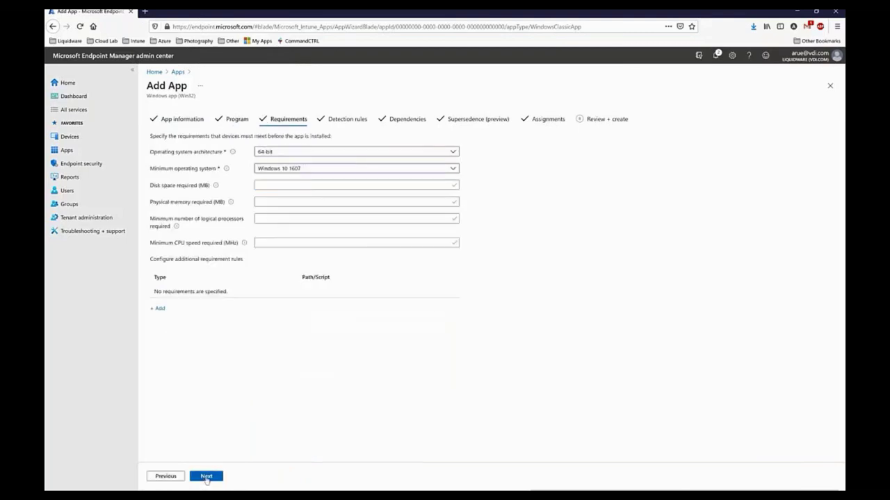
{"action": "left_click", "coordinate": [165, 476]}
Inspect the install command's -sync switch and quoted package path.
{"action": "left_click", "coordinate": [269, 155]}
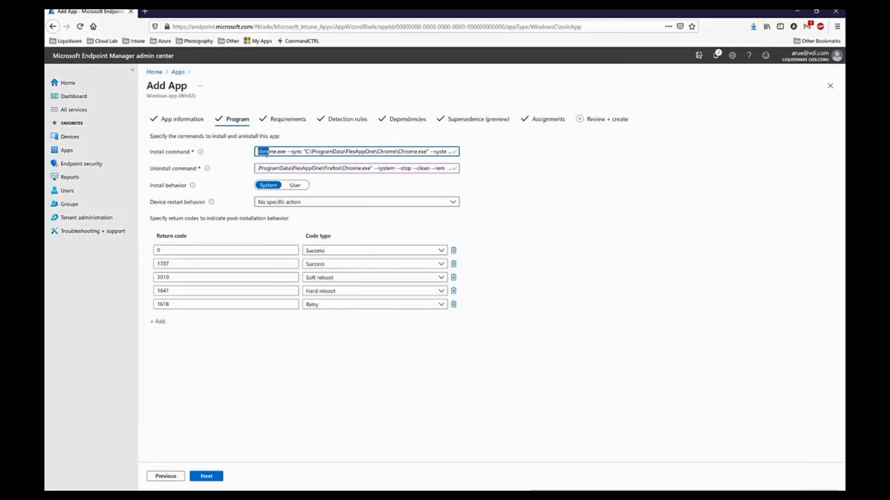
{"action": "left_click_drag", "start_coordinate": [289, 152], "coordinate": [303, 153]}
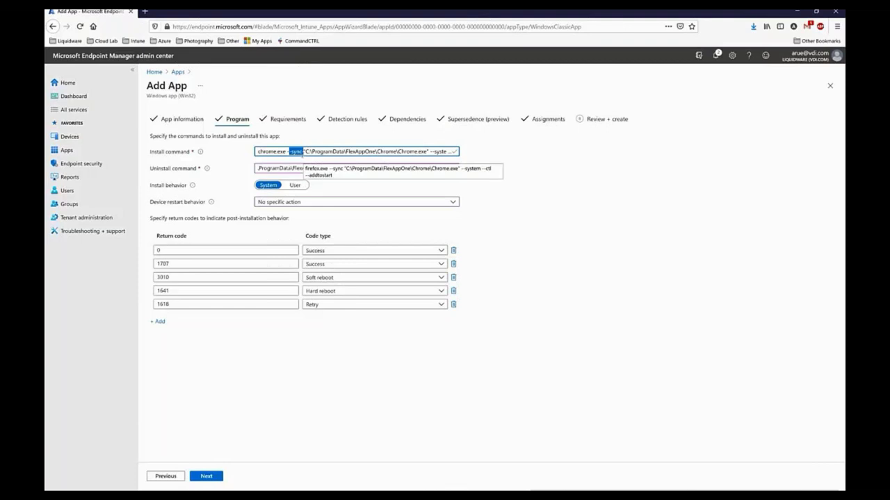
{"action": "left_click_drag", "start_coordinate": [305, 150], "coordinate": [475, 152]}
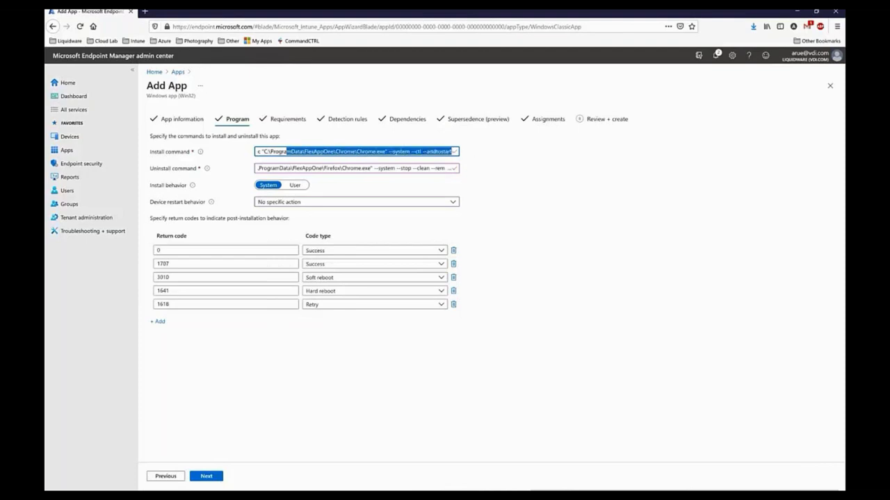
{"action": "left_click", "coordinate": [456, 152]}
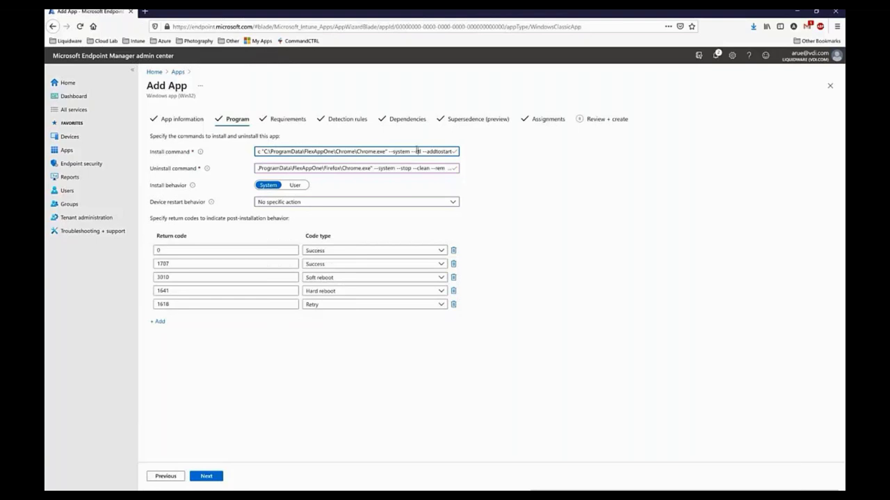
Inspect the uninstall command, undo an accidental text move, and proceed to Requirements.
{"action": "left_click_drag", "start_coordinate": [358, 171], "coordinate": [254, 176]}
{"action": "left_click_drag", "start_coordinate": [364, 168], "coordinate": [398, 174]}
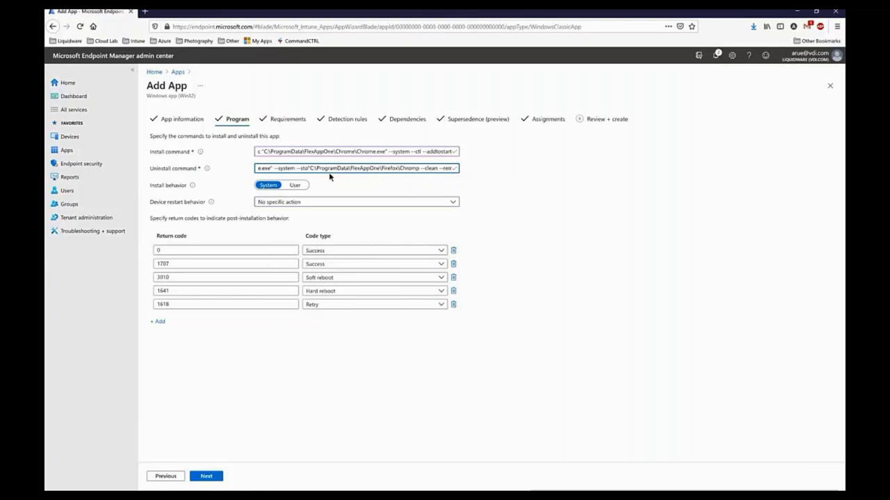
{"action": "key", "text": "ctrl+z"}
{"action": "left_click", "coordinate": [414, 168]}
{"action": "left_click_drag", "start_coordinate": [414, 168], "coordinate": [496, 172]}
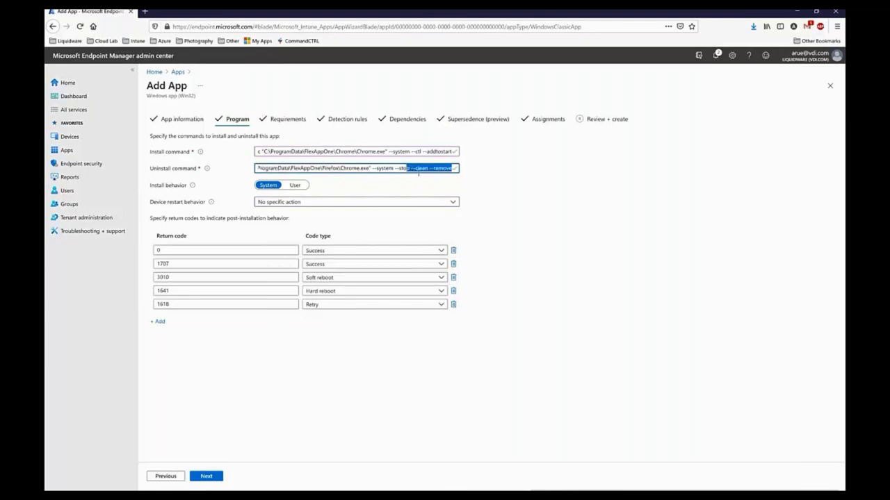
{"action": "left_click", "coordinate": [531, 182]}
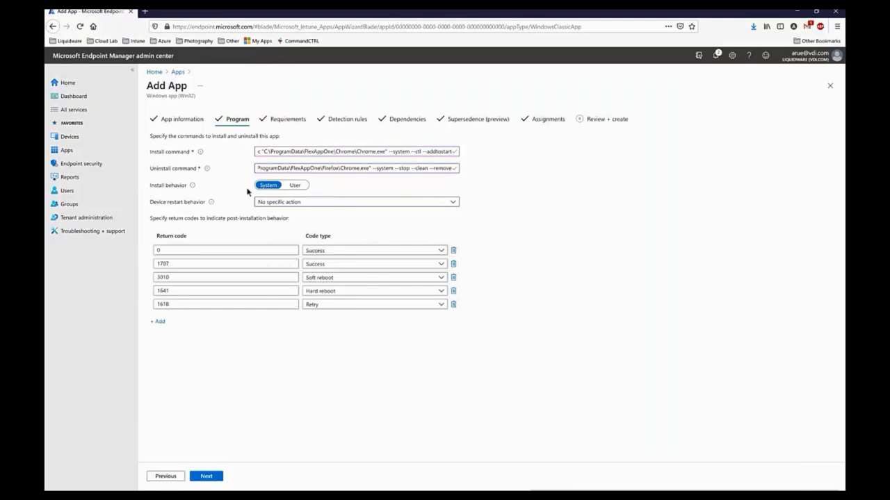
{"action": "left_click", "coordinate": [218, 473]}
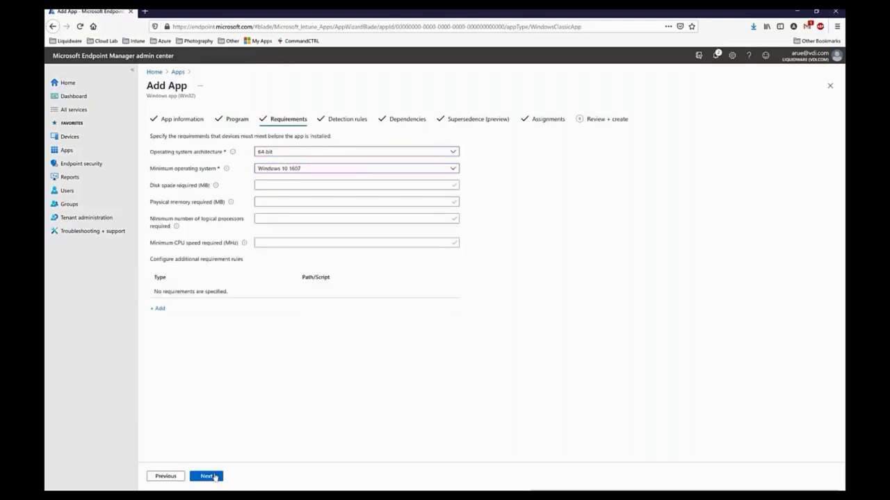
Accept the defaults through Detection rules, Dependencies, Supersedence and Assignments, and create the Chrome.exe app.
{"action": "left_click", "coordinate": [207, 477]}
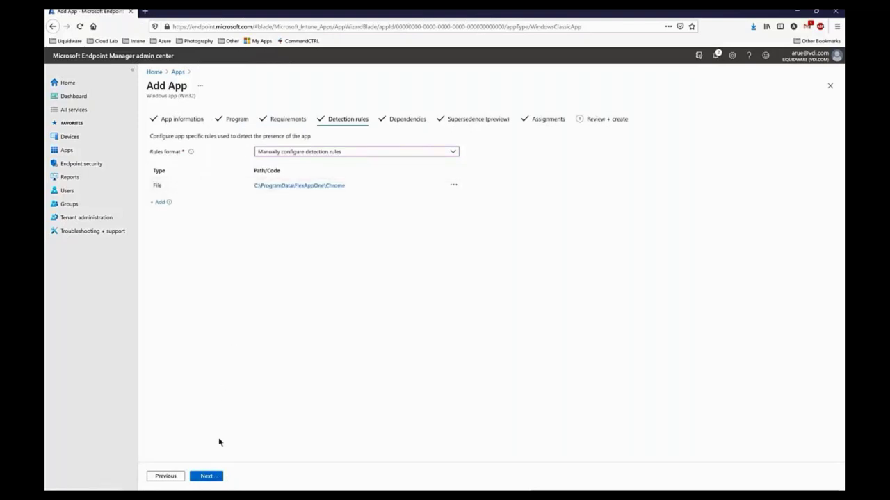
{"action": "left_click", "coordinate": [211, 478]}
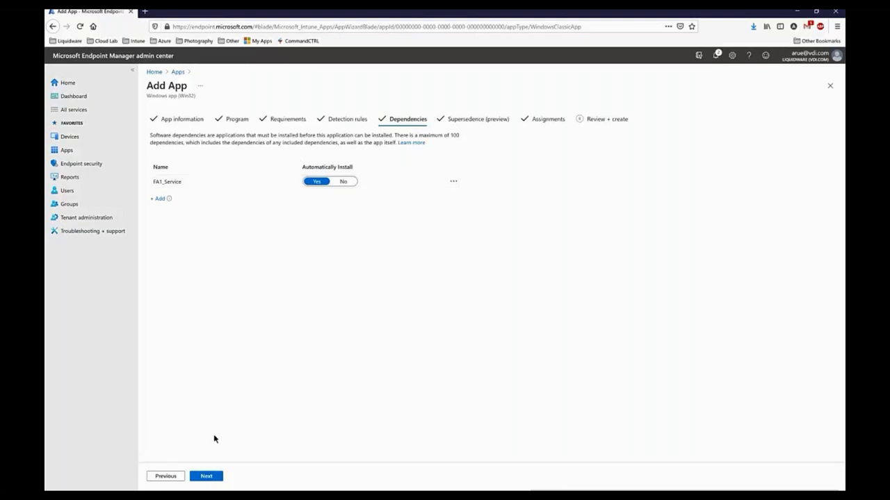
{"action": "left_click", "coordinate": [207, 478]}
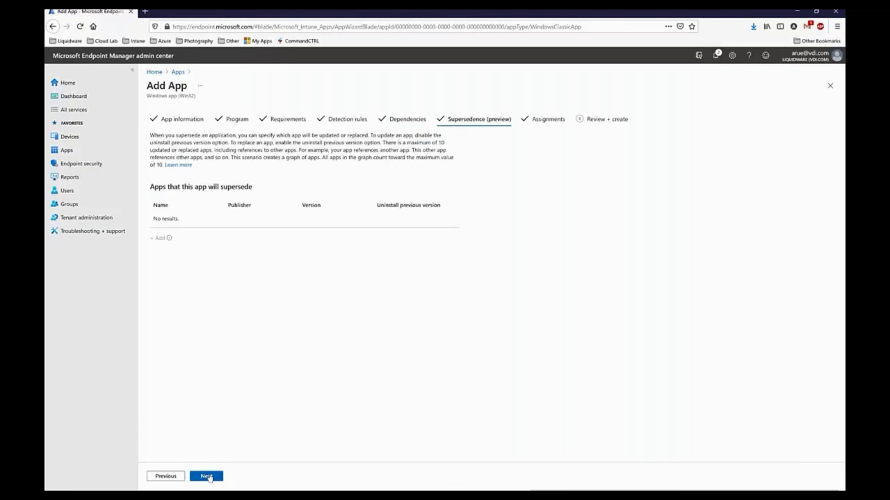
{"action": "left_click", "coordinate": [208, 477]}
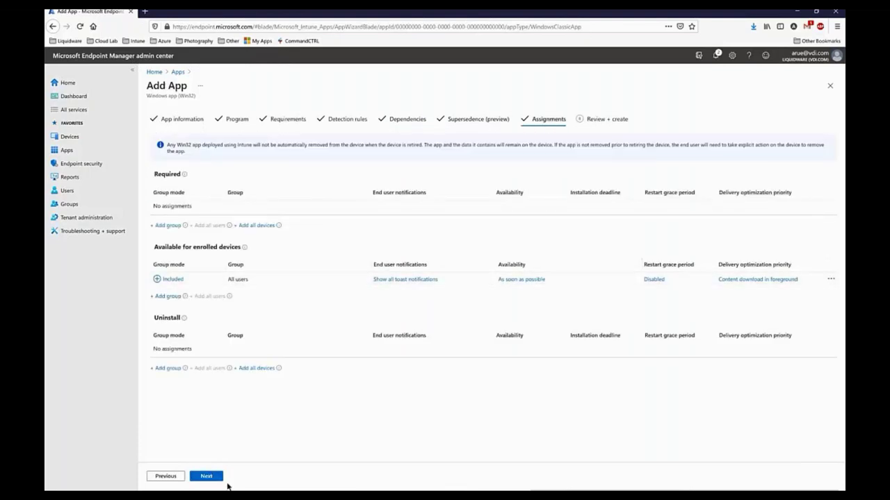
{"action": "left_click", "coordinate": [207, 477]}
{"action": "left_click", "coordinate": [207, 477]}
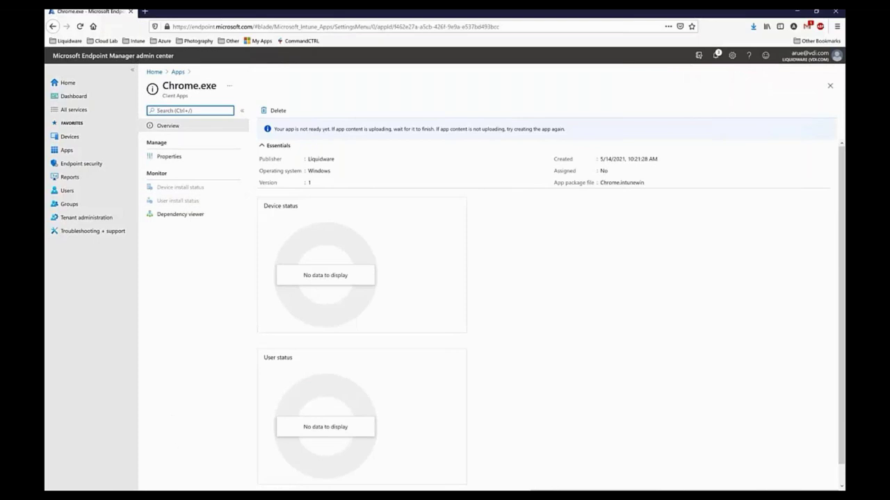
Switch to VMware Workstation and power on the AR_VDI_1909 virtual machine.
{"action": "key", "text": "alt+Tab"}
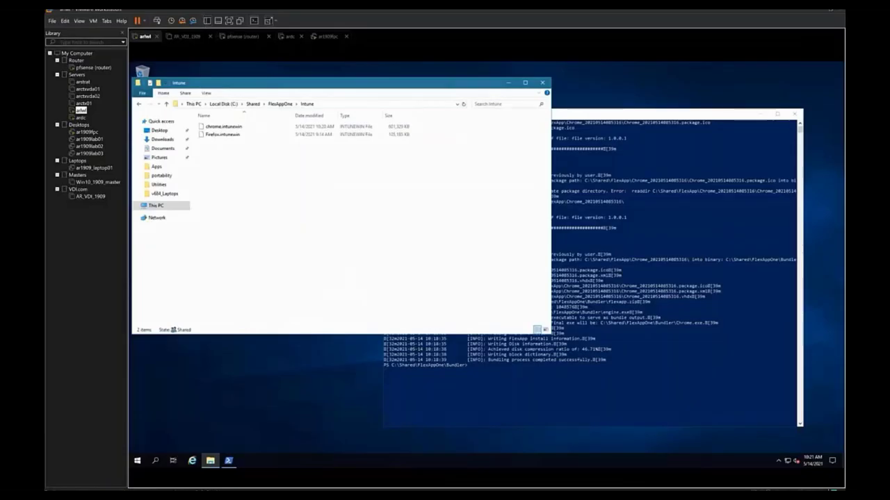
{"action": "left_click", "coordinate": [188, 37]}
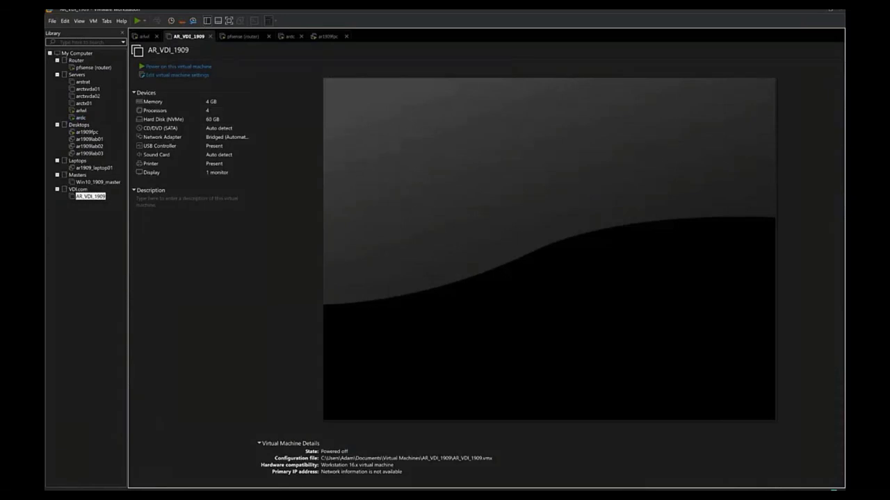
{"action": "left_click", "coordinate": [195, 67]}
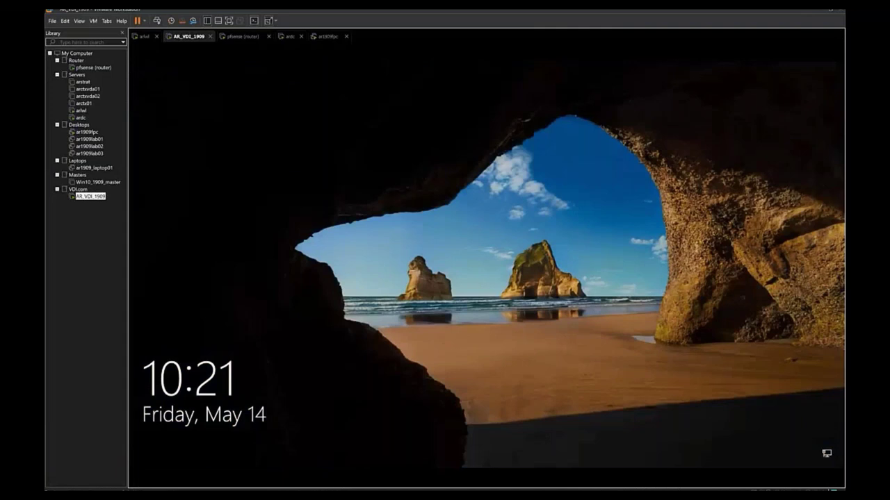
Sign in to the VM's Windows desktop with the account PIN.
{"action": "left_click", "coordinate": [417, 208]}
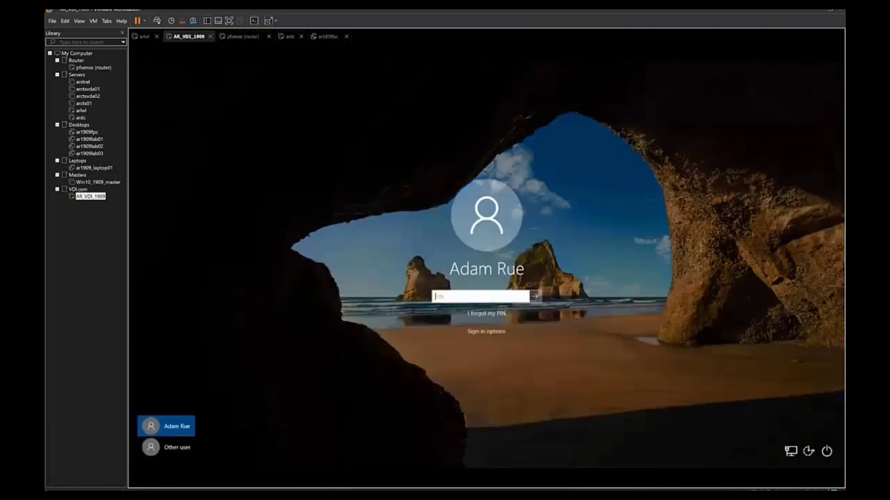
{"action": "type", "text": "12345"}
{"action": "key", "text": "Return"}
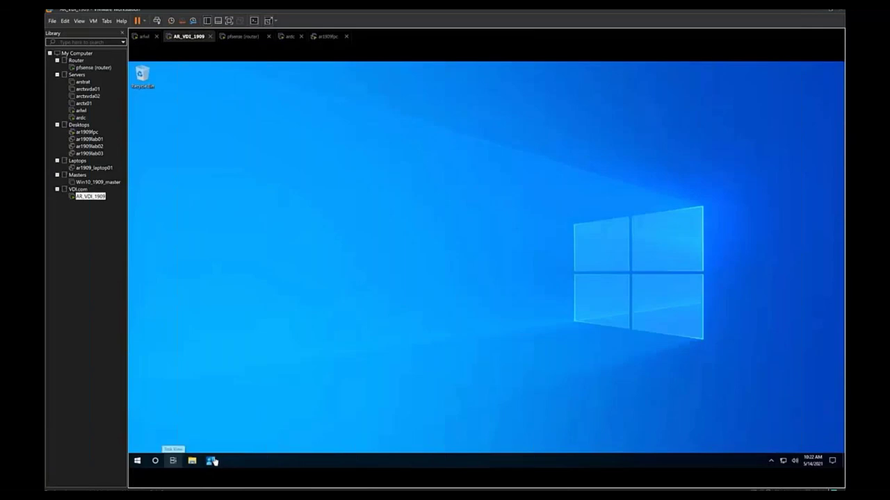
Launch Company Portal and scroll through the installed apps list.
{"action": "left_click", "coordinate": [212, 462]}
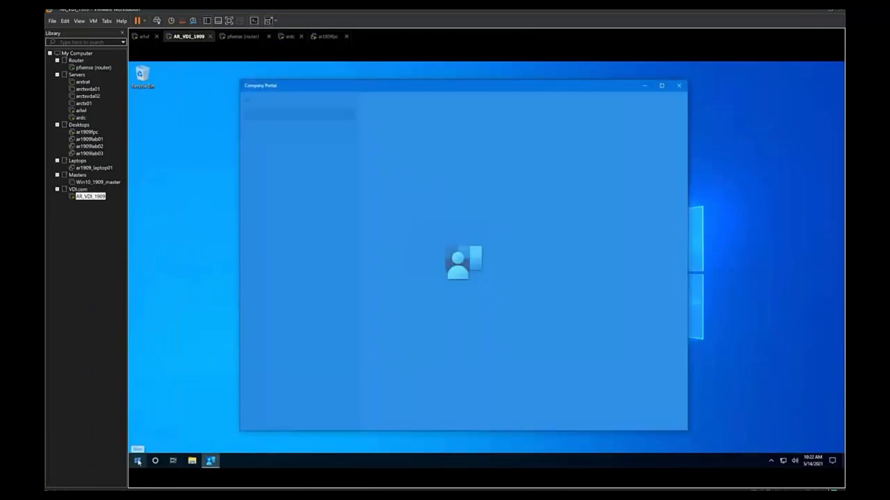
{"action": "left_click", "coordinate": [137, 461]}
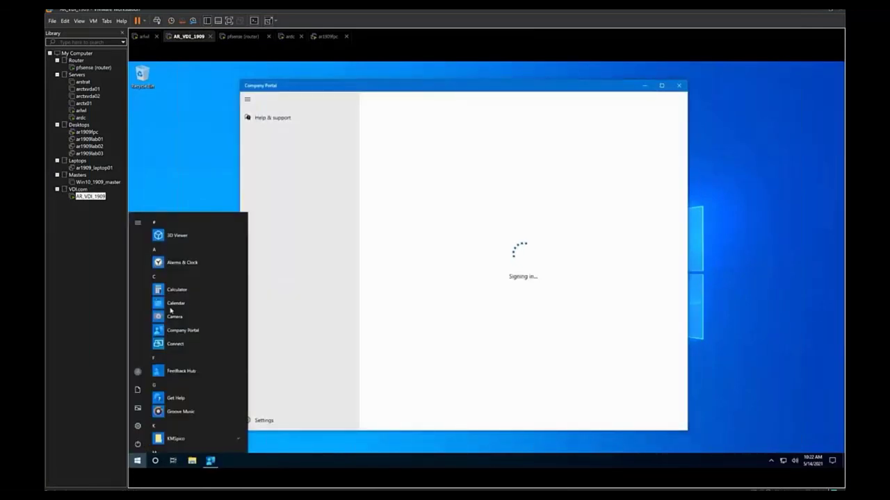
{"action": "scroll", "coordinate": [191, 278], "scroll_direction": "down", "scroll_amount": 6}
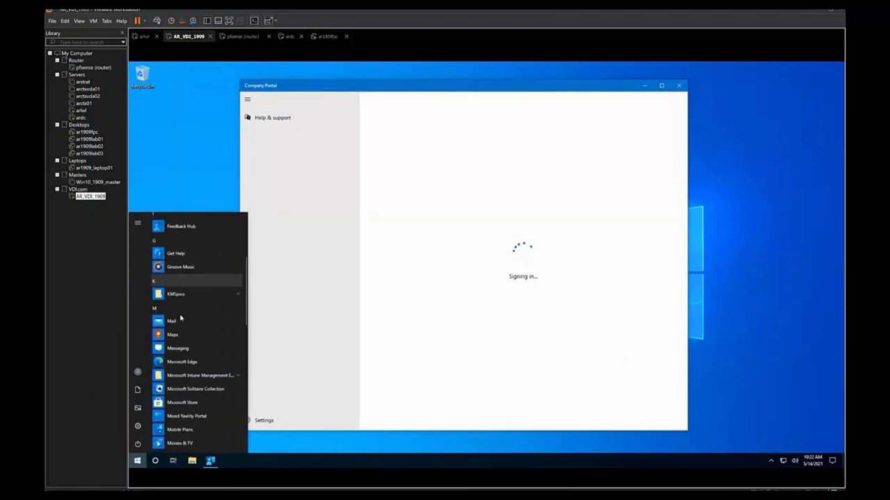
{"action": "scroll", "coordinate": [208, 314], "scroll_direction": "down", "scroll_amount": 10}
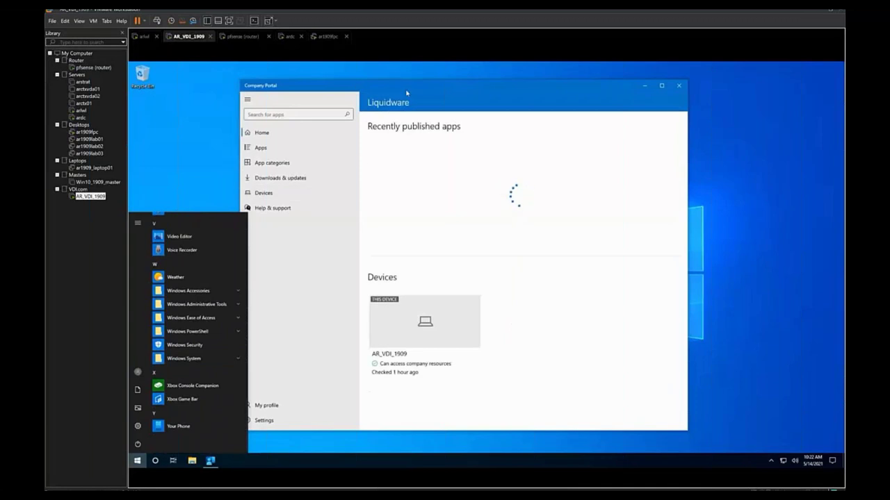
Retry installing FA_1 3D Pinball, then open the FA_1 Firefox app details.
{"action": "left_click", "coordinate": [283, 141]}
{"action": "left_click", "coordinate": [278, 148]}
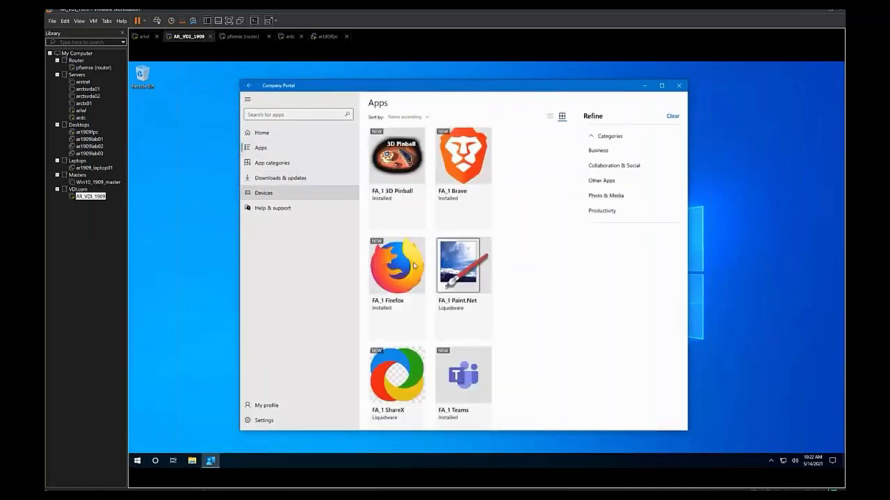
{"action": "left_click", "coordinate": [387, 208]}
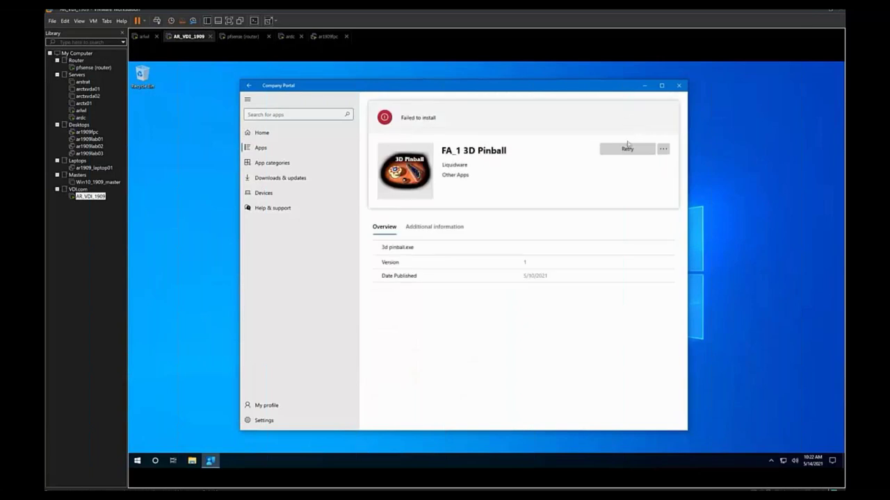
{"action": "left_click", "coordinate": [628, 150]}
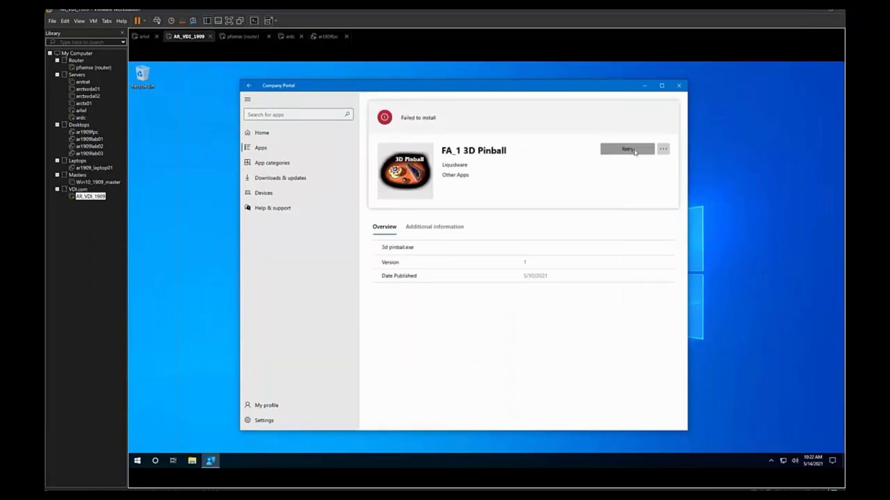
{"action": "left_click", "coordinate": [254, 150]}
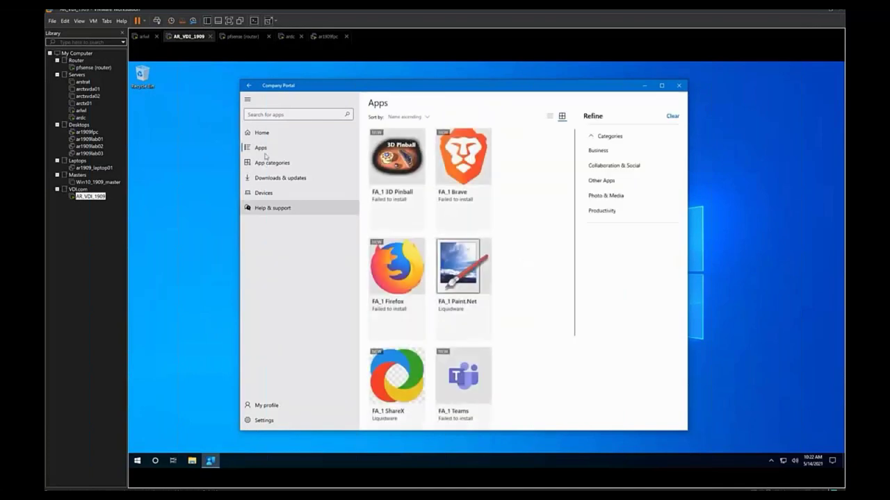
{"action": "scroll", "coordinate": [400, 209], "scroll_direction": "down", "scroll_amount": 3}
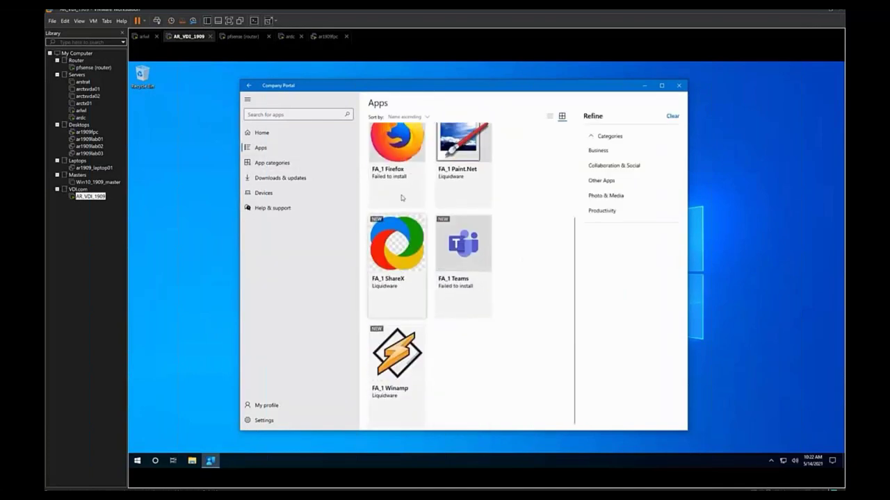
{"action": "left_click", "coordinate": [407, 138]}
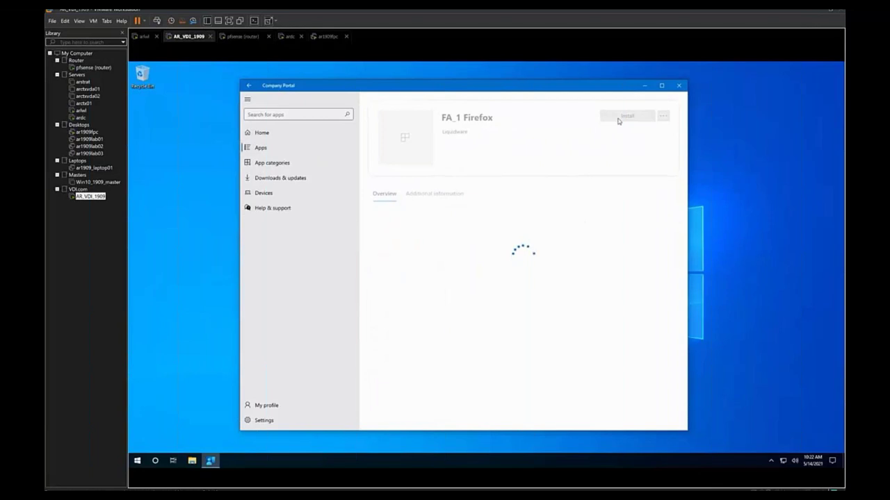
Retry the FA_1 Firefox install and launch 3d pinball from the Start menu's FlexApp folder.
{"action": "left_click", "coordinate": [624, 155]}
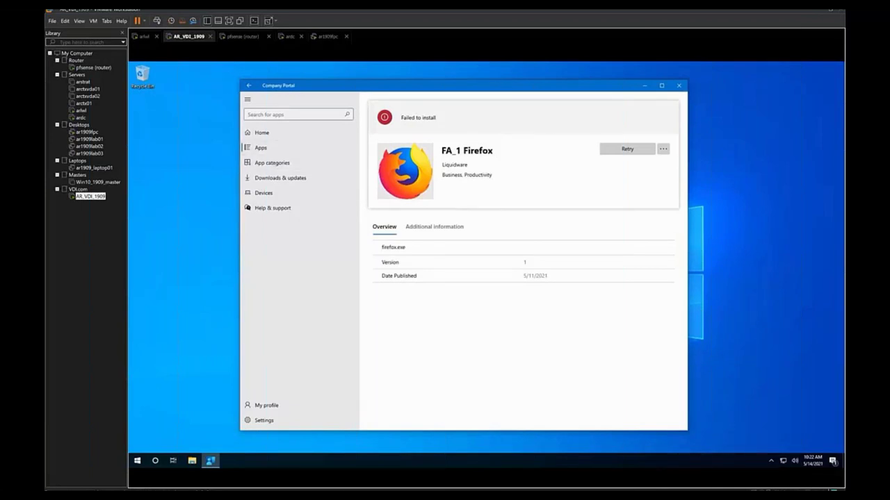
{"action": "left_click", "coordinate": [137, 460]}
{"action": "left_click", "coordinate": [174, 410]}
{"action": "left_click", "coordinate": [181, 424]}
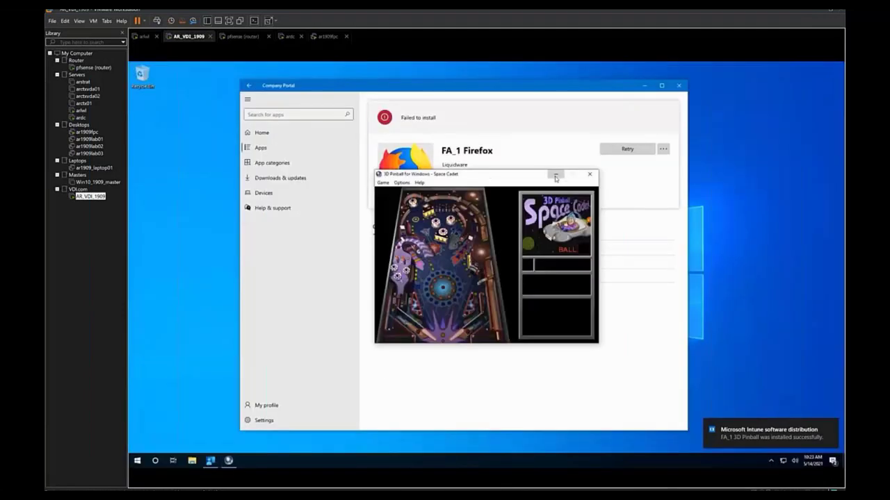
Open Disk Management and select the mounted 3D Pinball volume.
{"action": "left_click", "coordinate": [137, 463]}
{"action": "right_click", "coordinate": [136, 464]}
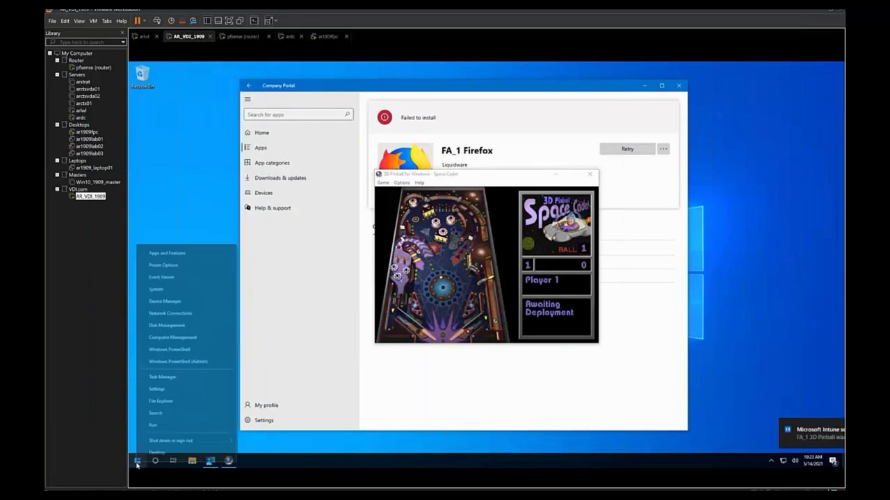
{"action": "left_click", "coordinate": [167, 325]}
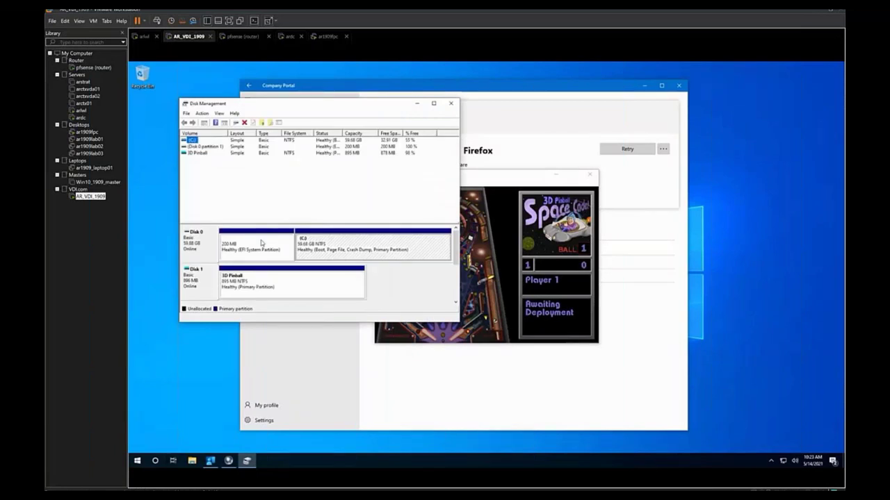
{"action": "key", "text": "Down"}
{"action": "key", "text": "Down"}
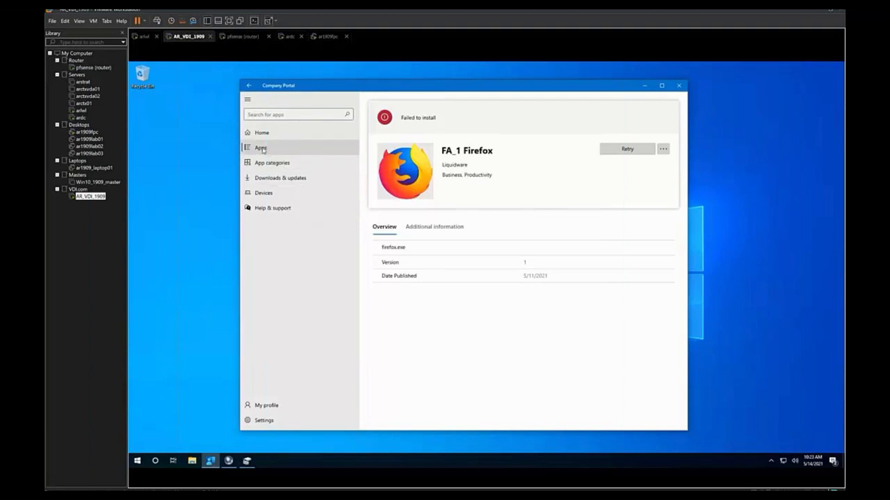
Return to the Apps list in Company Portal's navigation pane.
{"action": "left_click", "coordinate": [263, 149]}
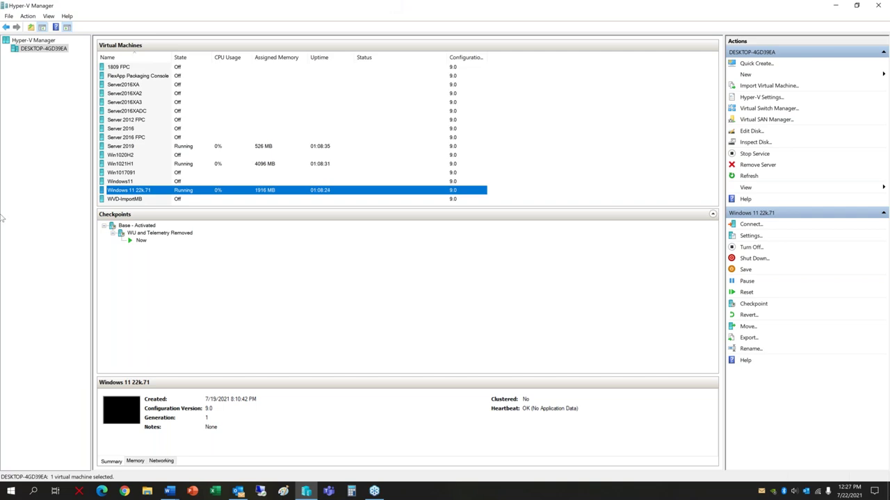
Connect to Server 2019 at a higher display resolution and sign in with the Administrator password.
{"action": "left_click", "coordinate": [123, 148]}
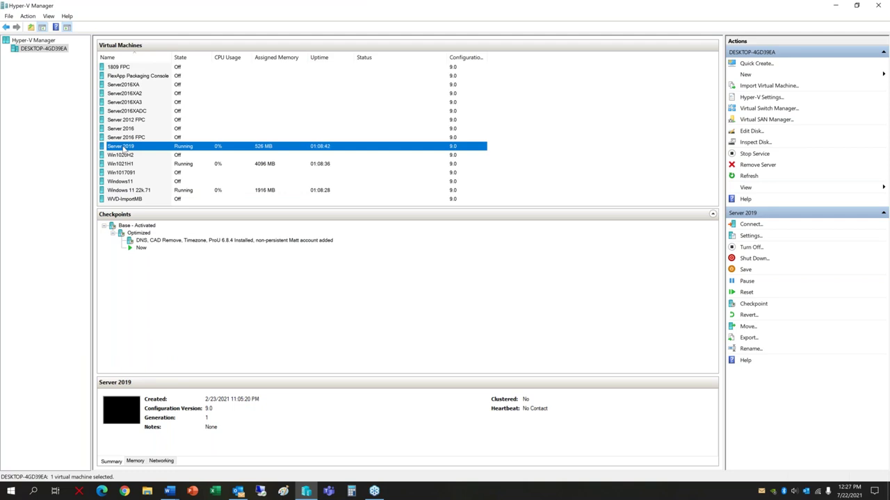
{"action": "right_click", "coordinate": [140, 148]}
{"action": "left_click", "coordinate": [167, 154]}
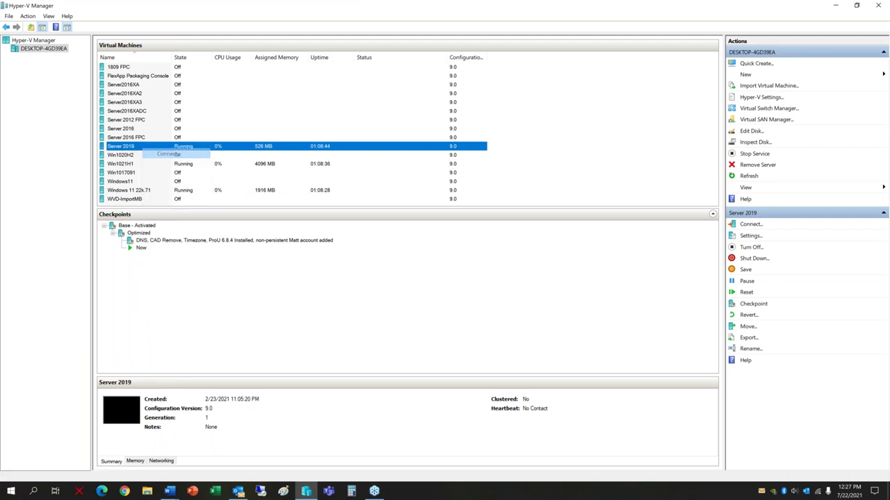
{"action": "left_click_drag", "start_coordinate": [378, 144], "coordinate": [410, 143]}
{"action": "left_click", "coordinate": [427, 182]}
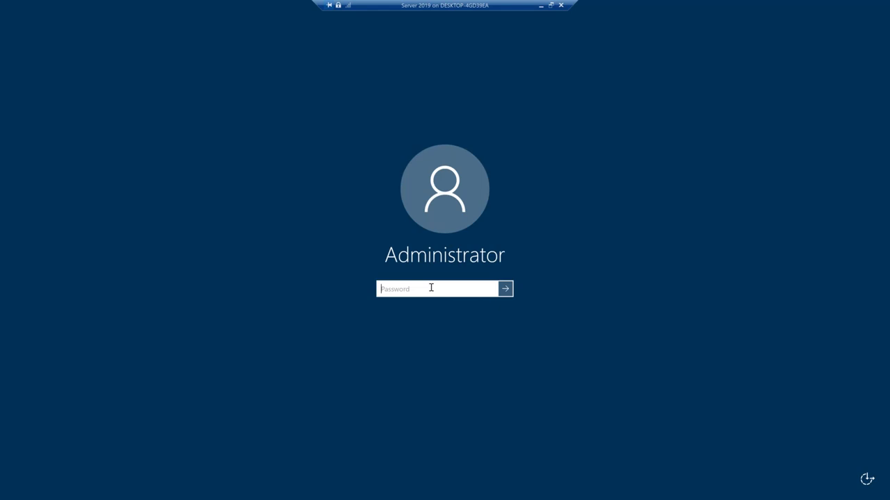
{"action": "type", "text": "Pa$$w0rd"}
{"action": "key", "text": "Return"}
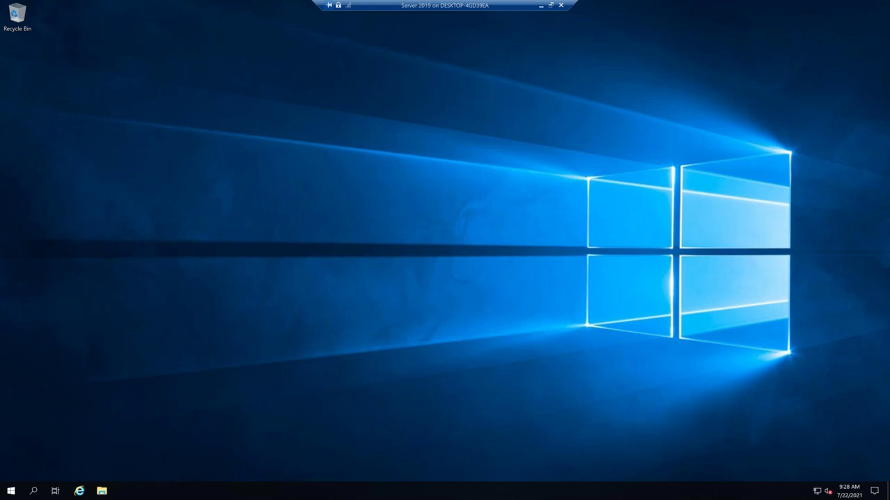
{"action": "left_click", "coordinate": [11, 491]}
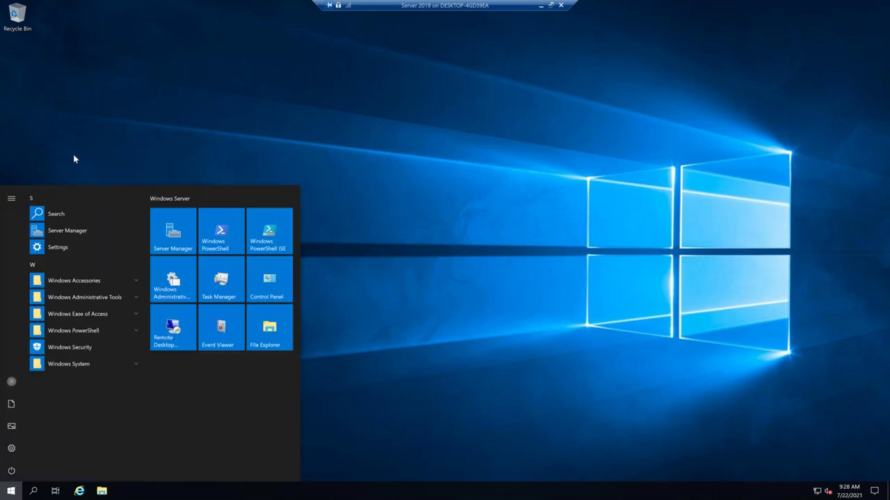
{"action": "left_click", "coordinate": [427, 314]}
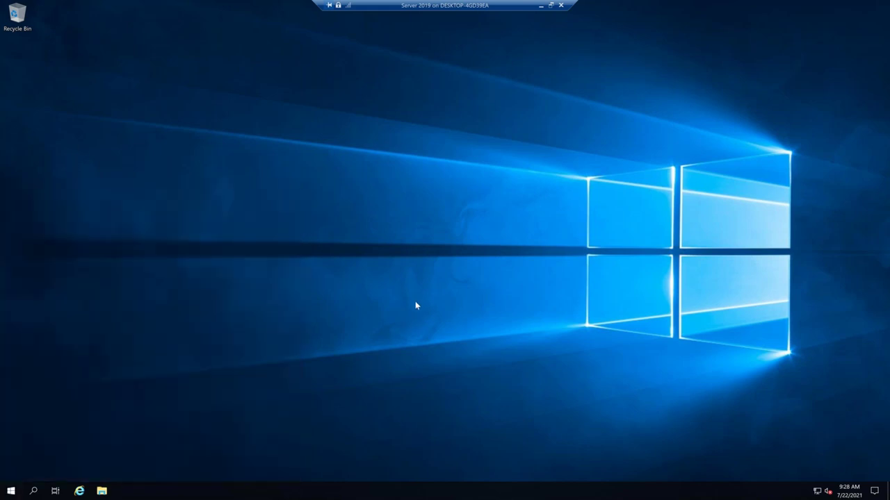
{"action": "right_click", "coordinate": [11, 491]}
{"action": "left_click", "coordinate": [54, 243]}
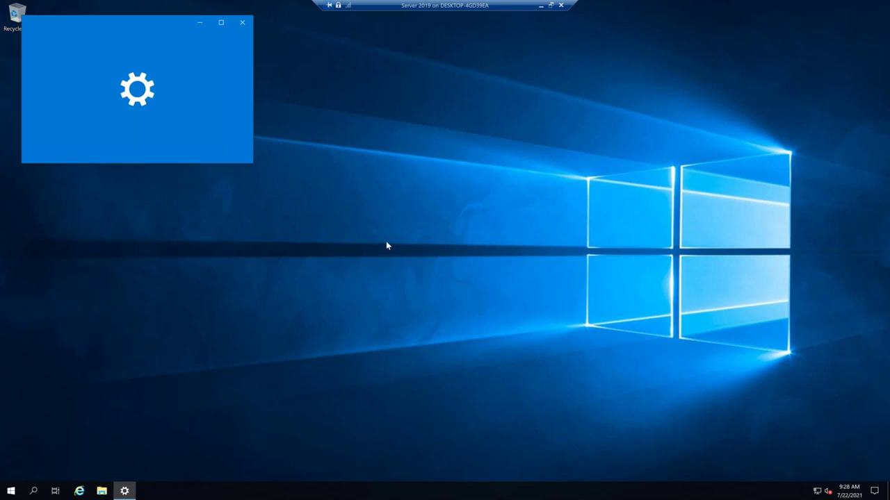
{"action": "left_click", "coordinate": [221, 22]}
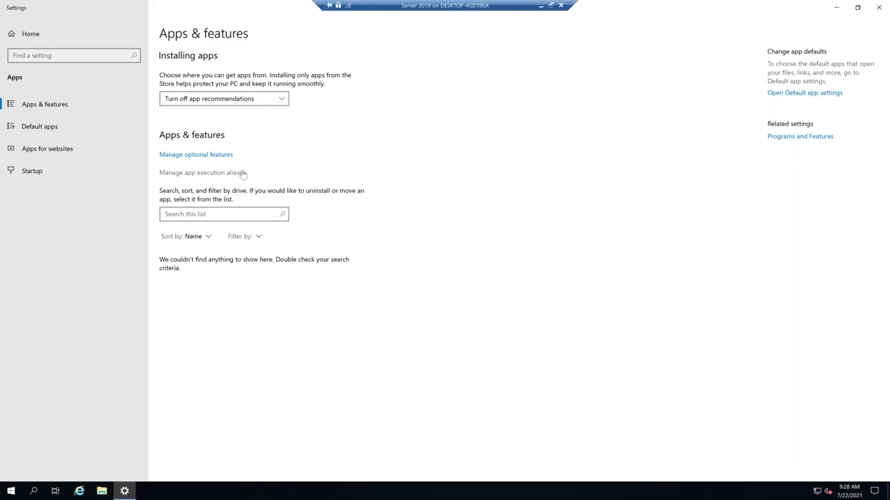
{"action": "double_click", "coordinate": [203, 12]}
{"action": "left_click", "coordinate": [250, 25]}
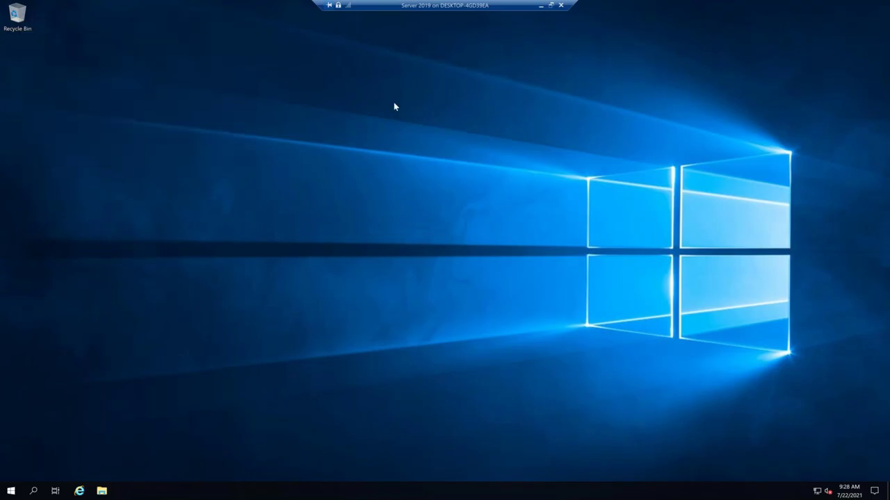
{"action": "right_click", "coordinate": [11, 490]}
Open the network path \\192.168.0.22 from the Run box.
{"action": "left_click", "coordinate": [51, 447]}
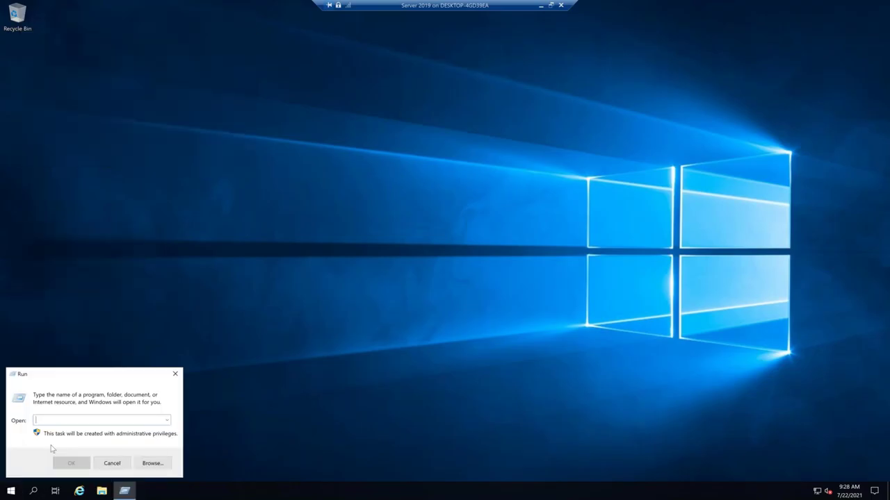
{"action": "type", "text": "\\\\"}
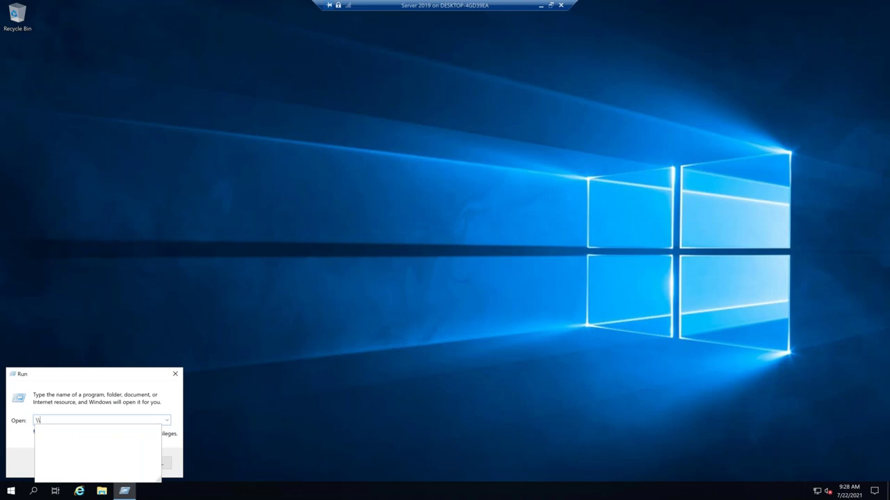
{"action": "type", "text": "19"}
{"action": "key", "text": "Down"}
{"action": "type", "text": "21"}
{"action": "key", "text": "Return"}
Enter the network user name and password to access the share.
{"action": "type", "text": "matt"}
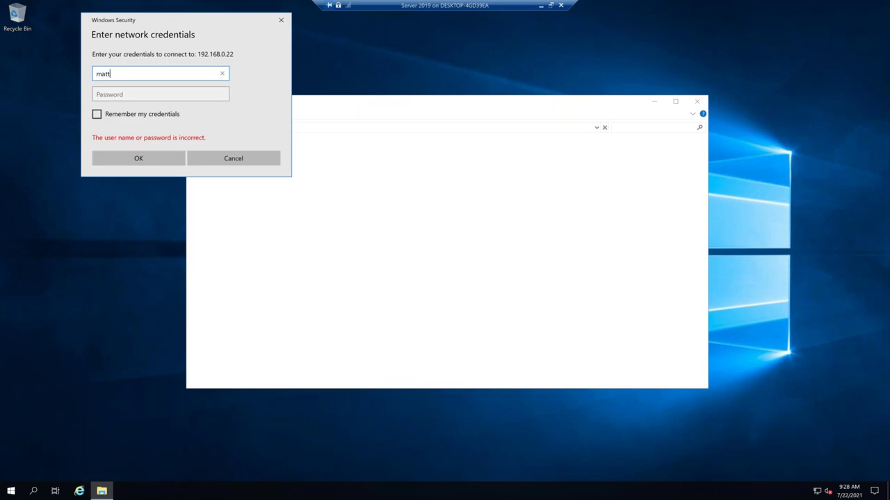
{"action": "key", "text": "Tab"}
{"action": "type", "text": "*********"}
{"action": "key", "text": "Return"}
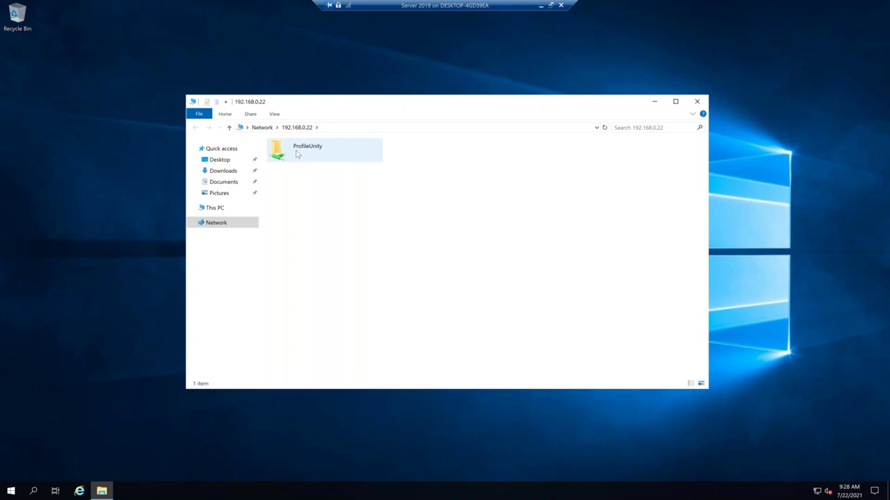
Copy FlexApp One Capture #1 and #2 from the ProfileUnity folder to the desktop, then close Explorer.
{"action": "double_click", "coordinate": [298, 154]}
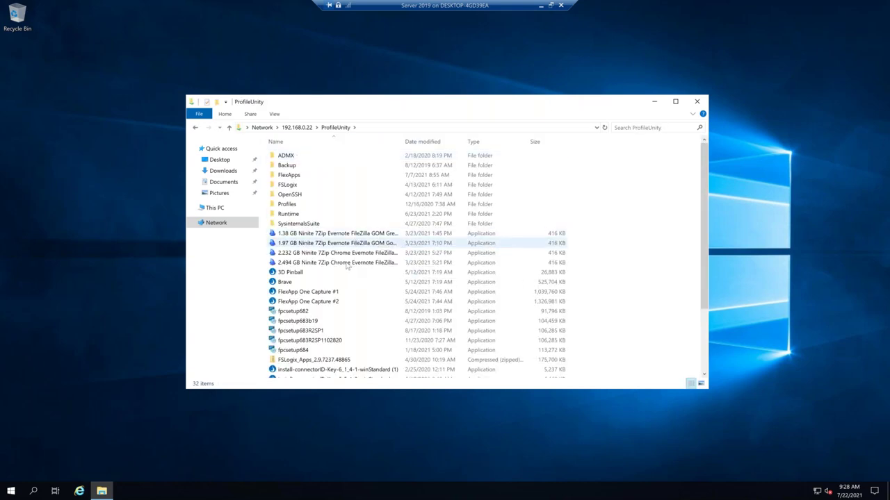
{"action": "left_click", "coordinate": [327, 295]}
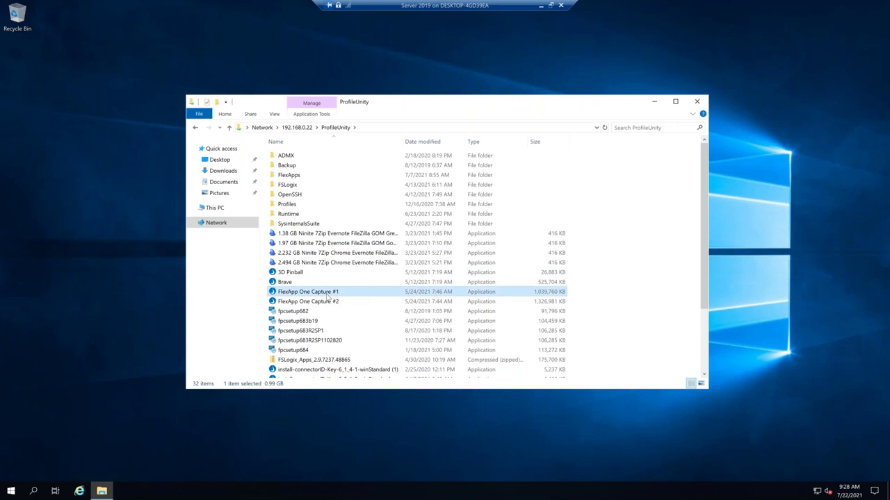
{"action": "left_click", "coordinate": [320, 304], "text": "ctrl"}
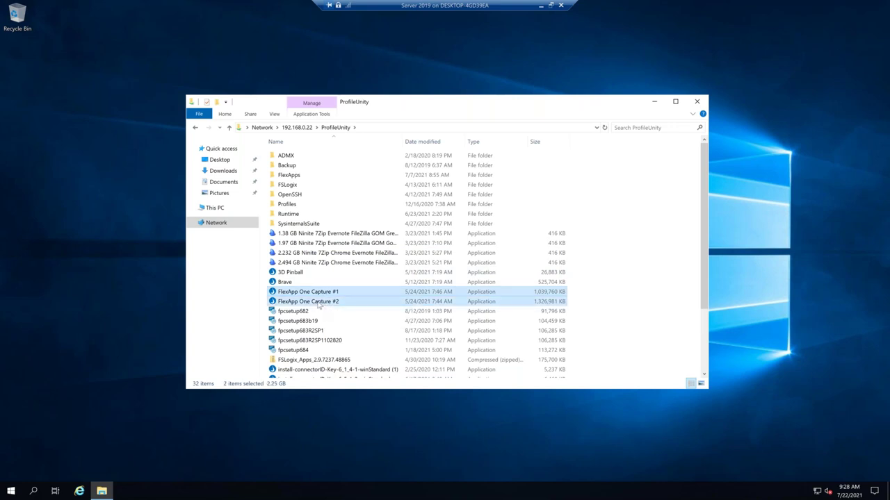
{"action": "right_click", "coordinate": [320, 294]}
{"action": "left_click", "coordinate": [340, 357]}
{"action": "right_click", "coordinate": [30, 143]}
{"action": "left_click", "coordinate": [53, 182]}
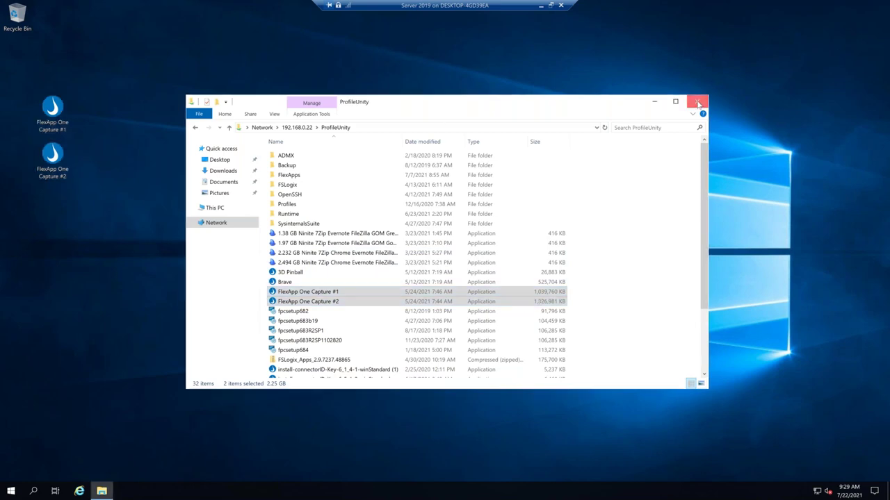
{"action": "left_click", "coordinate": [696, 101]}
Run FlexApp One Capture #1, agree to install the FlexApp client, and confirm success.
{"action": "double_click", "coordinate": [48, 111]}
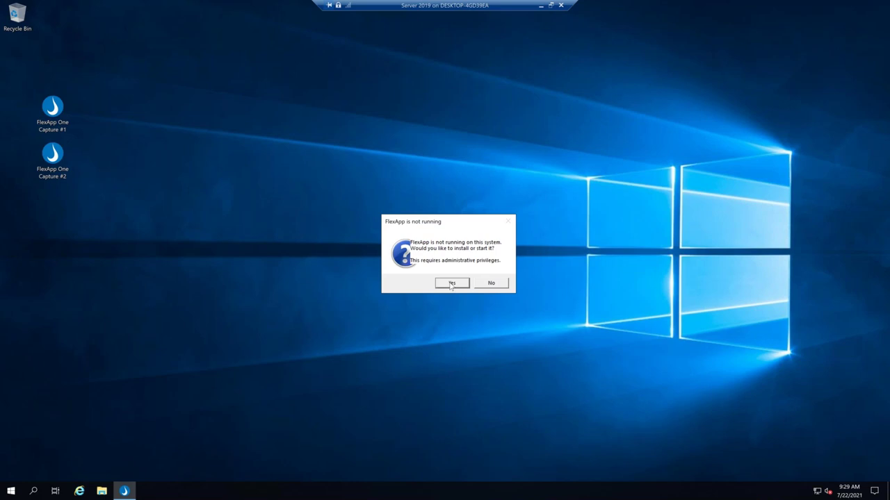
{"action": "left_click", "coordinate": [451, 284]}
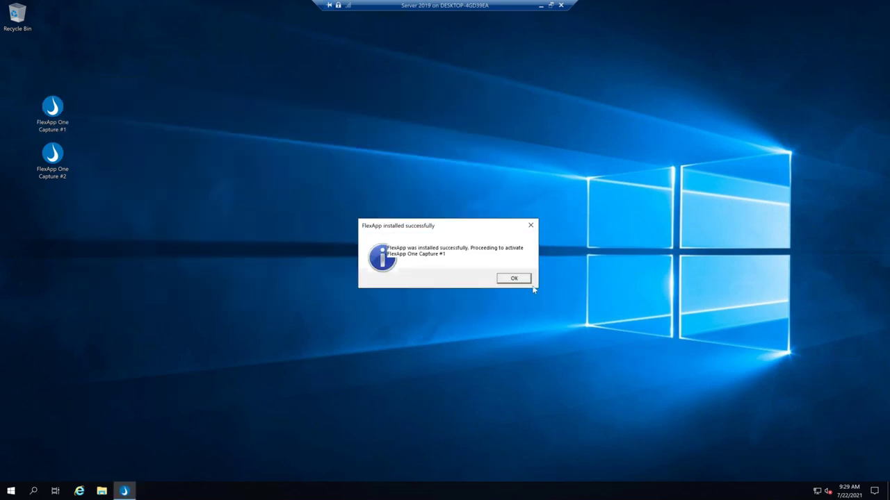
{"action": "left_click", "coordinate": [519, 282]}
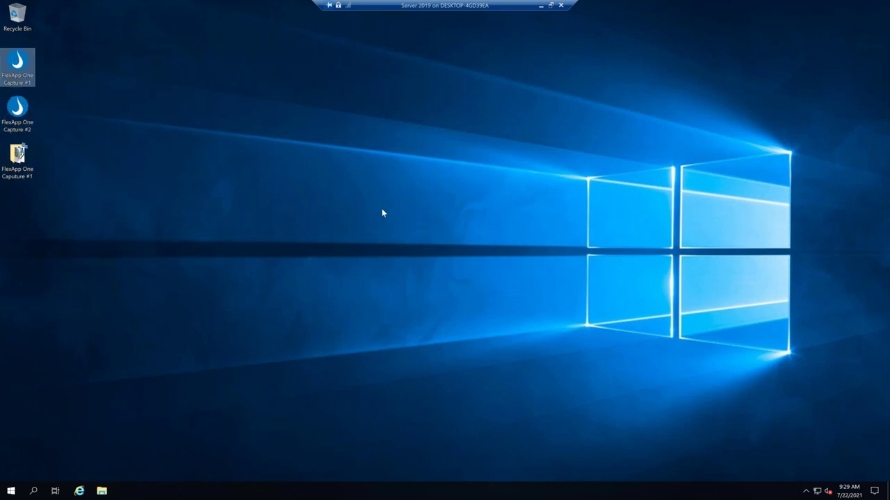
Open the FlexApp One Capture #1 folder, then browse a new Explorer window to Local Disk (C:).
{"action": "double_click", "coordinate": [19, 156]}
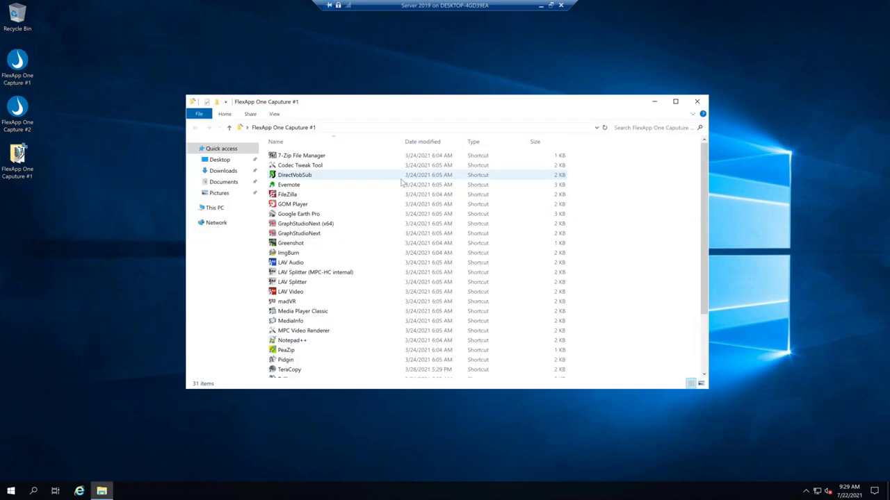
{"action": "scroll", "coordinate": [383, 226], "scroll_direction": "down", "scroll_amount": 3}
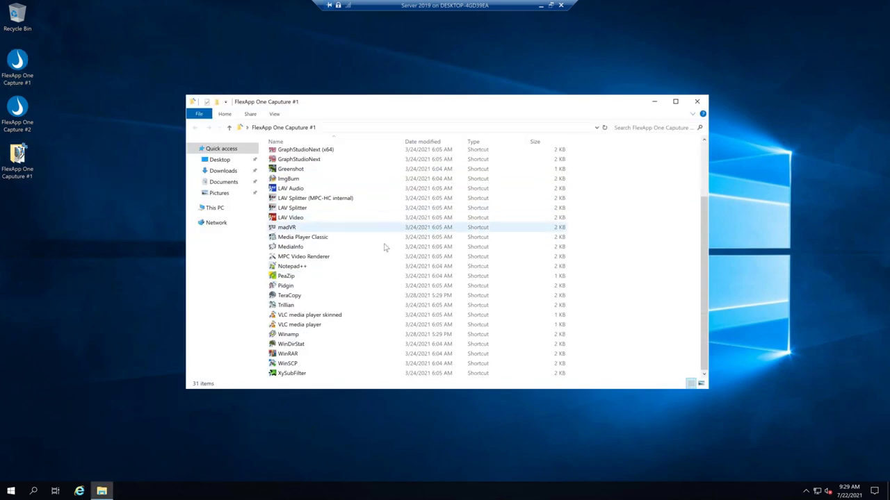
{"action": "scroll", "coordinate": [388, 276], "scroll_direction": "up", "scroll_amount": 3}
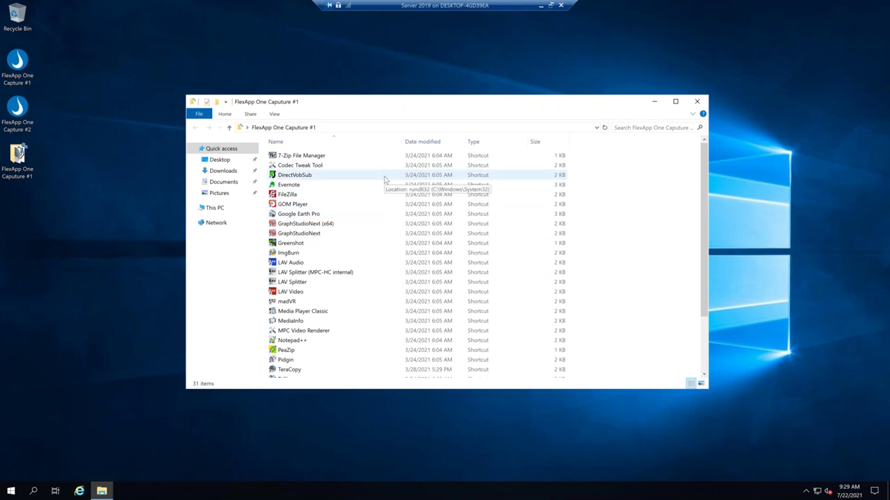
{"action": "right_click", "coordinate": [102, 491]}
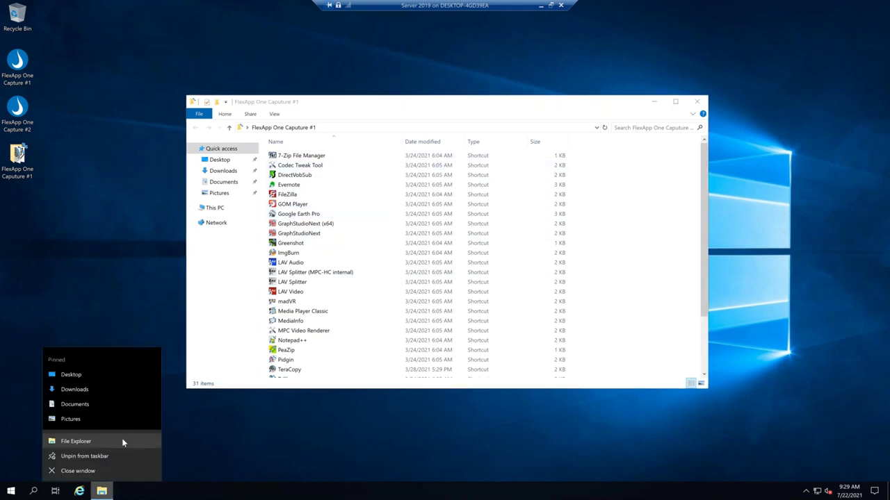
{"action": "left_click", "coordinate": [105, 441]}
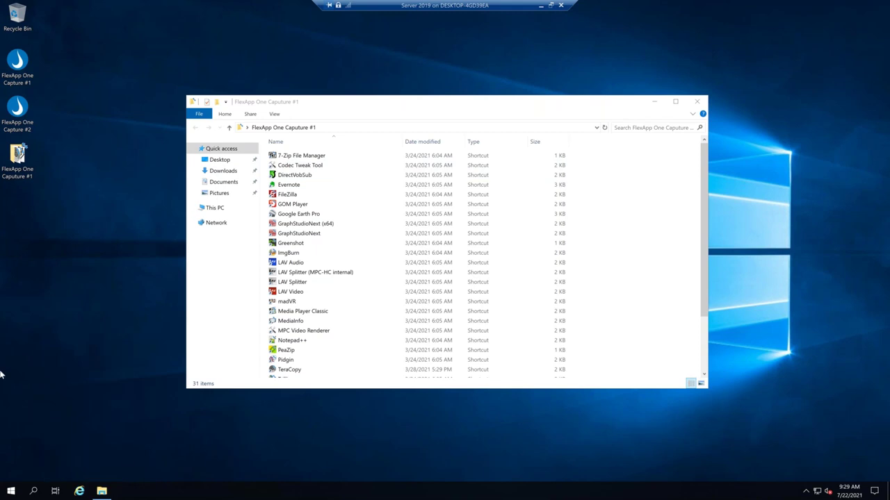
{"action": "left_click", "coordinate": [224, 219]}
{"action": "double_click", "coordinate": [435, 257]}
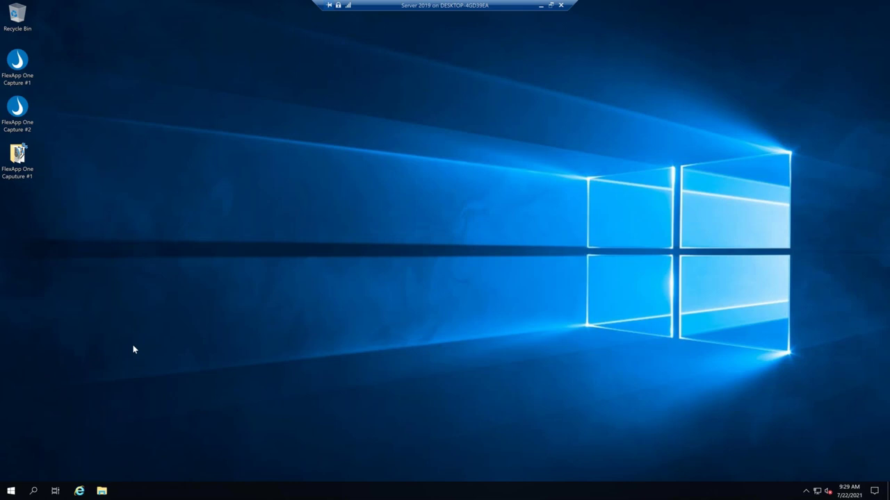
Check C:\Program Files in another Explorer window, go back to C:, and close Explorer.
{"action": "left_click", "coordinate": [101, 491]}
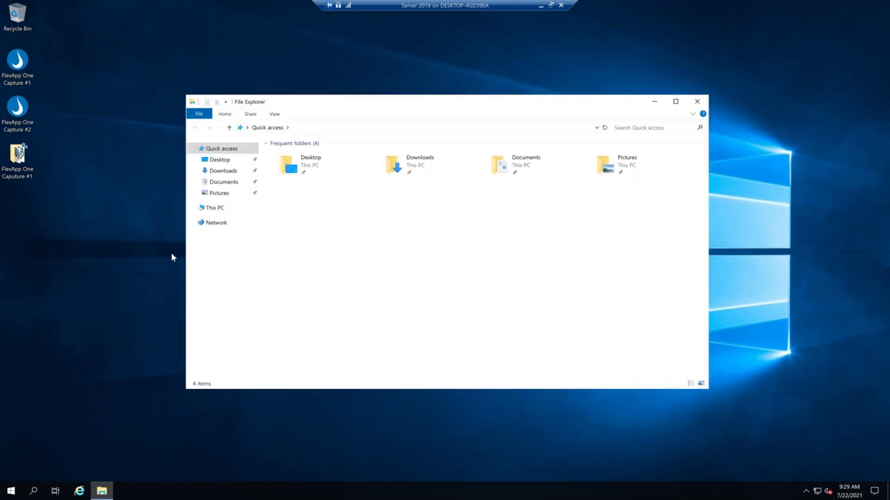
{"action": "left_click", "coordinate": [214, 208]}
{"action": "double_click", "coordinate": [410, 246]}
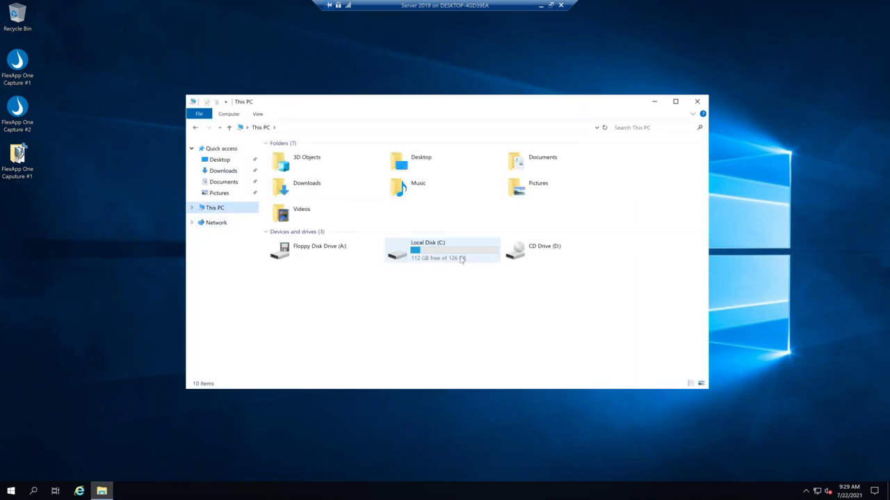
{"action": "double_click", "coordinate": [331, 174]}
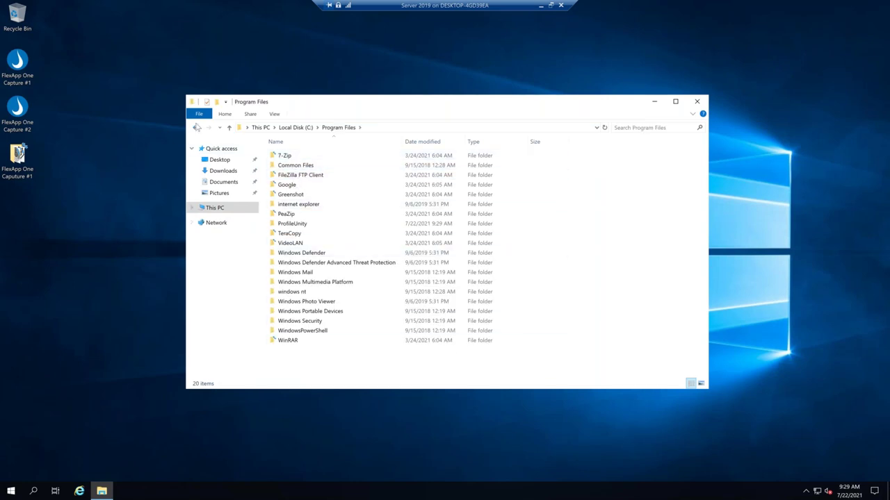
{"action": "left_click", "coordinate": [196, 129]}
{"action": "left_click", "coordinate": [323, 186]}
{"action": "key", "text": "alt+F4"}
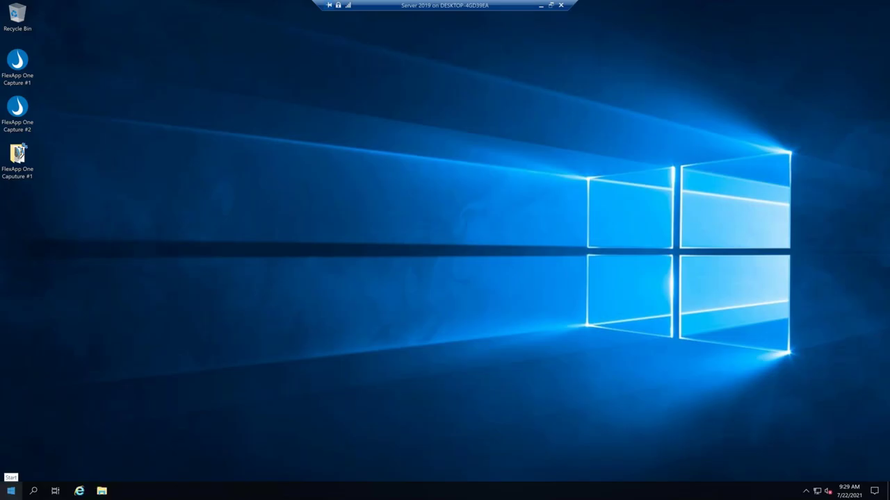
{"action": "right_click", "coordinate": [11, 491]}
{"action": "left_click", "coordinate": [63, 243]}
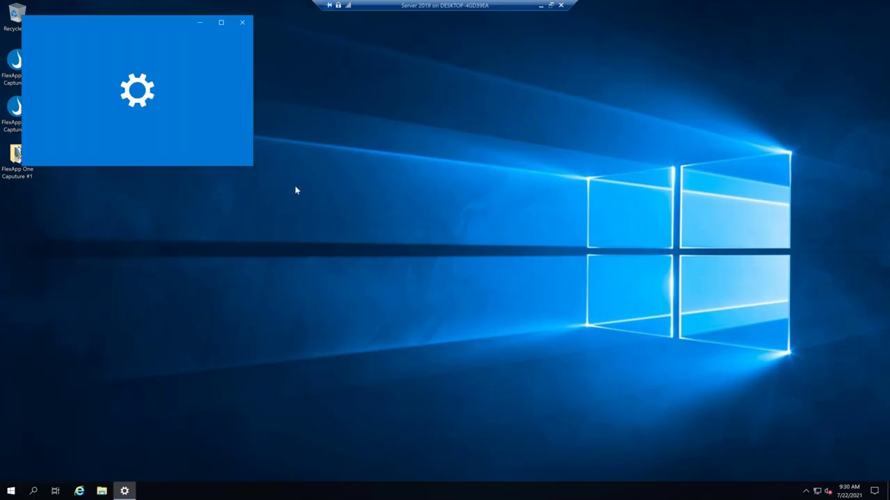
{"action": "left_click_drag", "start_coordinate": [254, 168], "coordinate": [473, 292]}
{"action": "scroll", "coordinate": [358, 226], "scroll_direction": "down", "scroll_amount": 6}
{"action": "scroll", "coordinate": [348, 225], "scroll_direction": "down", "scroll_amount": 3}
{"action": "scroll", "coordinate": [348, 225], "scroll_direction": "up", "scroll_amount": 4}
{"action": "left_click_drag", "start_coordinate": [271, 30], "coordinate": [387, 97]}
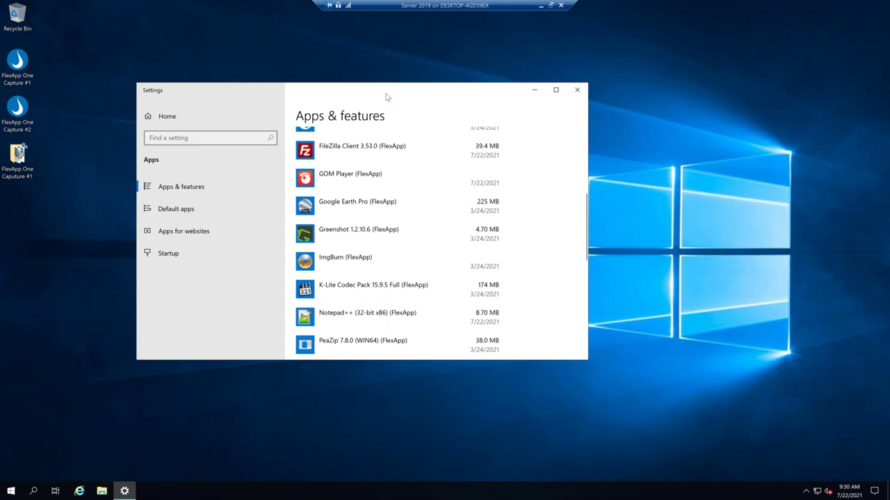
{"action": "left_click", "coordinate": [577, 90]}
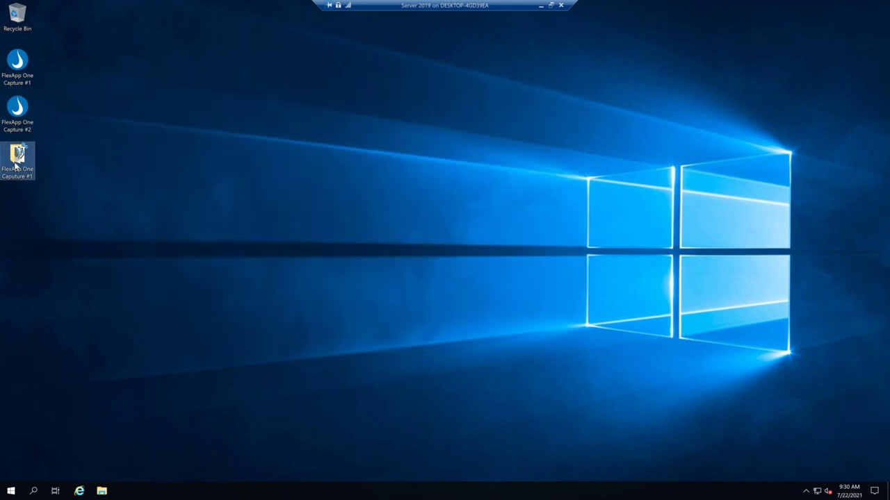
Open the Capture #1 folder and launch 7-Zip and Evernote, accepting Evernote's license, minimizing each.
{"action": "double_click", "coordinate": [15, 164]}
{"action": "double_click", "coordinate": [285, 156]}
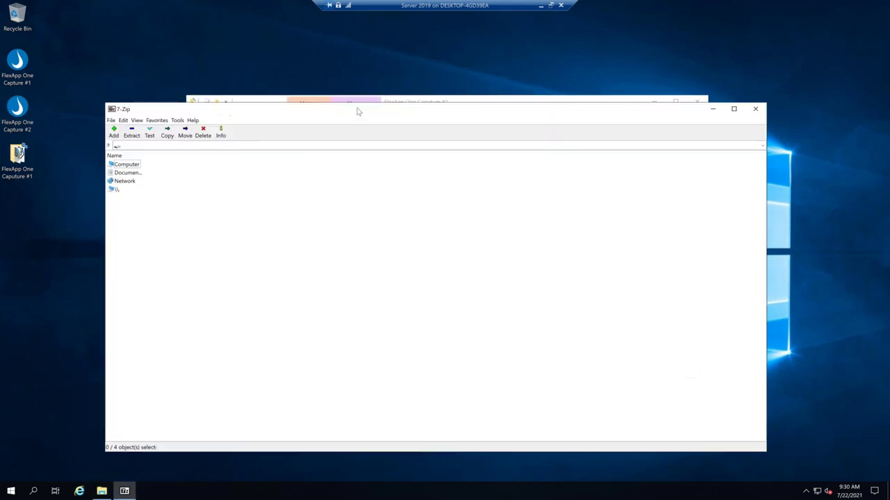
{"action": "left_click", "coordinate": [719, 113]}
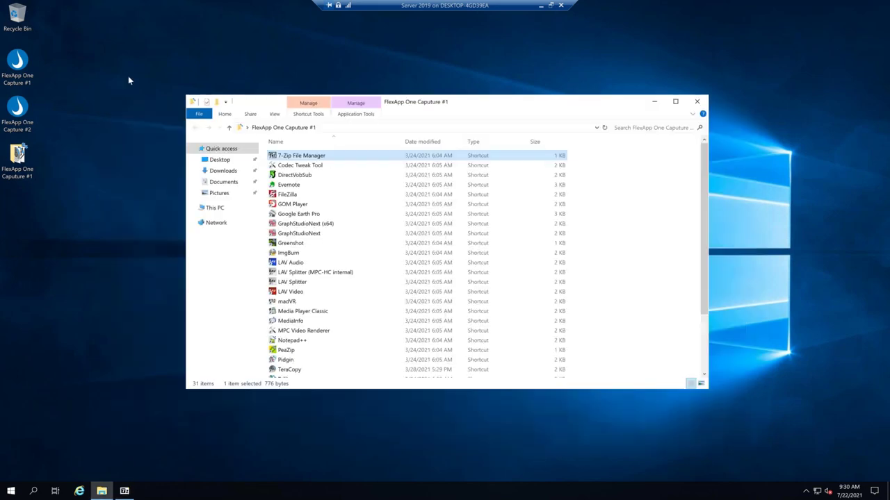
{"action": "left_click", "coordinate": [298, 185]}
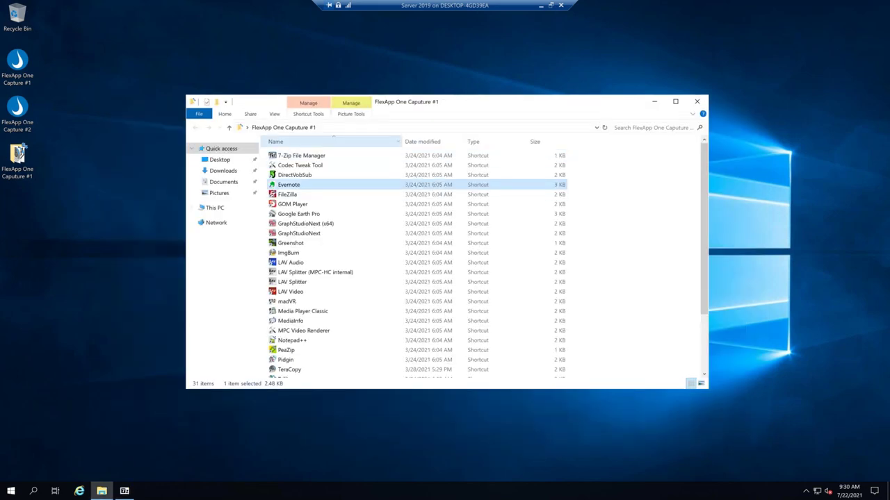
{"action": "left_click", "coordinate": [225, 352]}
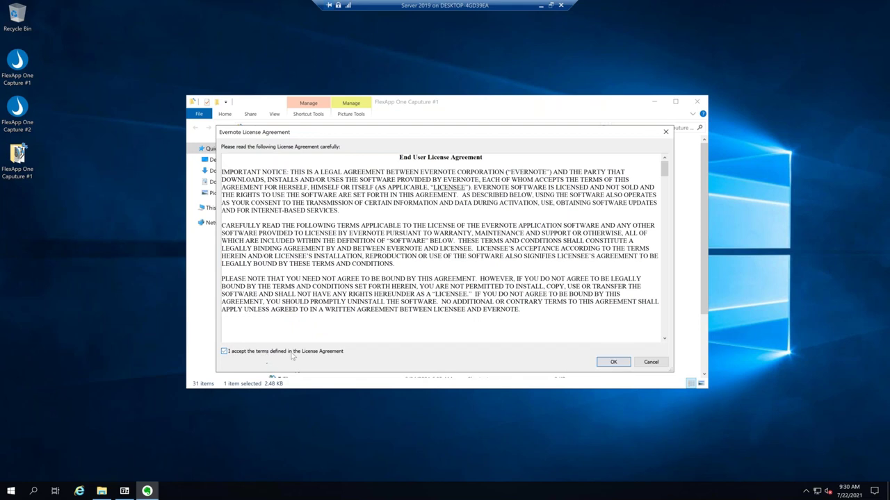
{"action": "left_click", "coordinate": [613, 362]}
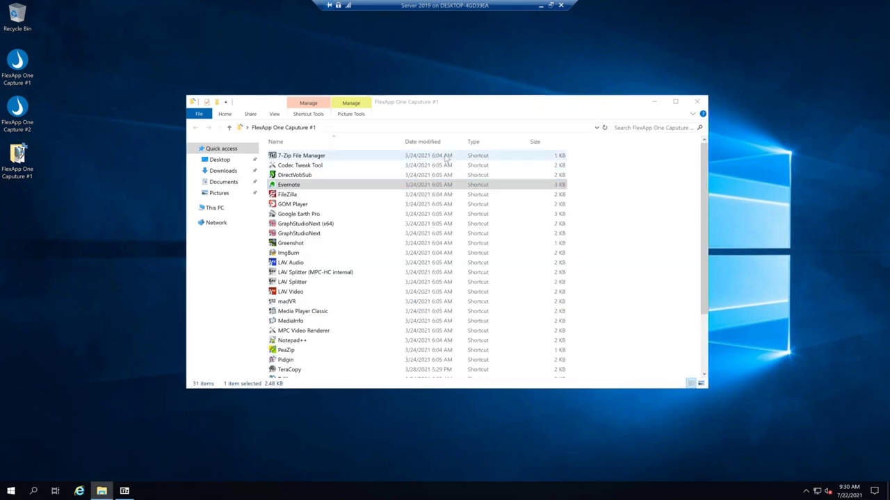
{"action": "left_click", "coordinate": [576, 133]}
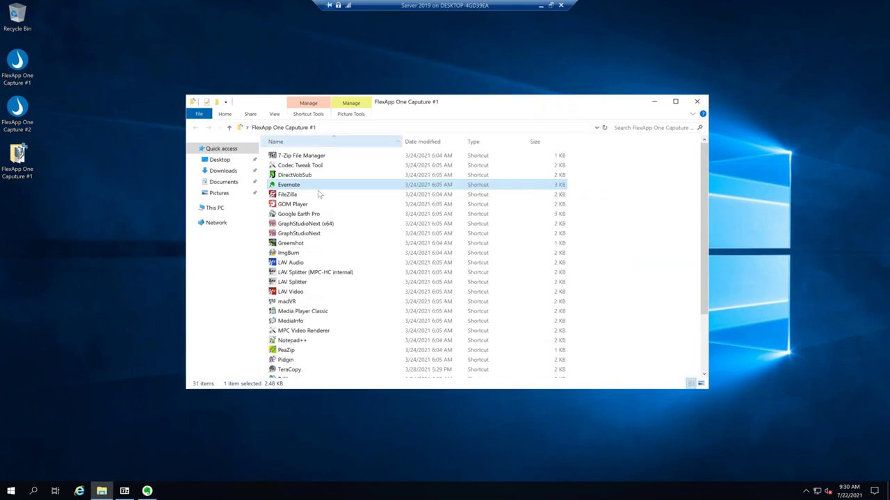
Launch FileZilla and GOM Player, dismiss their welcome, sound, security and update prompts, and minimize both.
{"action": "double_click", "coordinate": [297, 196]}
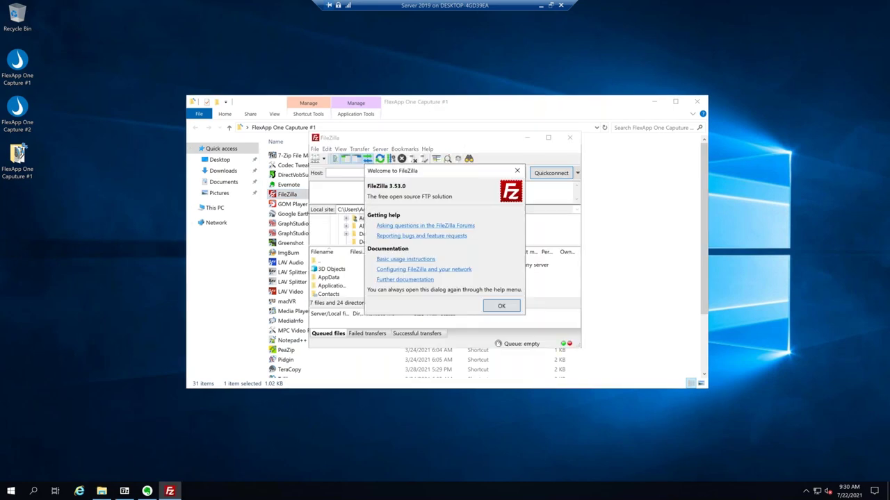
{"action": "left_click", "coordinate": [498, 306]}
{"action": "left_click", "coordinate": [527, 137]}
{"action": "double_click", "coordinate": [299, 206]}
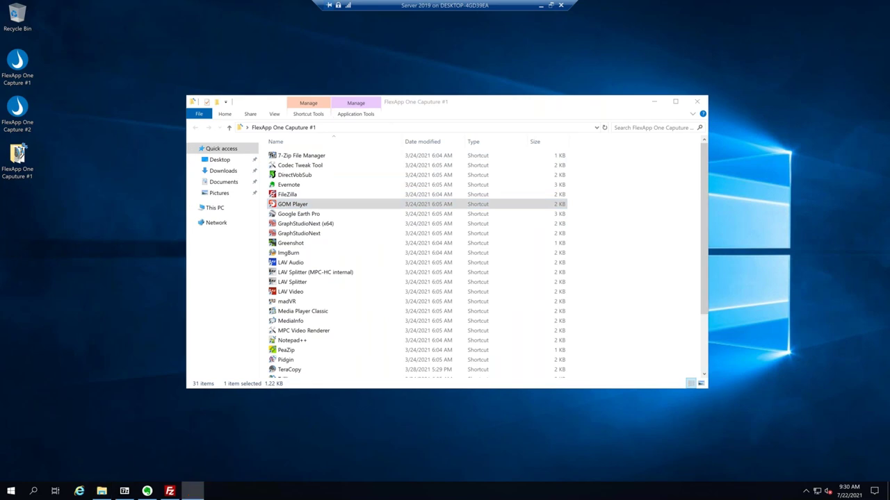
{"action": "left_click", "coordinate": [550, 265]}
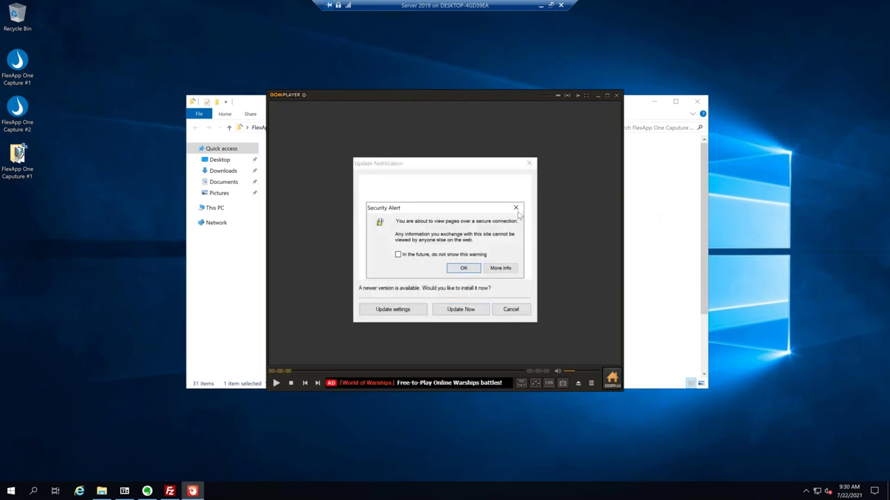
{"action": "left_click", "coordinate": [517, 210]}
{"action": "left_click", "coordinate": [530, 162]}
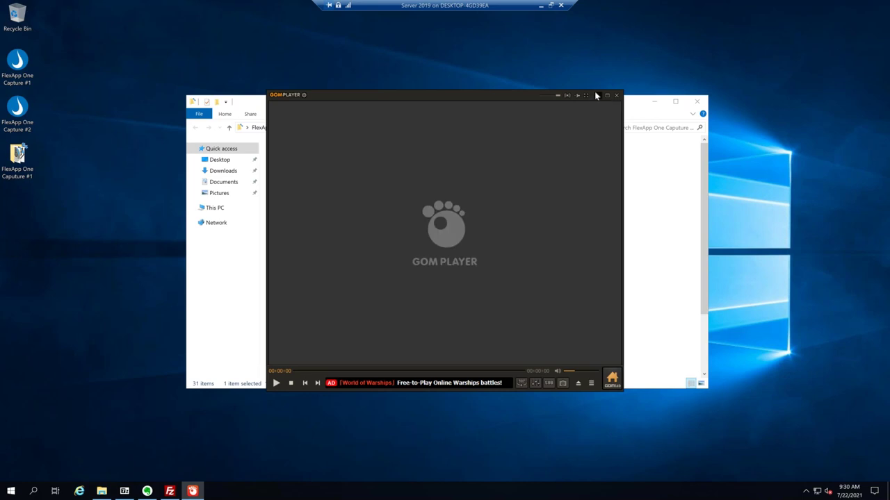
{"action": "left_click", "coordinate": [596, 95]}
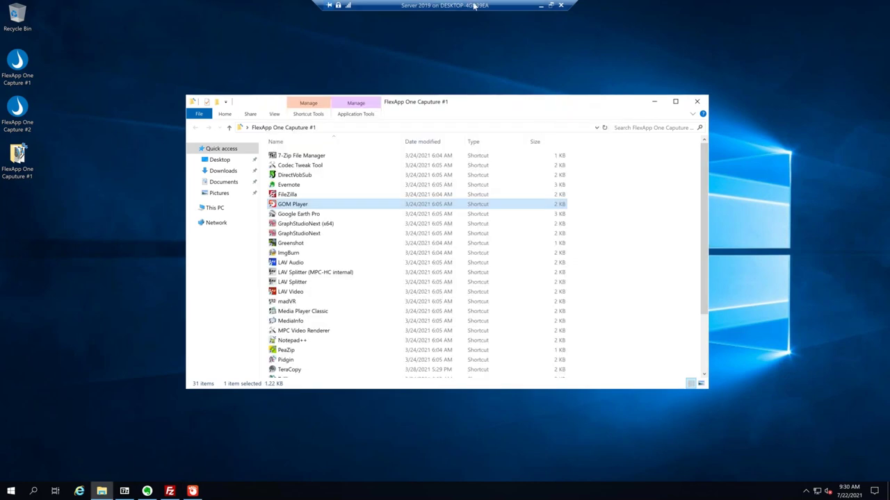
Launch Google Earth Pro, switch it to DirectX mode, and relaunch it past the start-up tips.
{"action": "left_click", "coordinate": [300, 215]}
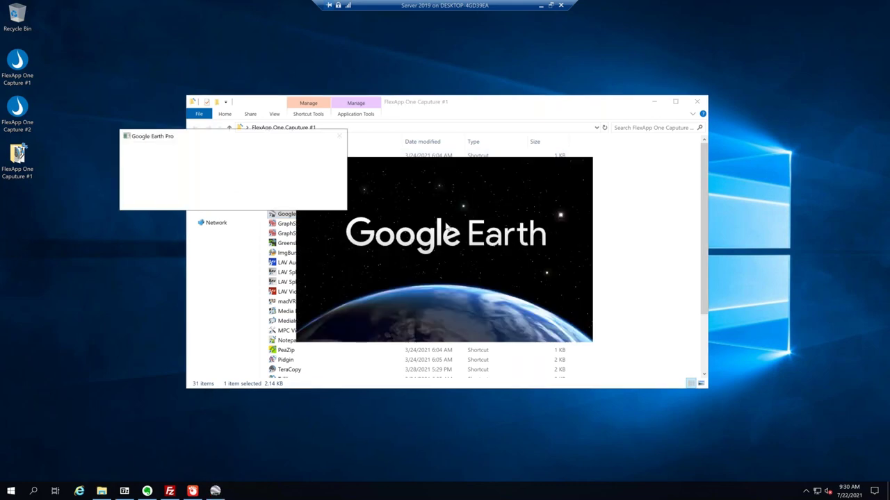
{"action": "left_click", "coordinate": [323, 201]}
{"action": "left_click", "coordinate": [285, 205]}
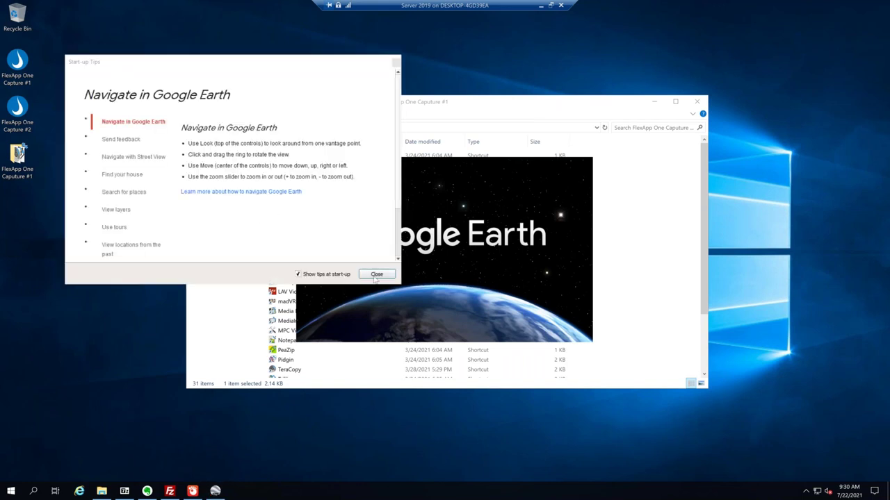
{"action": "left_click", "coordinate": [275, 206]}
{"action": "left_click", "coordinate": [498, 248]}
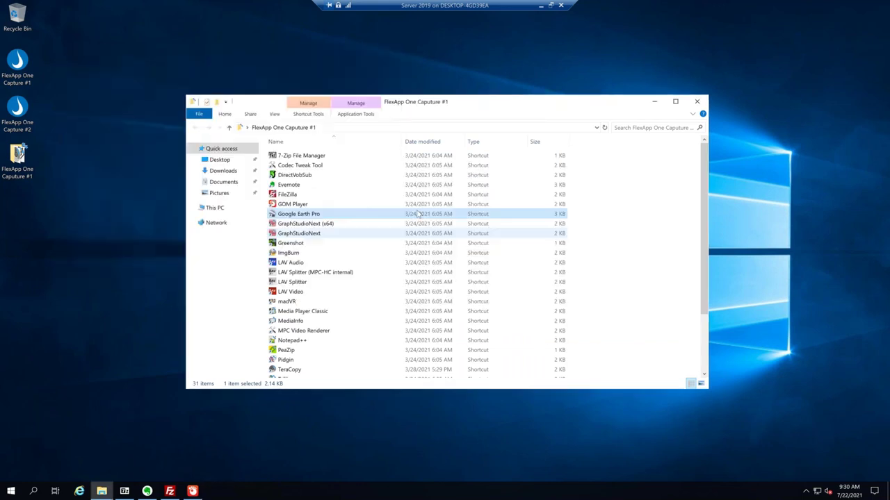
{"action": "double_click", "coordinate": [297, 216]}
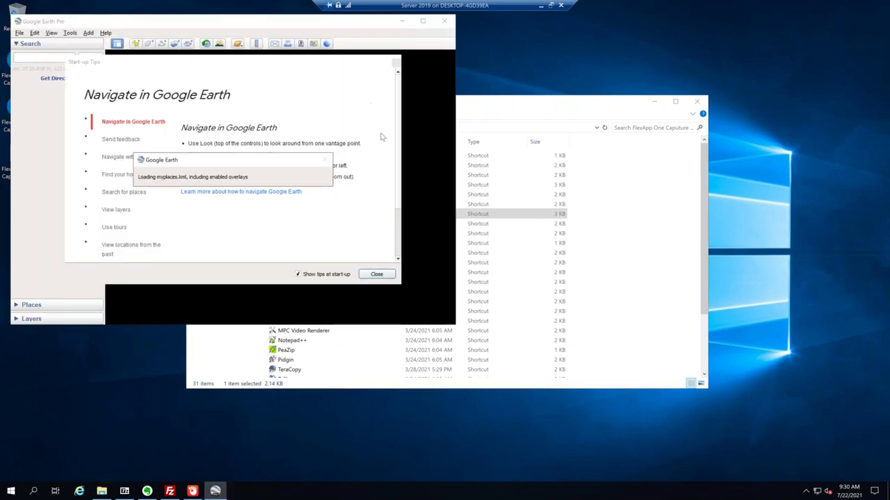
{"action": "left_click", "coordinate": [376, 274]}
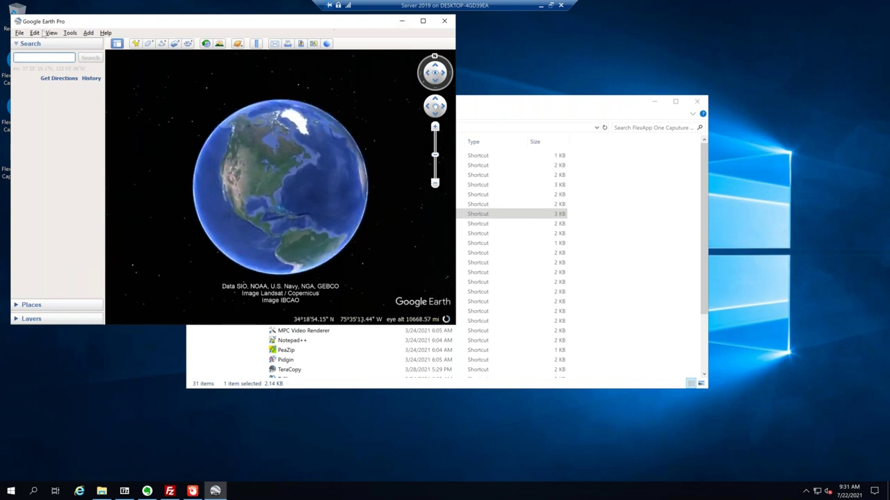
Start an F-16 flight simulator session from New York (KJFK) Runway 13R, then return to the capture folder.
{"action": "left_click", "coordinate": [69, 33]}
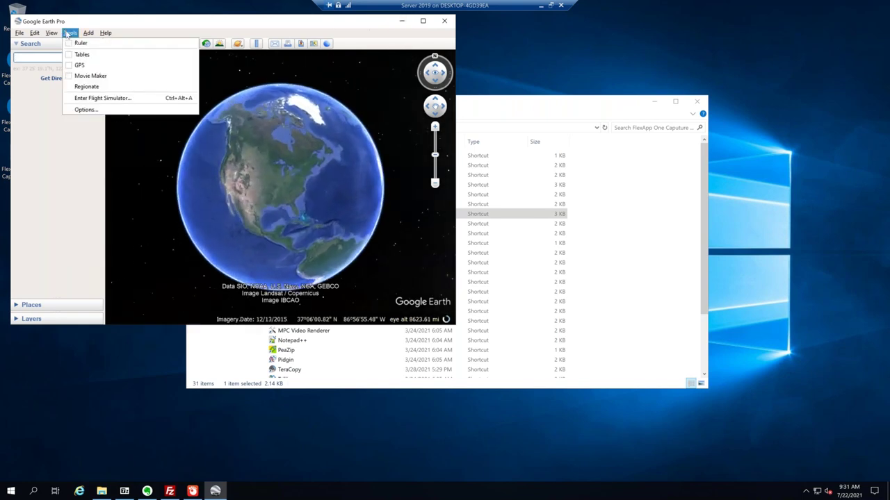
{"action": "left_click", "coordinate": [95, 98]}
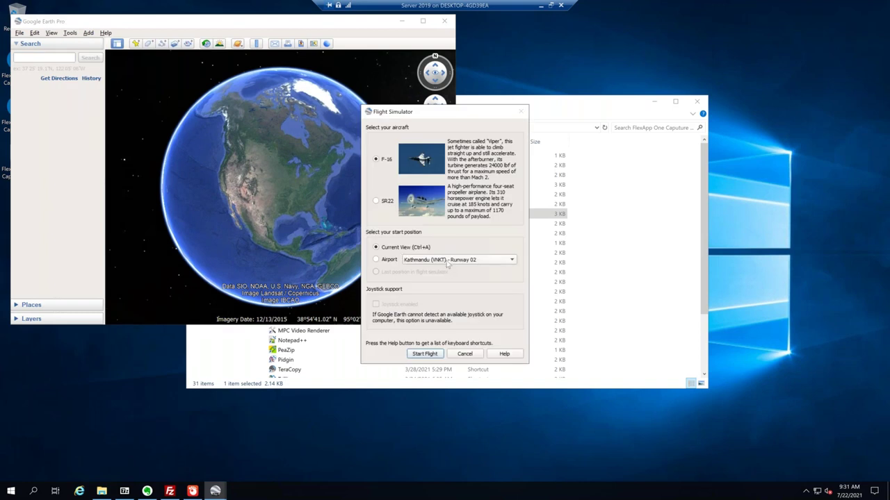
{"action": "left_click", "coordinate": [447, 262]}
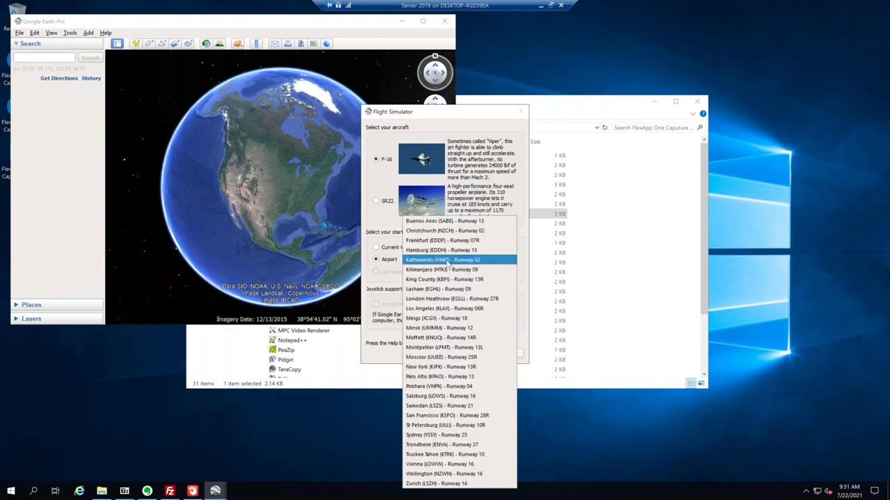
{"action": "left_click", "coordinate": [442, 366]}
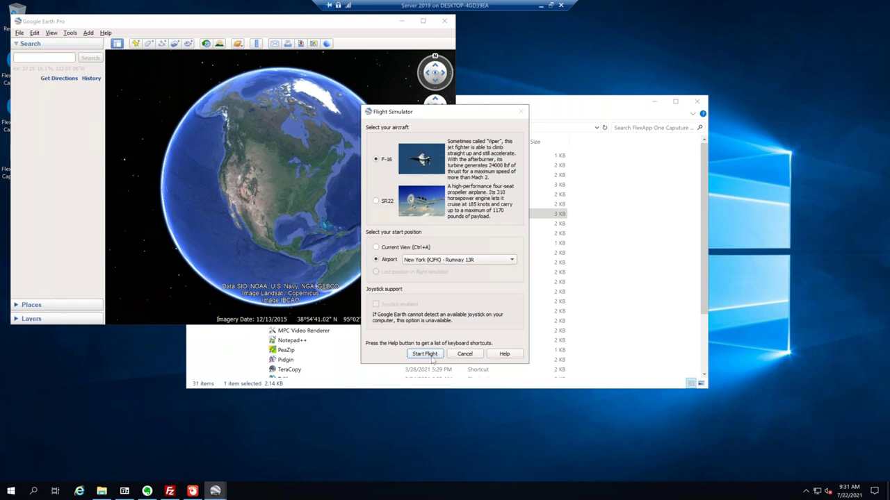
{"action": "left_click", "coordinate": [429, 356]}
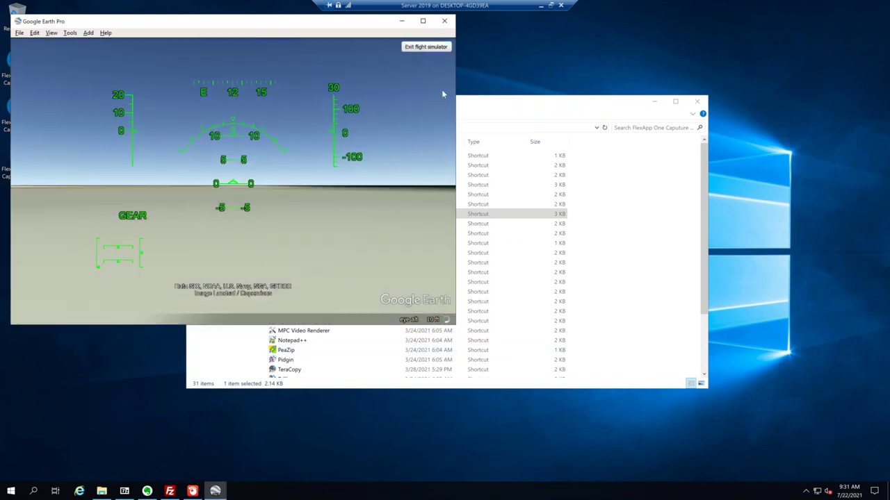
{"action": "left_click", "coordinate": [476, 104]}
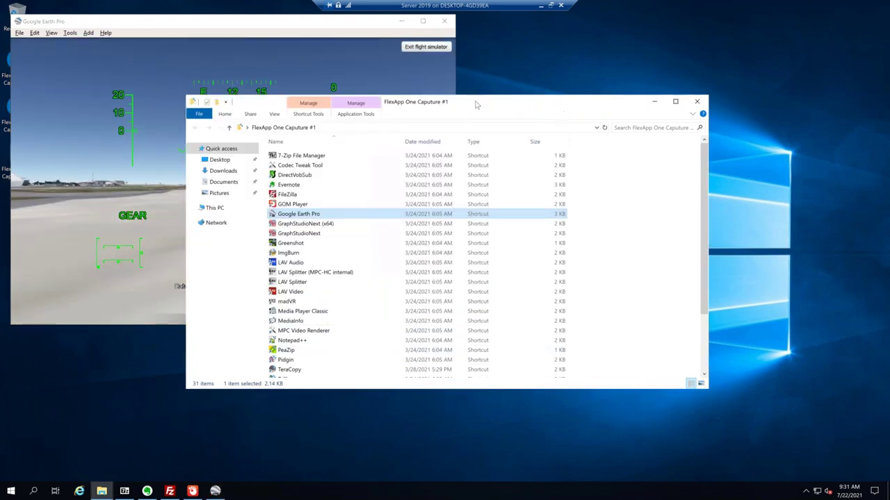
{"action": "left_click", "coordinate": [290, 243]}
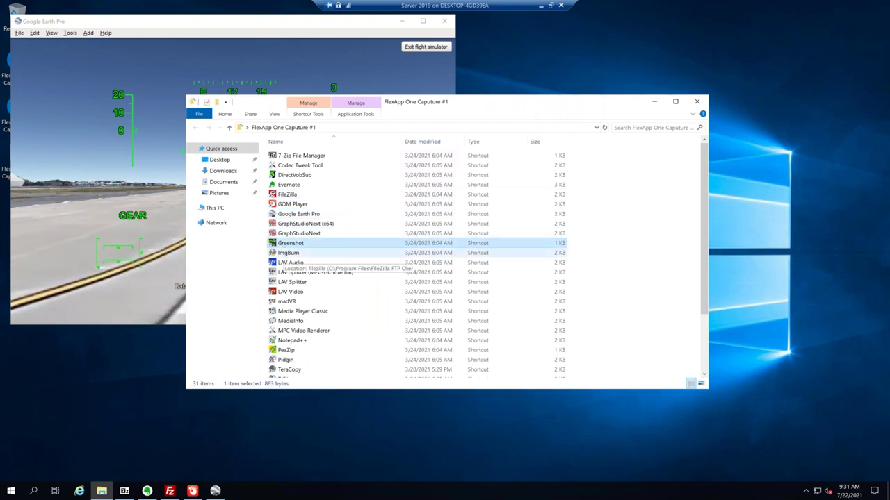
Check Greenshot's tray icon options and launch ImgBurn from the Capture #1 folder.
{"action": "left_click", "coordinate": [806, 492]}
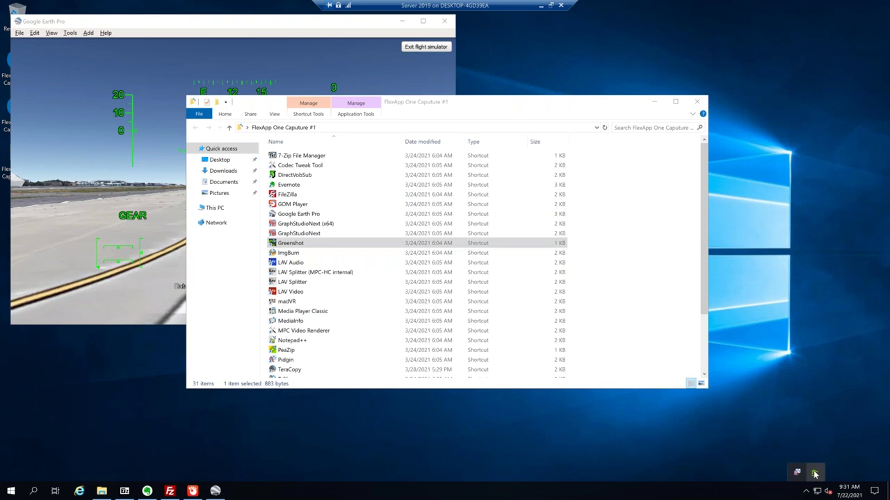
{"action": "right_click", "coordinate": [815, 474]}
{"action": "left_click", "coordinate": [291, 254]}
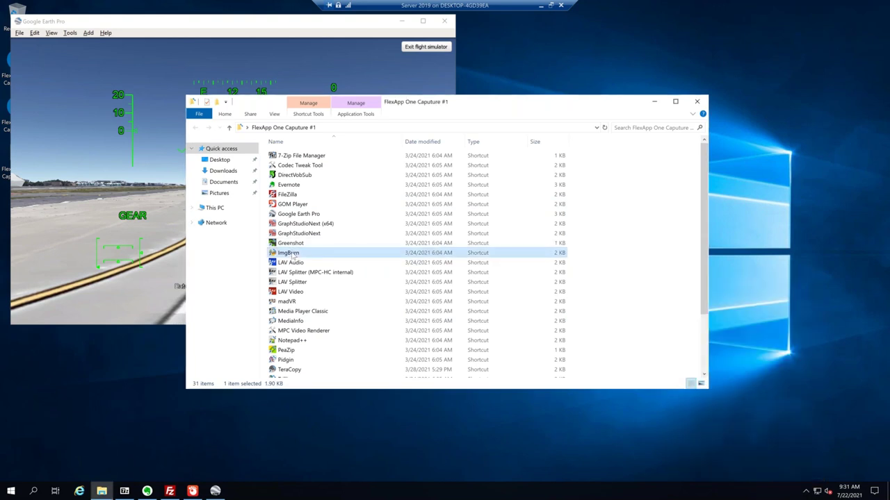
{"action": "right_click", "coordinate": [295, 255]}
{"action": "left_click", "coordinate": [321, 240]}
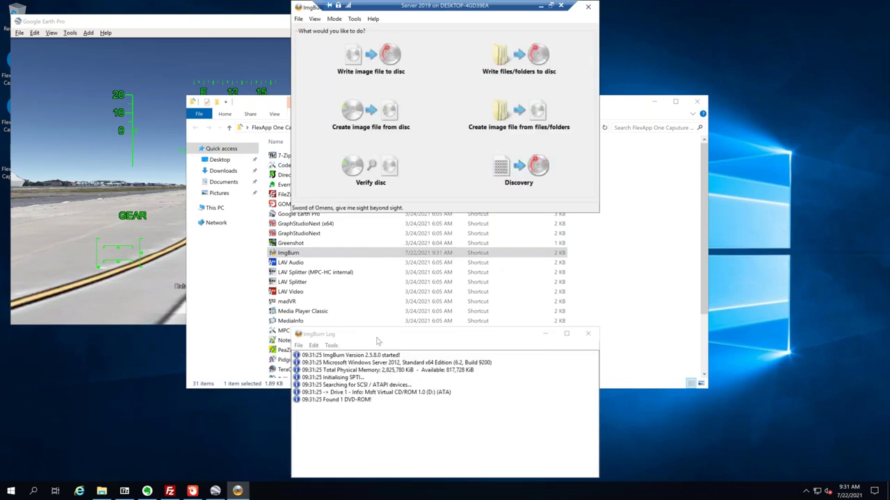
{"action": "left_click", "coordinate": [687, 283]}
Launch madVR settings, Media Player Classic, MediaInfo and Notepad++, declining the Notepad++ update.
{"action": "scroll", "coordinate": [316, 264], "scroll_direction": "down", "scroll_amount": 2}
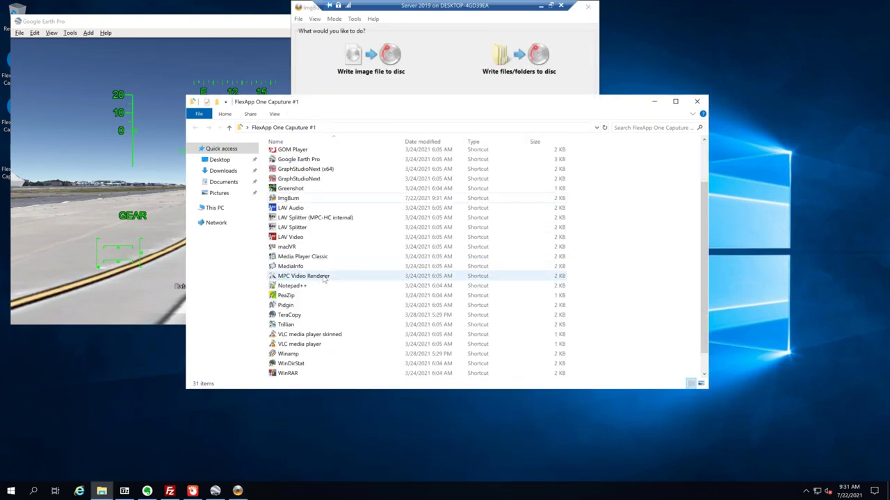
{"action": "double_click", "coordinate": [283, 249]}
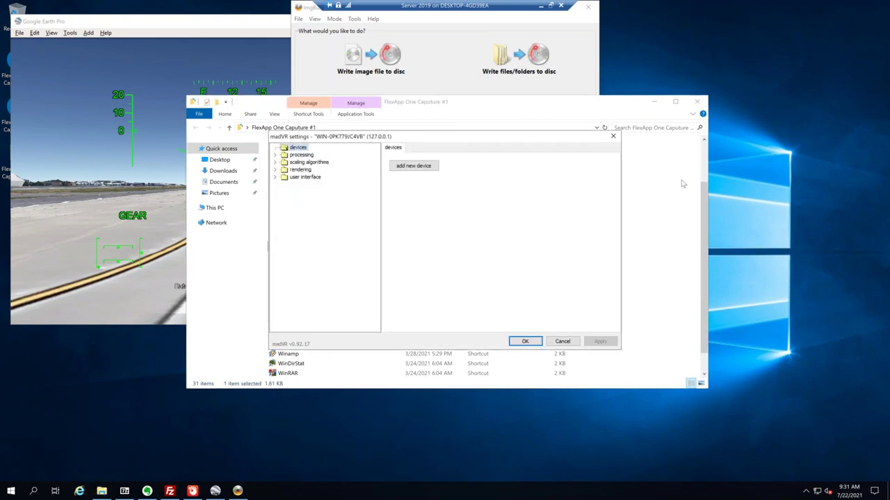
{"action": "left_click", "coordinate": [562, 342]}
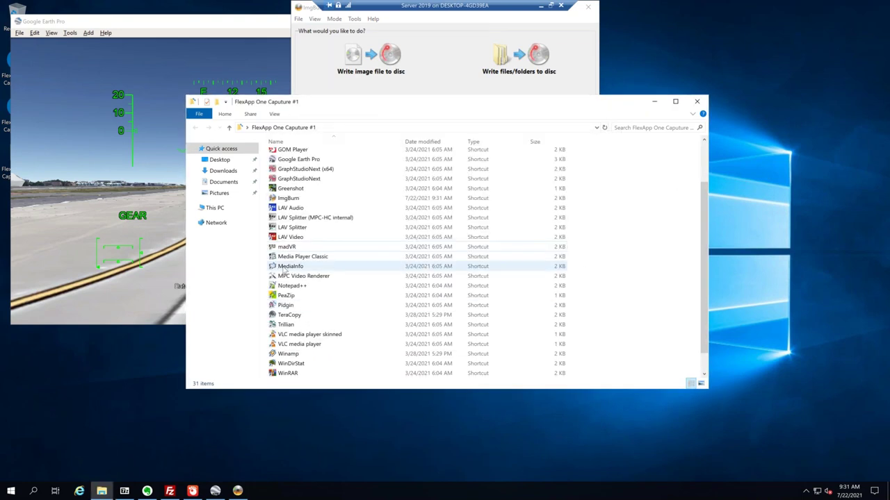
{"action": "double_click", "coordinate": [299, 256]}
{"action": "double_click", "coordinate": [291, 266]}
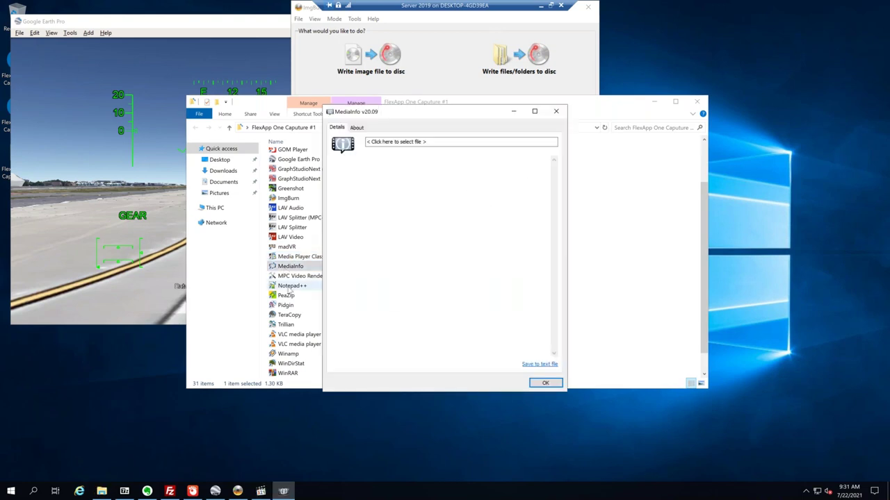
{"action": "double_click", "coordinate": [288, 288]}
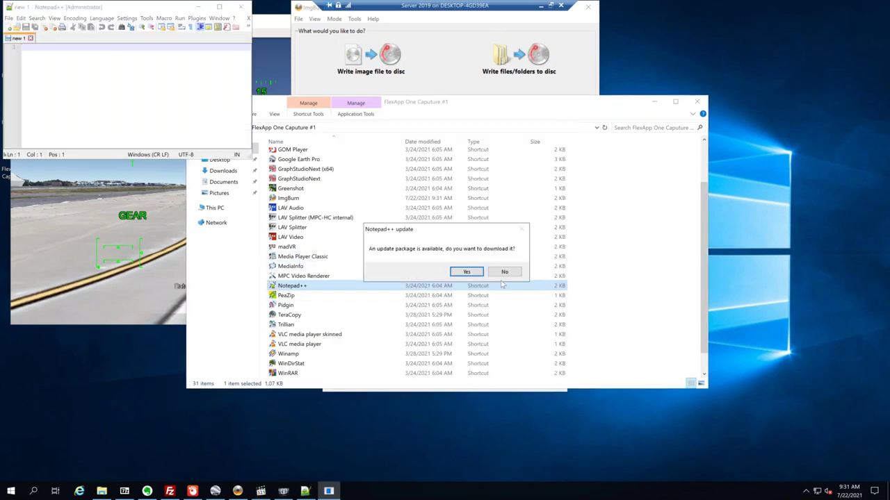
{"action": "left_click", "coordinate": [504, 272]}
Launch Pidgin and the Winamp setup, then minimize all windows to the desktop.
{"action": "left_click", "coordinate": [286, 305]}
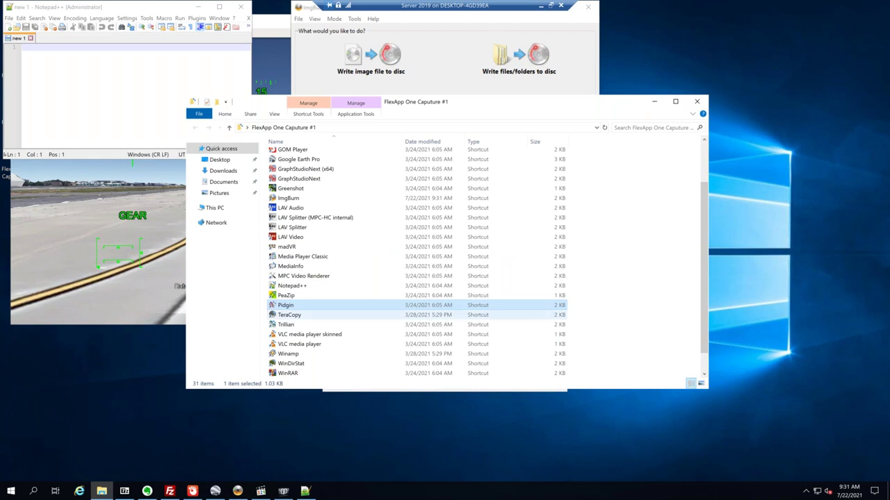
{"action": "left_click", "coordinate": [296, 344]}
{"action": "double_click", "coordinate": [291, 355]}
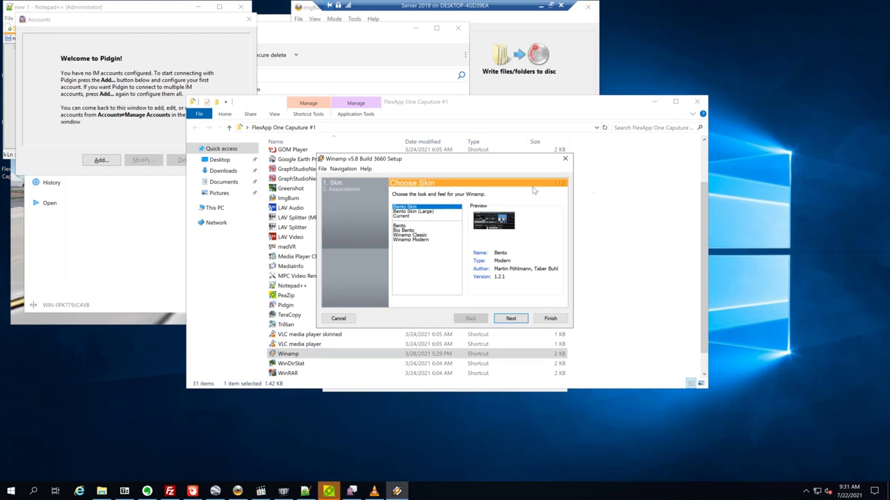
{"action": "key", "text": "super+d"}
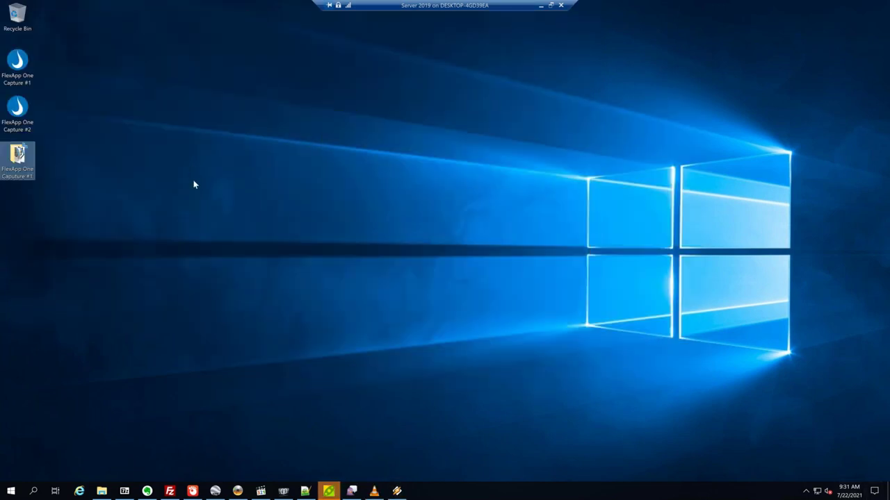
Open the FlexApp One Capture #2 folder, scroll through its 33 shortcuts, and launch Google Chrome.
{"action": "left_click", "coordinate": [31, 114]}
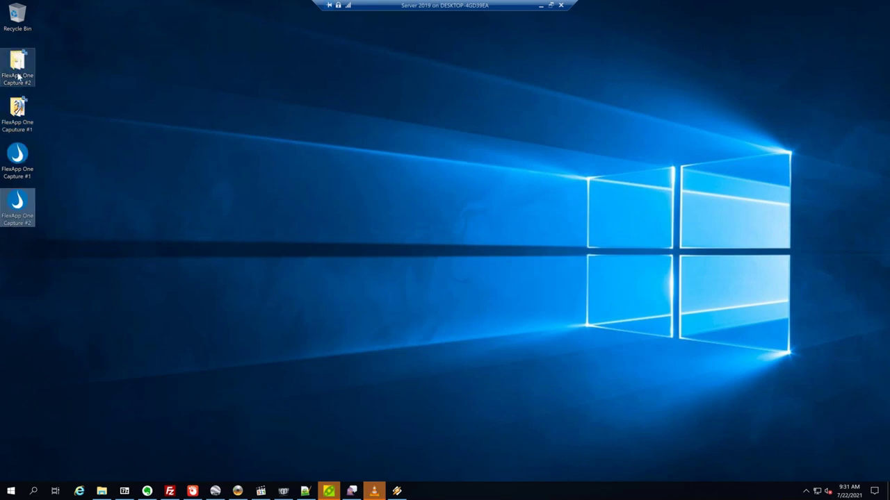
{"action": "left_click", "coordinate": [10, 69]}
{"action": "double_click", "coordinate": [10, 70]}
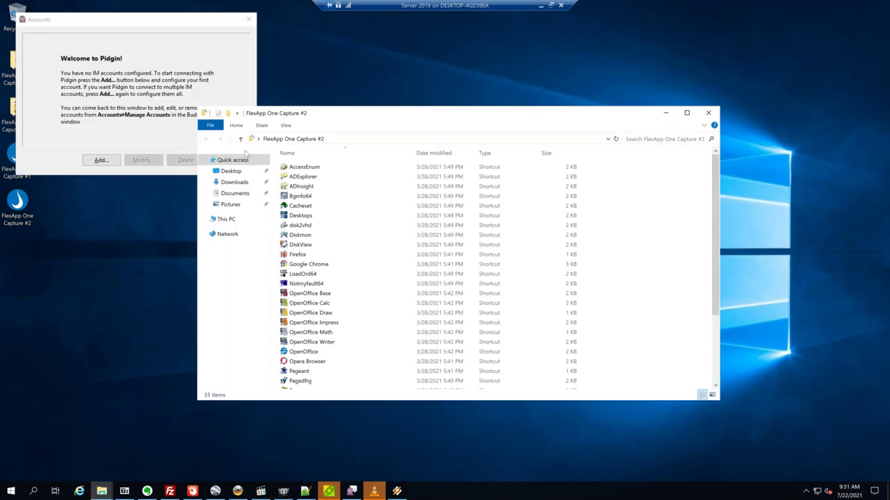
{"action": "scroll", "coordinate": [387, 210], "scroll_direction": "down", "scroll_amount": 3}
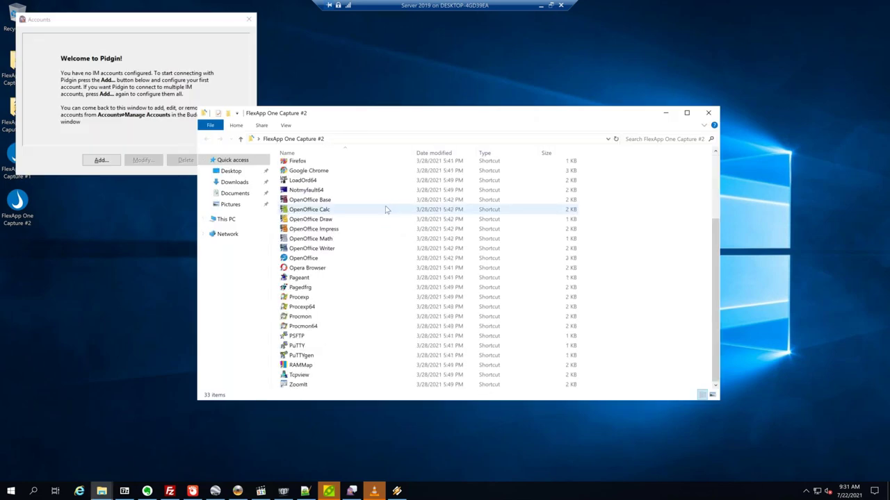
{"action": "scroll", "coordinate": [387, 210], "scroll_direction": "up", "scroll_amount": 2}
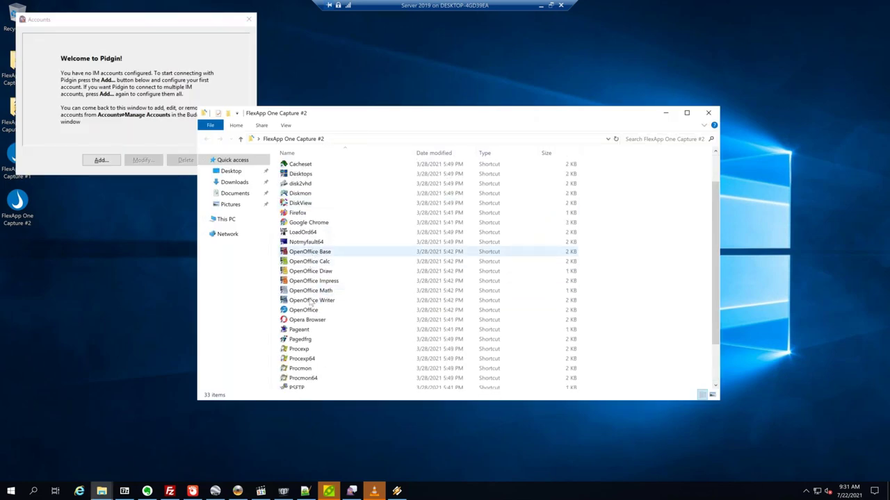
{"action": "scroll", "coordinate": [399, 270], "scroll_direction": "down", "scroll_amount": 2}
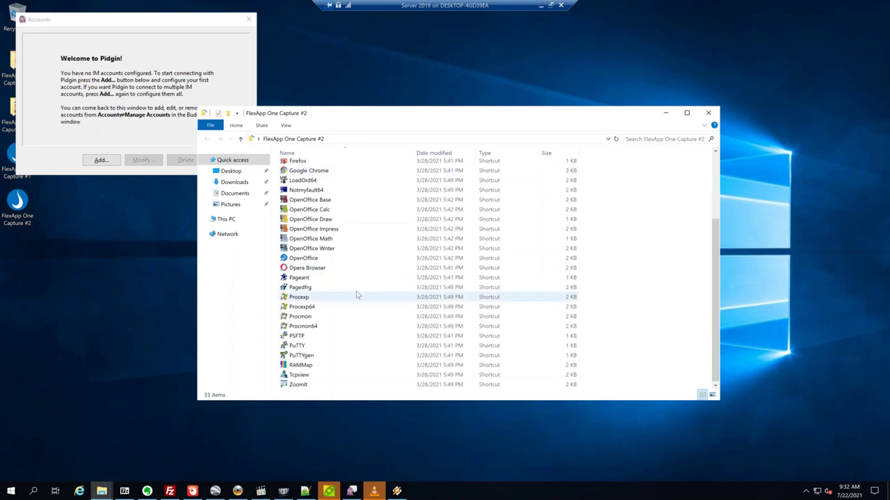
{"action": "scroll", "coordinate": [356, 278], "scroll_direction": "up", "scroll_amount": 3}
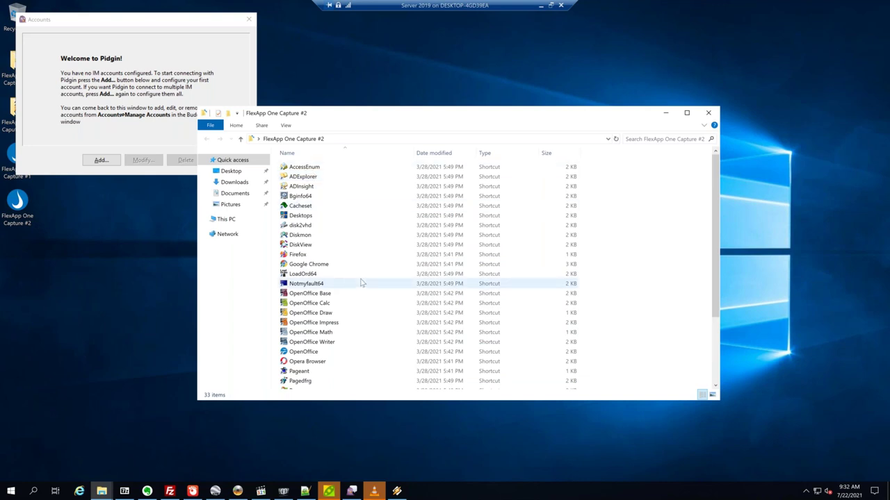
{"action": "left_click", "coordinate": [318, 266]}
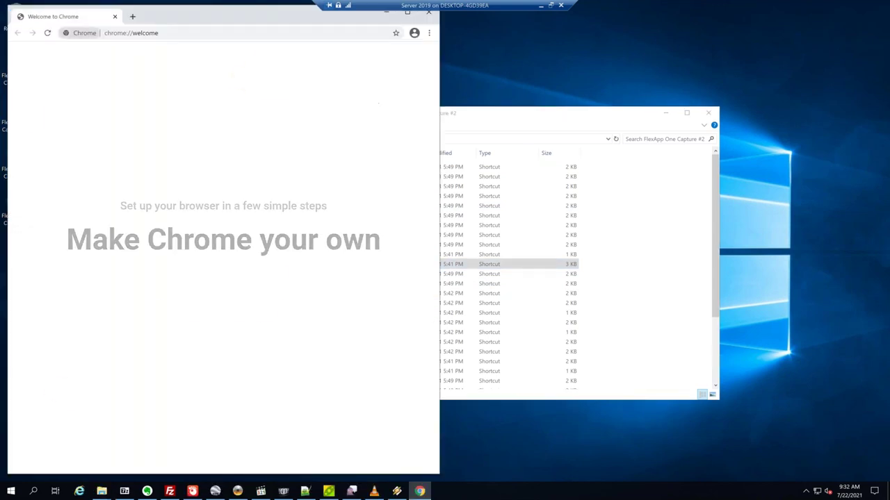
Load liquidware.com in Chrome, maximize the window, then minimize the browser.
{"action": "type", "text": "liq"}
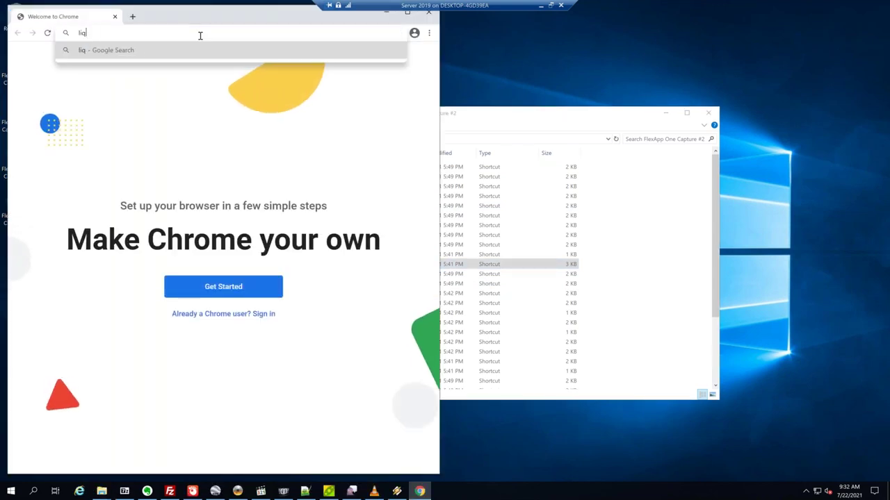
{"action": "type", "text": "uidware.com"}
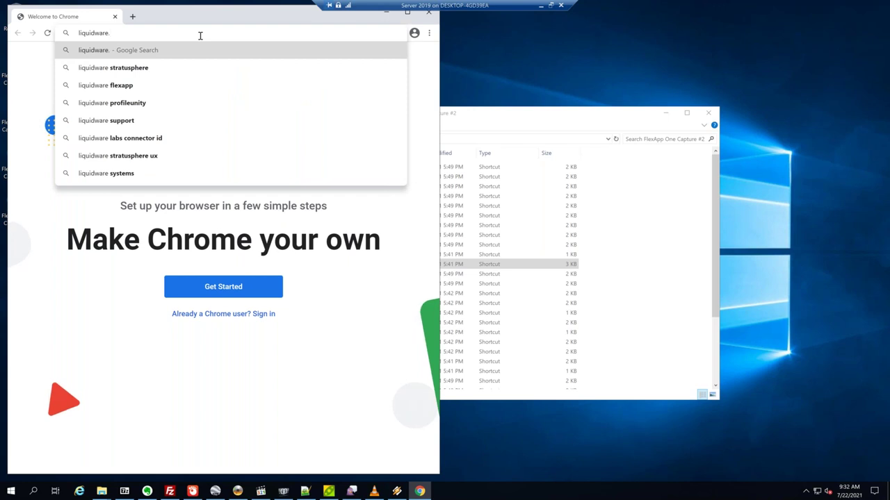
{"action": "key", "text": "Return"}
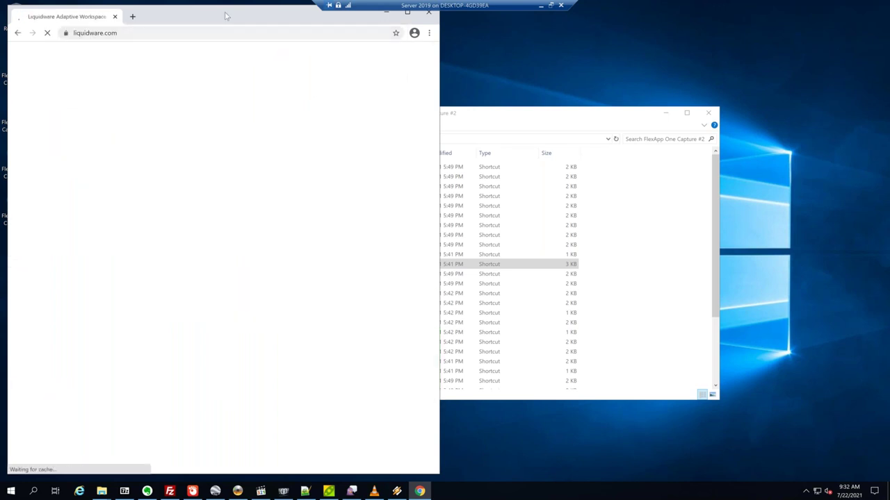
{"action": "double_click", "coordinate": [225, 15]}
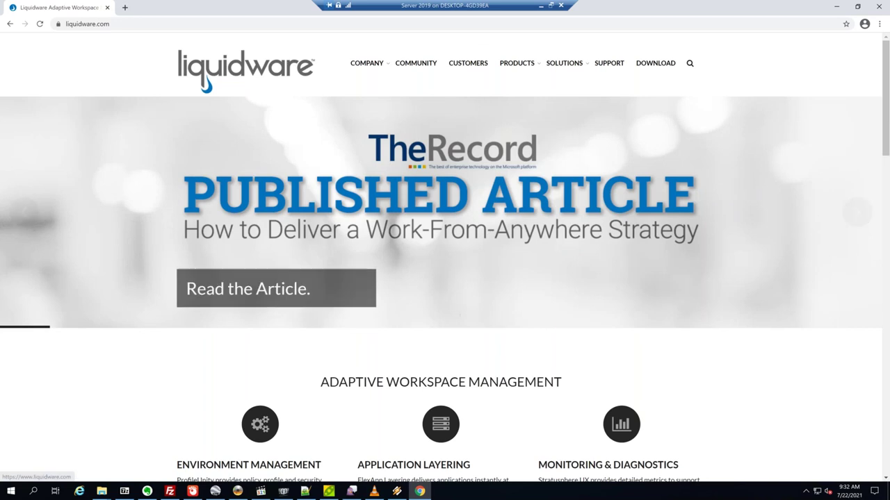
{"action": "left_click", "coordinate": [837, 7]}
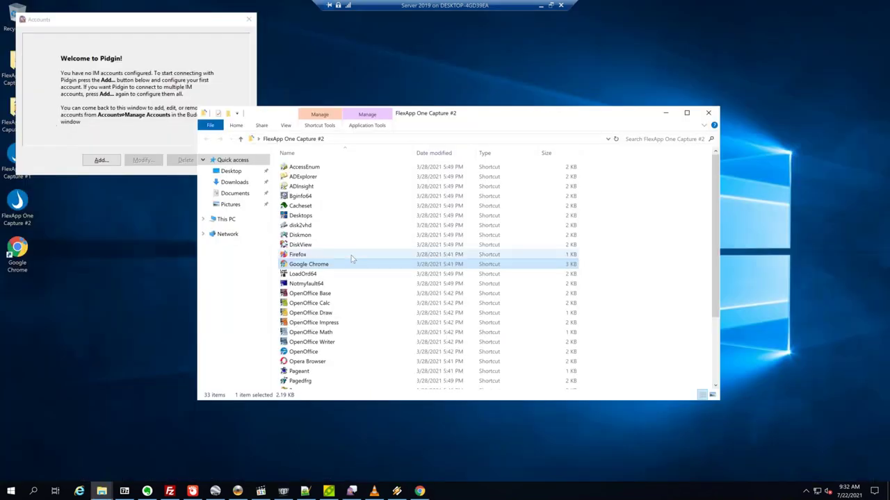
Launch OpenOffice Calc through the first-run welcome, then open and close OpenOffice Writer.
{"action": "left_click", "coordinate": [311, 304]}
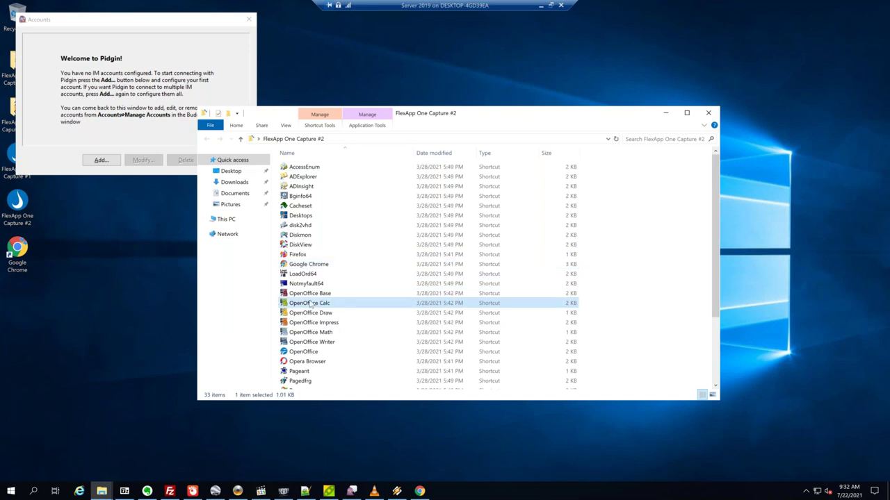
{"action": "double_click", "coordinate": [311, 304]}
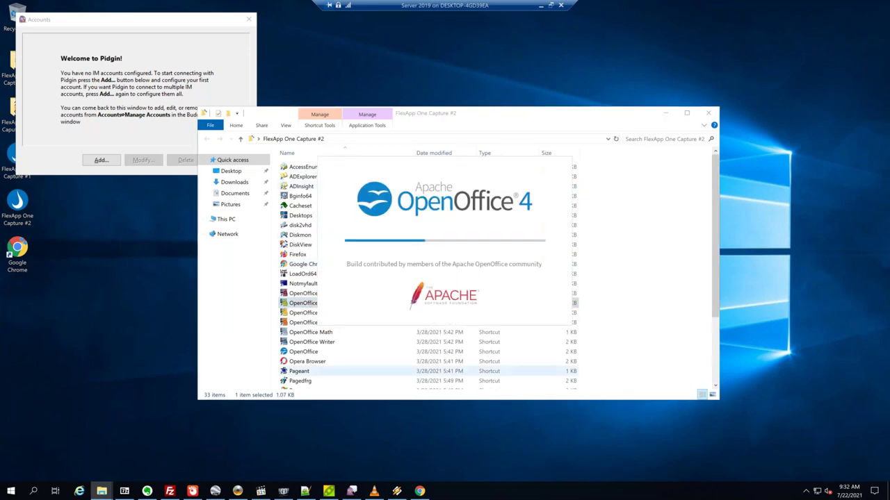
{"action": "key", "text": "Return"}
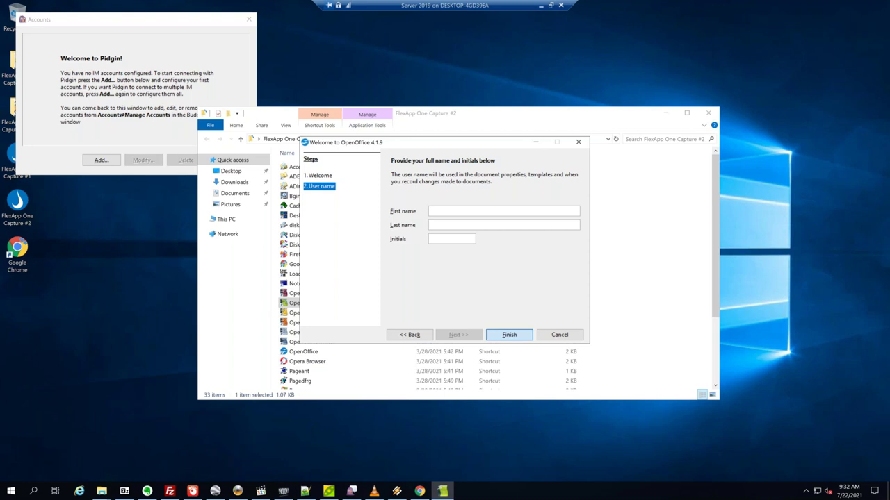
{"action": "key", "text": "Return"}
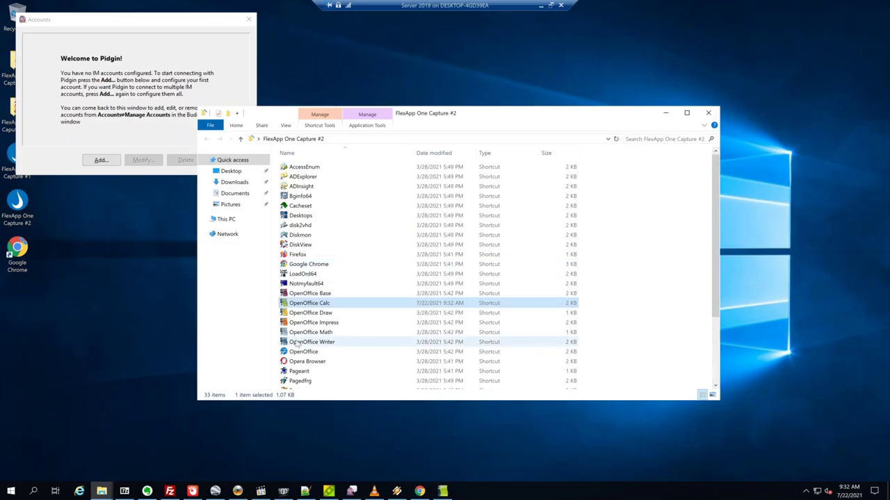
{"action": "double_click", "coordinate": [306, 342]}
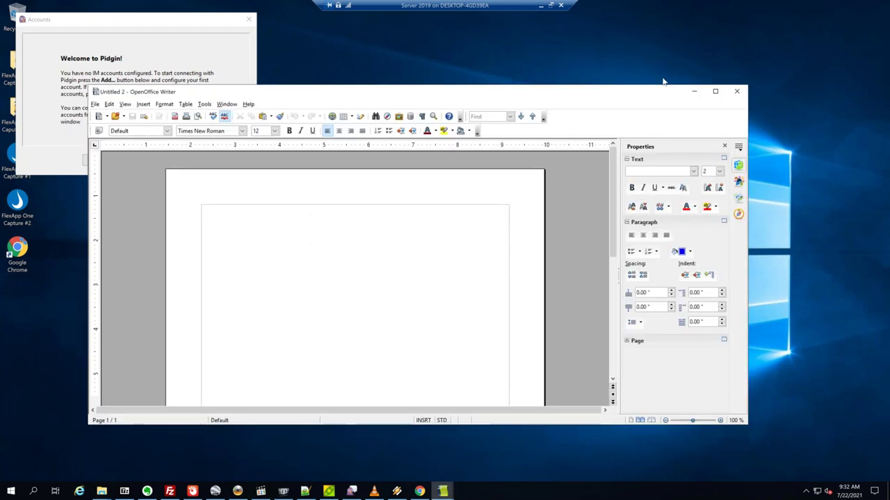
{"action": "left_click", "coordinate": [695, 89]}
Launch AccessEnum, accept its license terms, and minimize it.
{"action": "scroll", "coordinate": [319, 289], "scroll_direction": "down", "scroll_amount": 3}
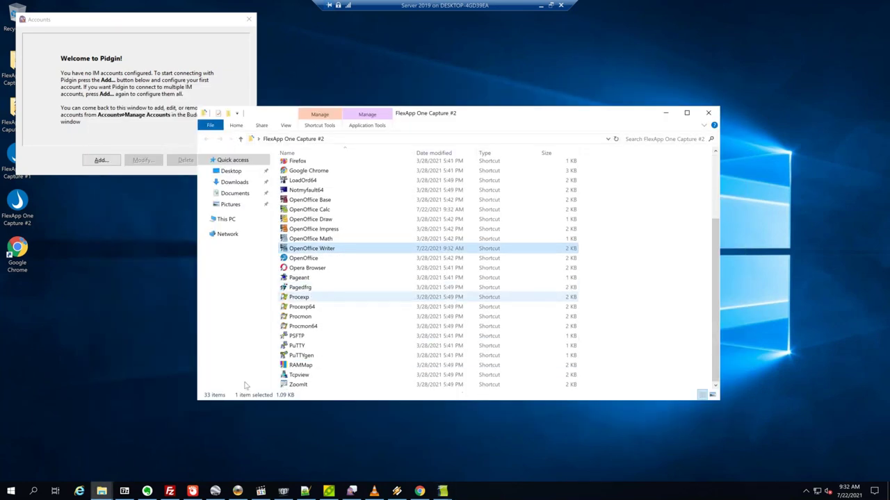
{"action": "scroll", "coordinate": [321, 269], "scroll_direction": "up", "scroll_amount": 3}
{"action": "double_click", "coordinate": [306, 168]}
{"action": "left_click", "coordinate": [492, 307]}
{"action": "left_click", "coordinate": [494, 178]}
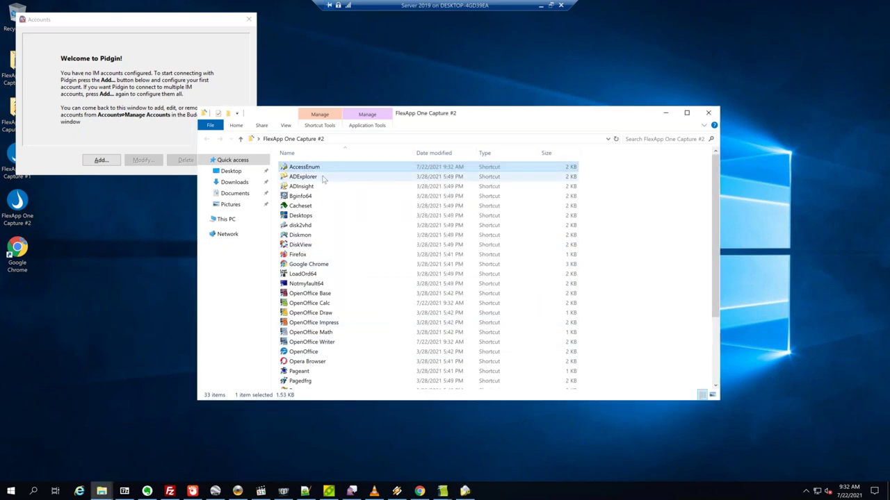
Launch AD Explorer, accept its EULA, dismiss the connection prompt, and minimize it.
{"action": "double_click", "coordinate": [303, 176]}
{"action": "left_click", "coordinate": [493, 307]}
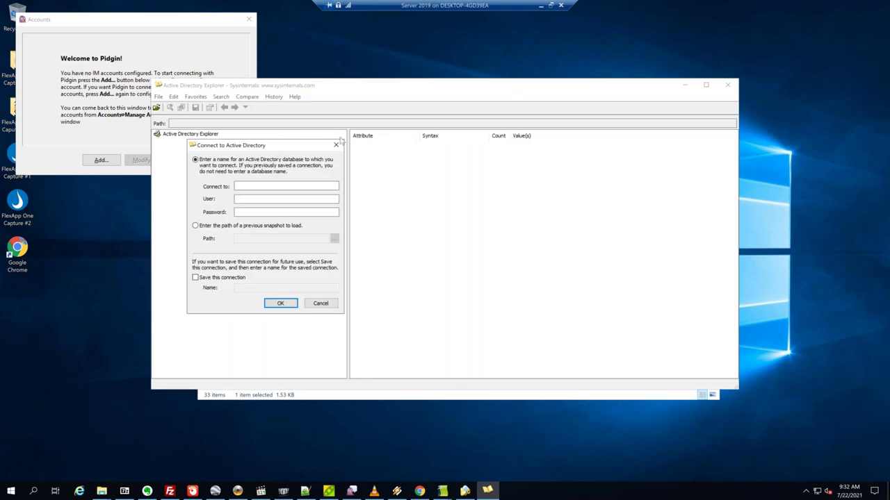
{"action": "left_click", "coordinate": [335, 146]}
{"action": "left_click", "coordinate": [685, 85]}
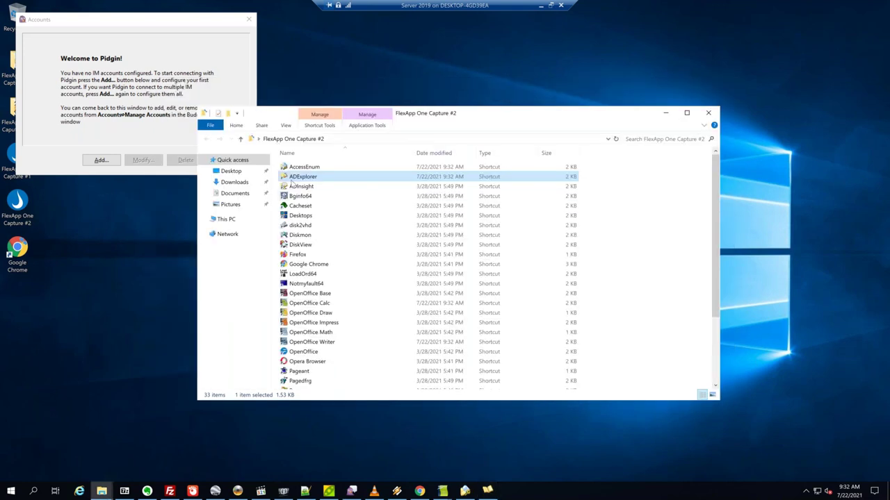
Launch BGInfo, accept its EULA, and apply system details to the desktop background.
{"action": "left_click", "coordinate": [299, 196]}
{"action": "key", "text": "Return"}
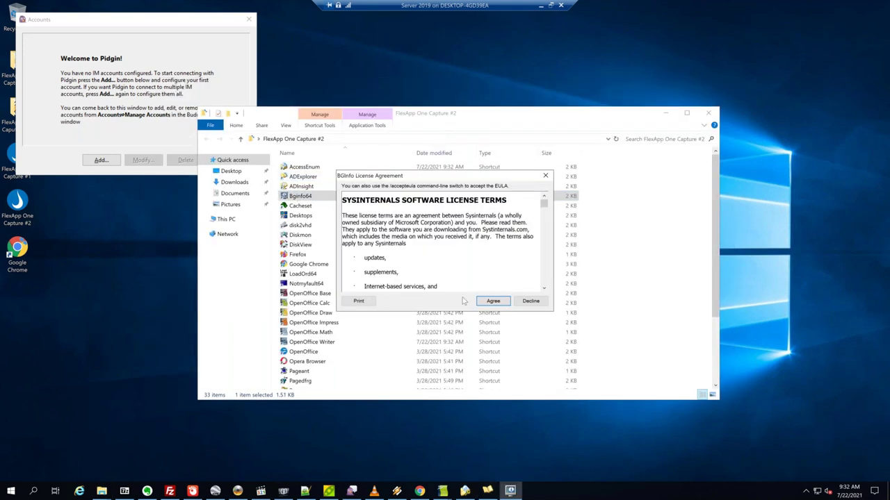
{"action": "left_click", "coordinate": [495, 300]}
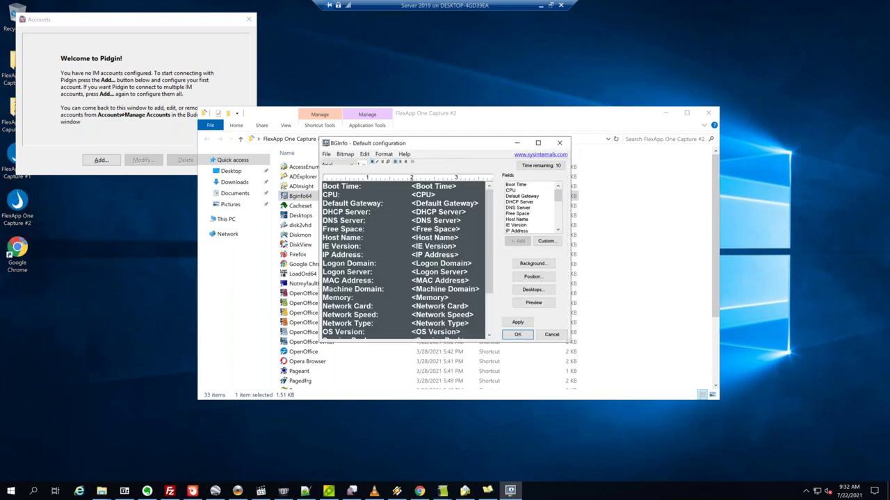
{"action": "left_click", "coordinate": [517, 322]}
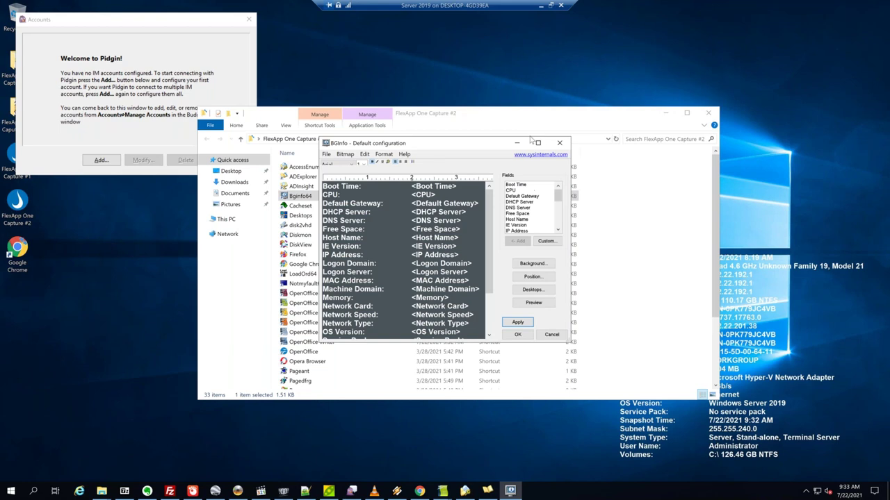
{"action": "left_click", "coordinate": [516, 143]}
Launch CacheSet and Desktops, accepting each EULA and closing their windows.
{"action": "double_click", "coordinate": [300, 206]}
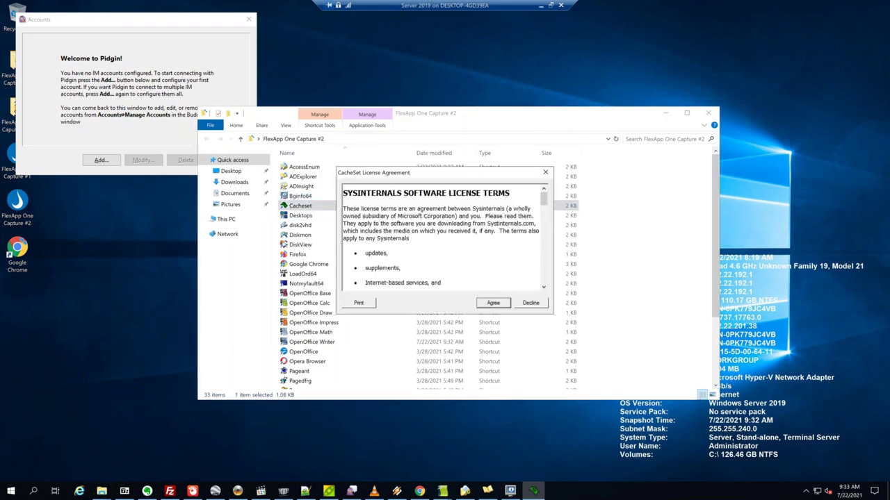
{"action": "left_click", "coordinate": [493, 303]}
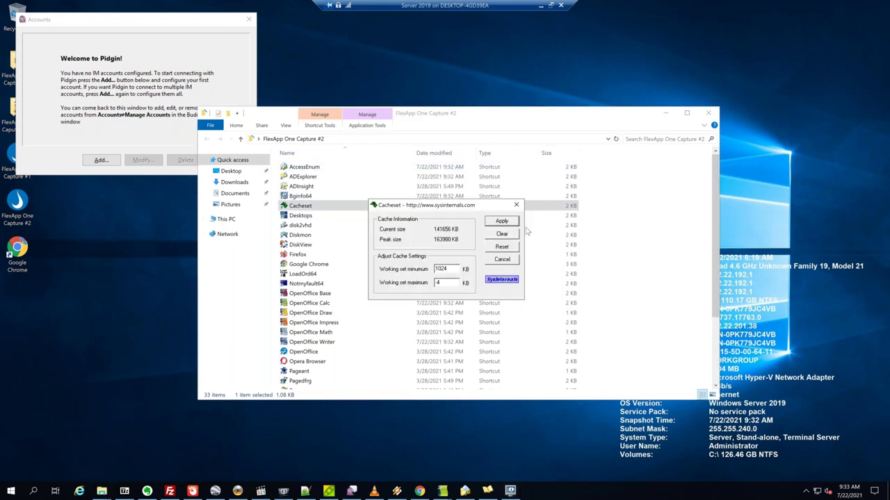
{"action": "key", "text": "Escape"}
{"action": "key", "text": "Down"}
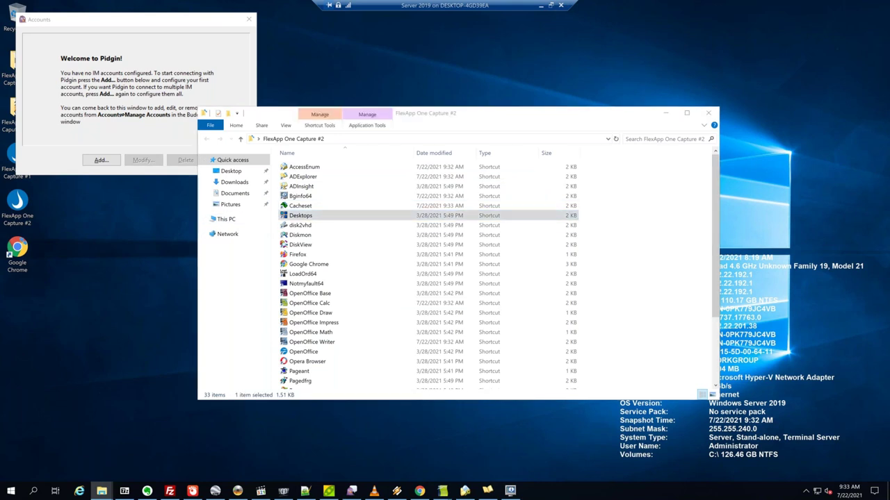
{"action": "key", "text": "Return"}
{"action": "left_click", "coordinate": [489, 303]}
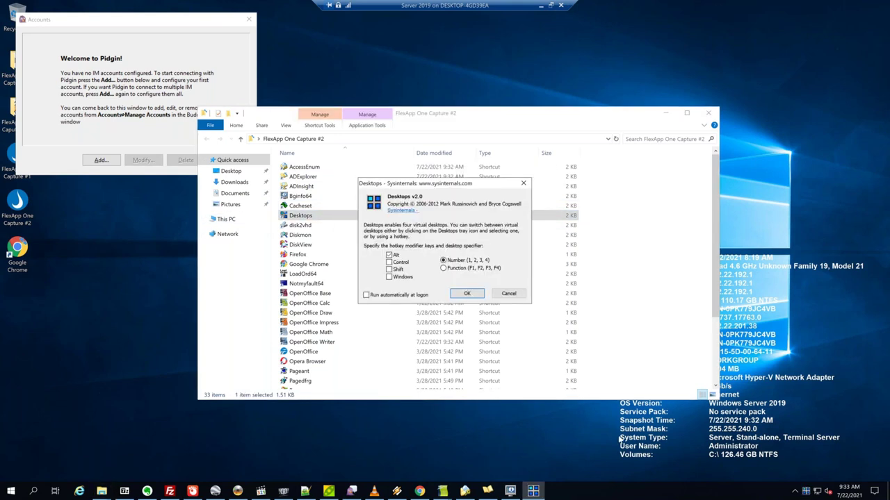
{"action": "left_click", "coordinate": [464, 293]}
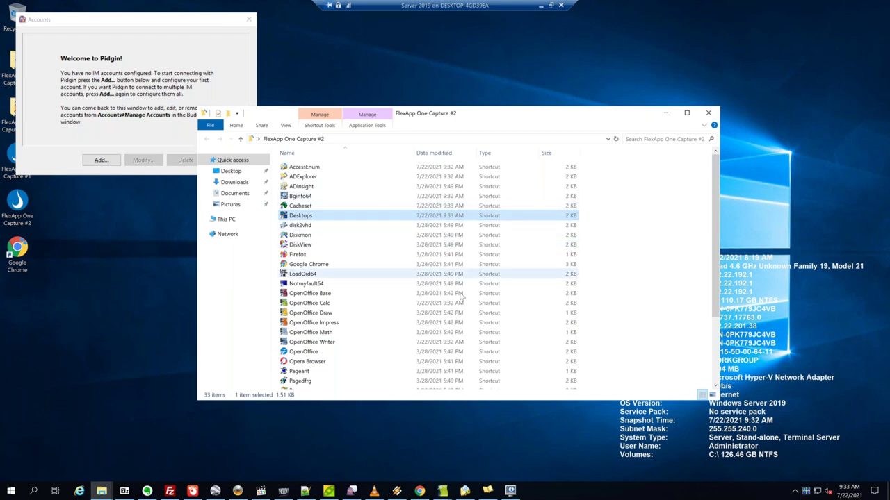
Launch Procexp64 and accept the Process Explorer license terms.
{"action": "scroll", "coordinate": [335, 287], "scroll_direction": "down", "scroll_amount": 3}
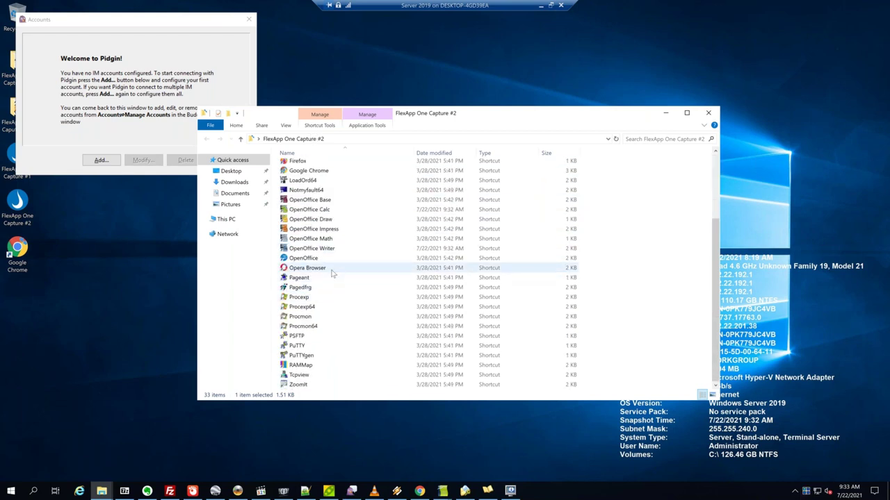
{"action": "left_click", "coordinate": [306, 307]}
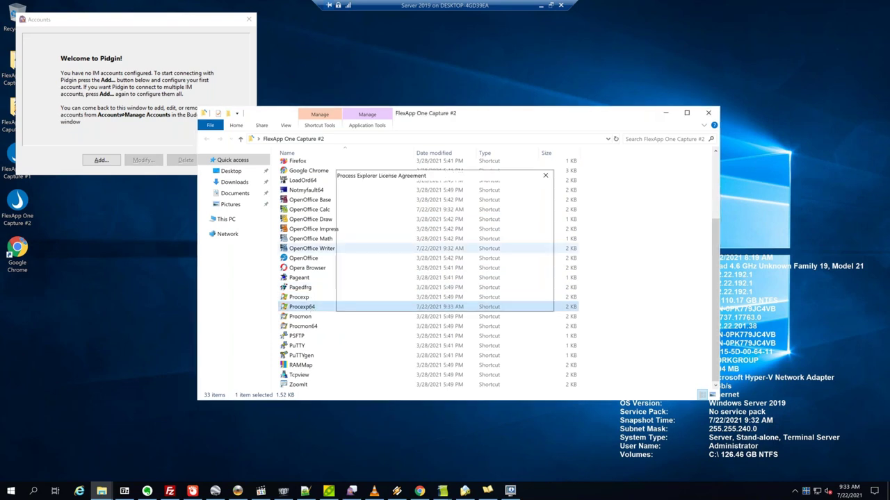
{"action": "key", "text": "Return"}
{"action": "left_click", "coordinate": [494, 301]}
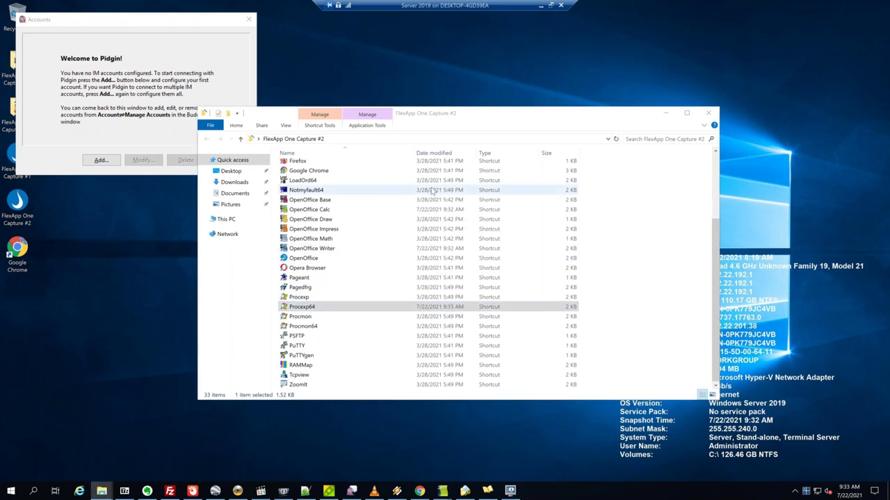
Open Task Manager in full view and show CPU performance statistics.
{"action": "right_click", "coordinate": [631, 495]}
{"action": "left_click", "coordinate": [667, 445]}
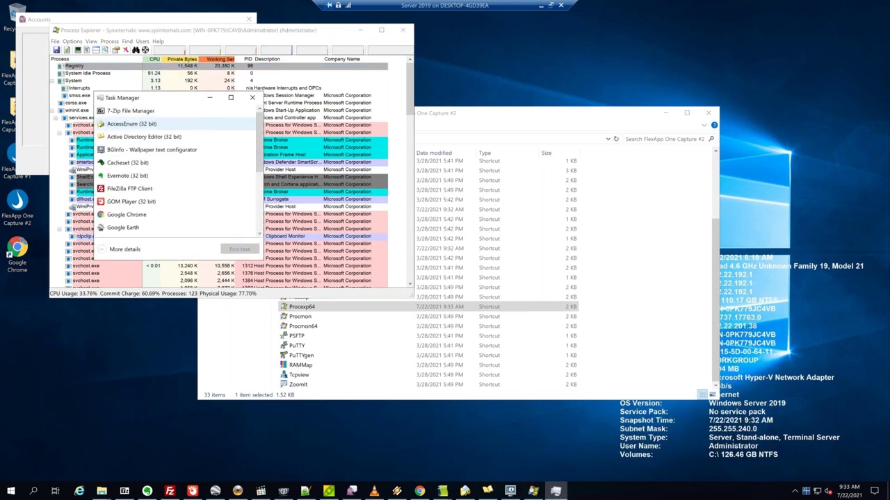
{"action": "left_click", "coordinate": [123, 253]}
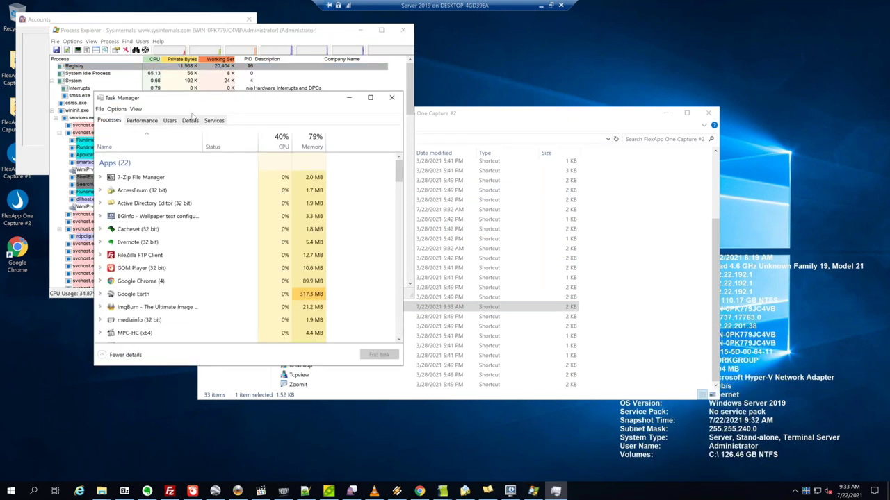
{"action": "left_click", "coordinate": [137, 122]}
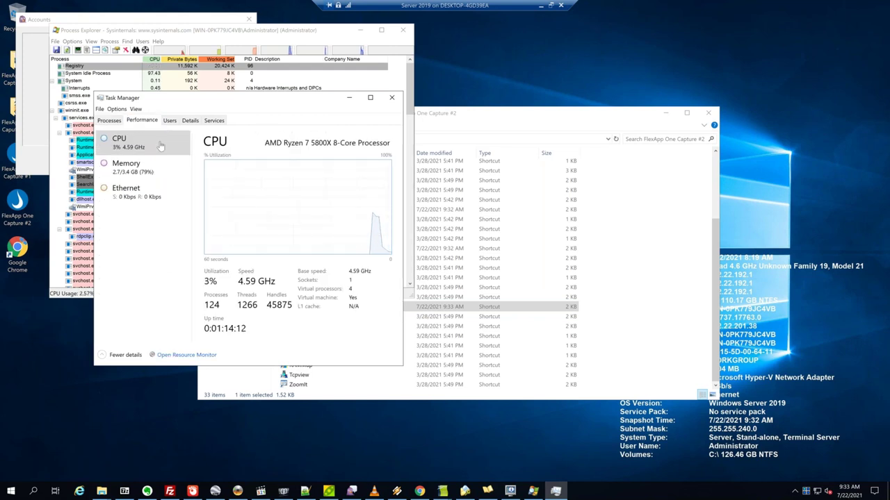
Show memory usage, then select VirtFsService.exe at the bottom of the Details list.
{"action": "key", "text": "Down"}
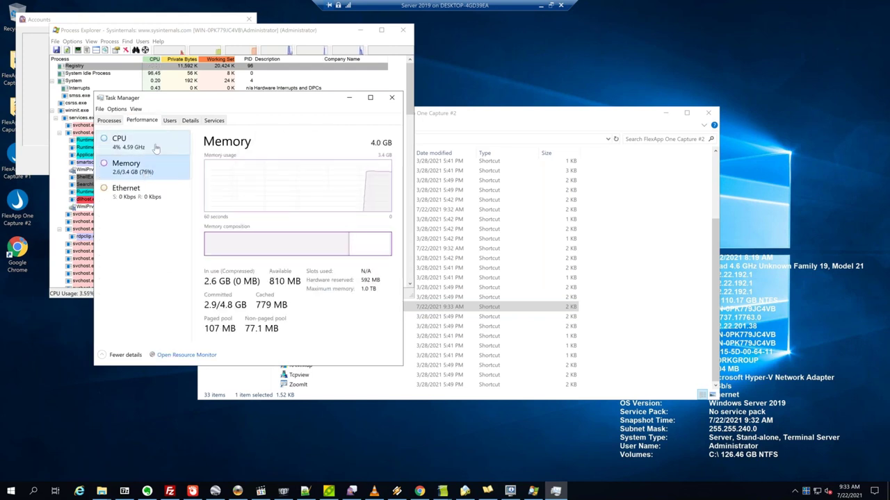
{"action": "left_click", "coordinate": [189, 120]}
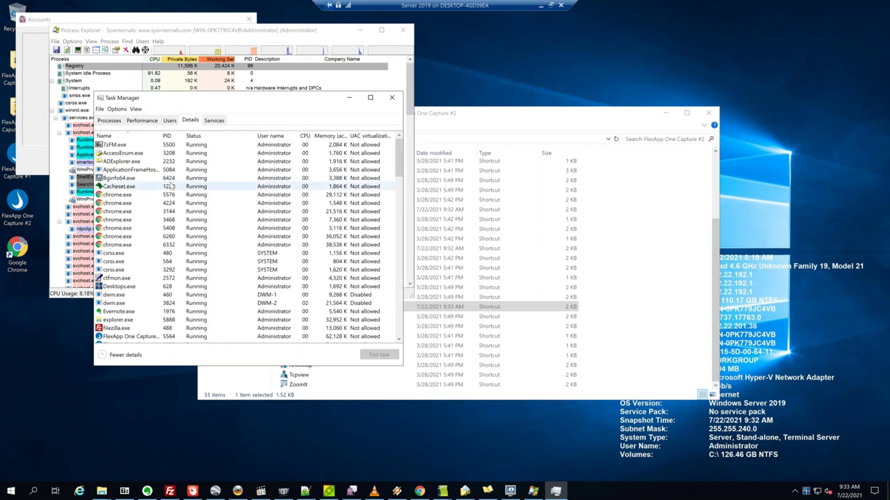
{"action": "scroll", "coordinate": [170, 183], "scroll_direction": "down", "scroll_amount": 15}
{"action": "scroll", "coordinate": [172, 180], "scroll_direction": "down", "scroll_amount": 10}
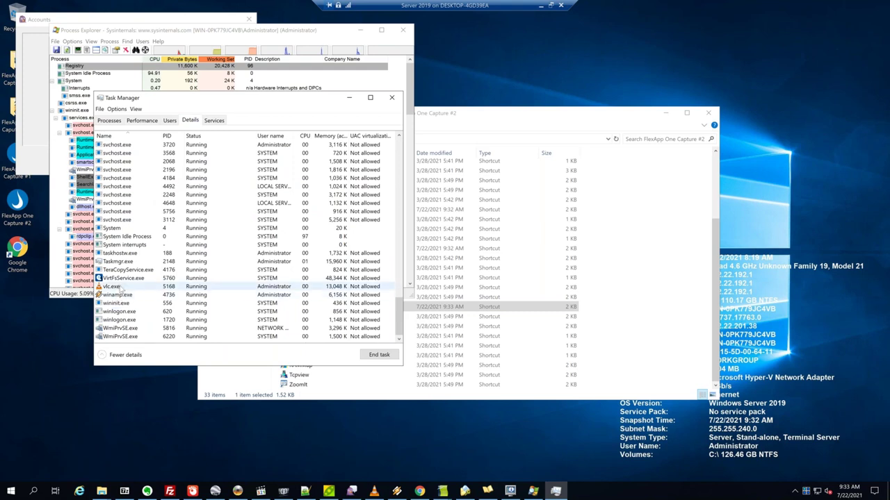
{"action": "left_click", "coordinate": [122, 278]}
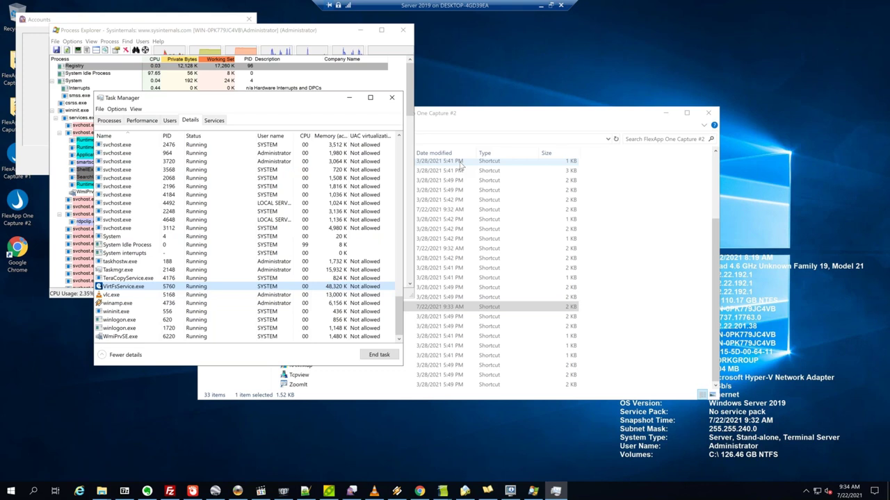
{"action": "right_click", "coordinate": [10, 491]}
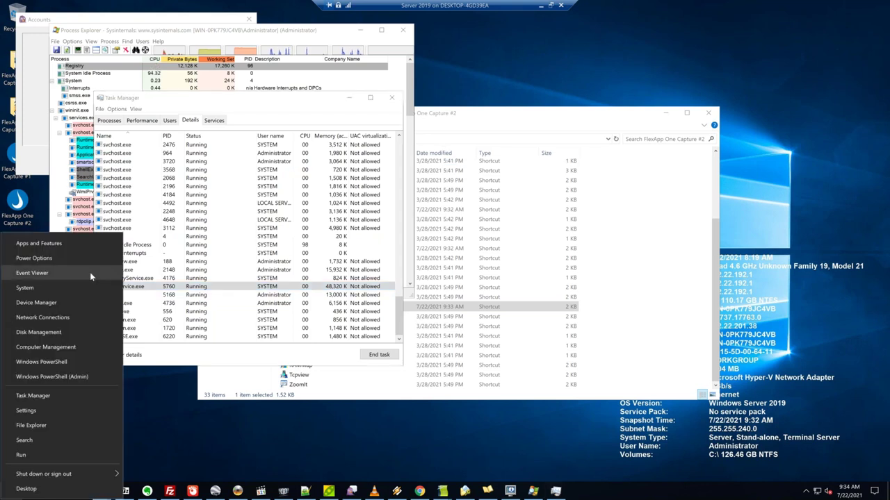
{"action": "left_click", "coordinate": [82, 246]}
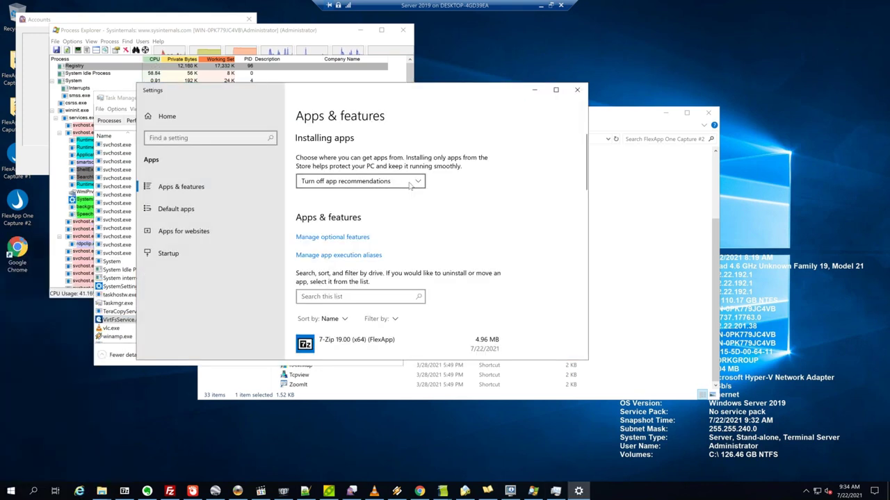
{"action": "left_click_drag", "start_coordinate": [589, 360], "coordinate": [680, 468]}
{"action": "scroll", "coordinate": [525, 237], "scroll_direction": "down", "scroll_amount": 6}
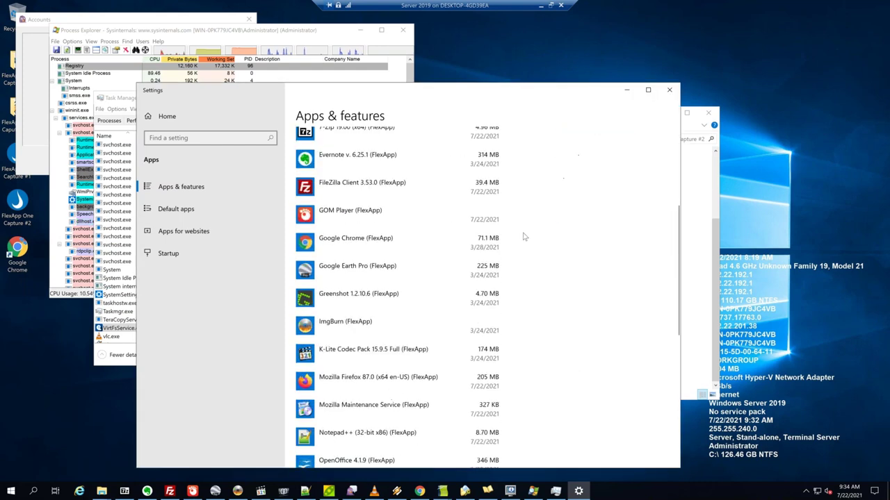
{"action": "scroll", "coordinate": [524, 236], "scroll_direction": "up", "scroll_amount": 2}
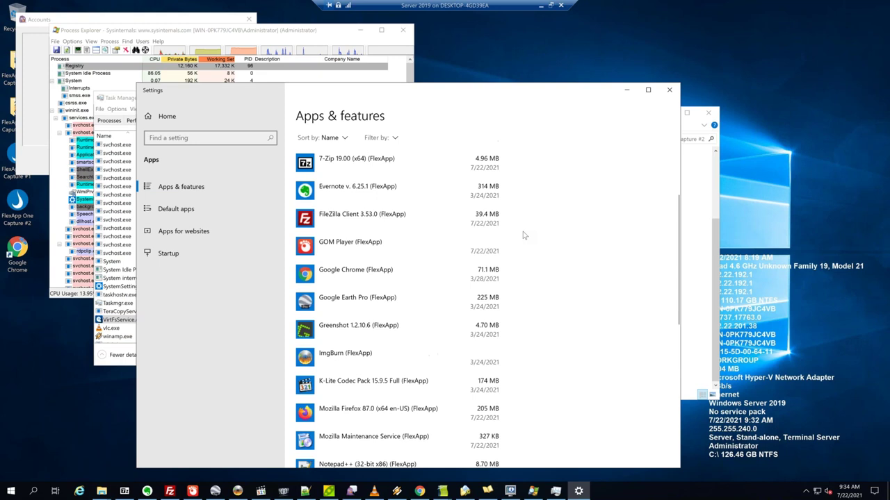
{"action": "scroll", "coordinate": [524, 236], "scroll_direction": "up", "scroll_amount": 3}
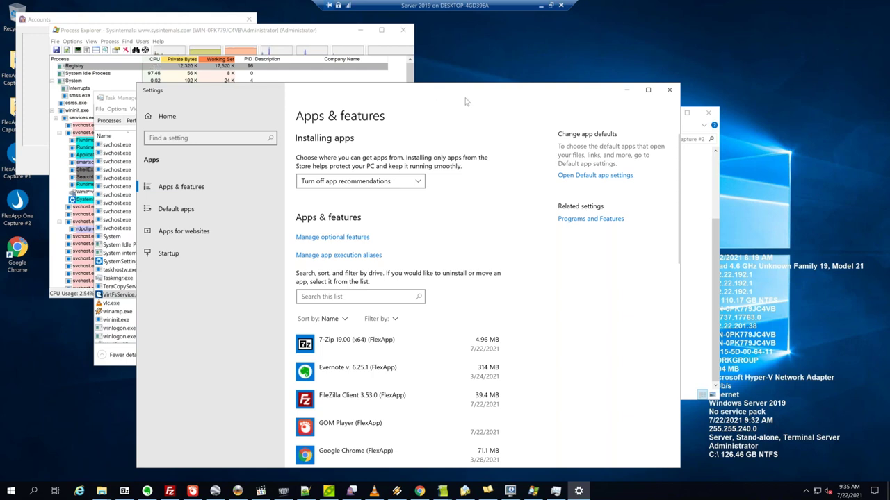
{"action": "left_click_drag", "start_coordinate": [498, 97], "coordinate": [507, 92]}
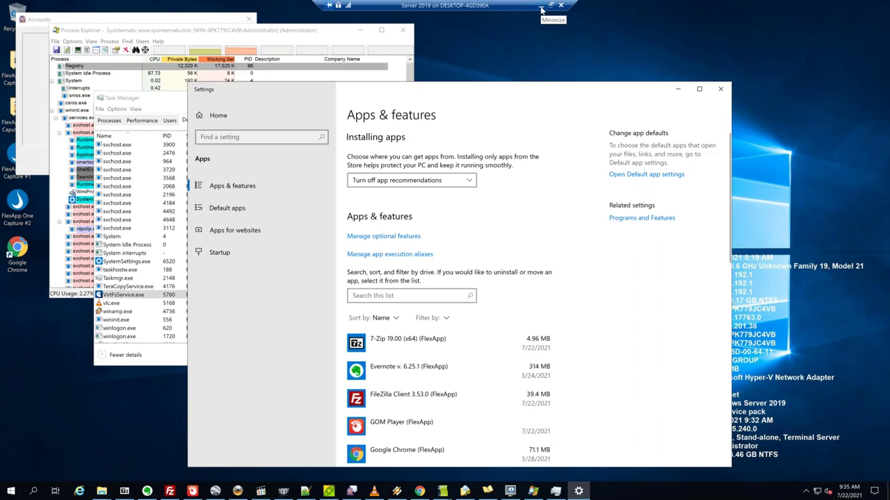
Connect to the Win1021H1 VM at full-screen display and sign in with the Administrator password.
{"action": "left_click", "coordinate": [542, 9]}
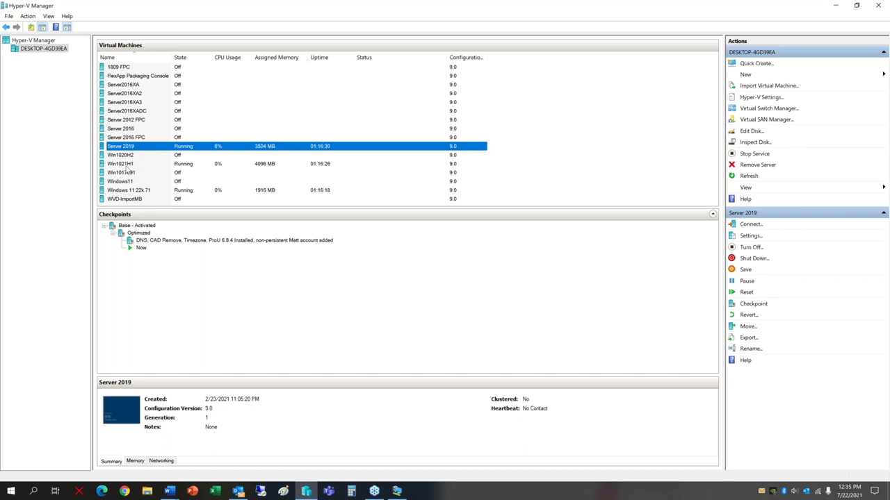
{"action": "left_click", "coordinate": [127, 165]}
{"action": "right_click", "coordinate": [135, 165]}
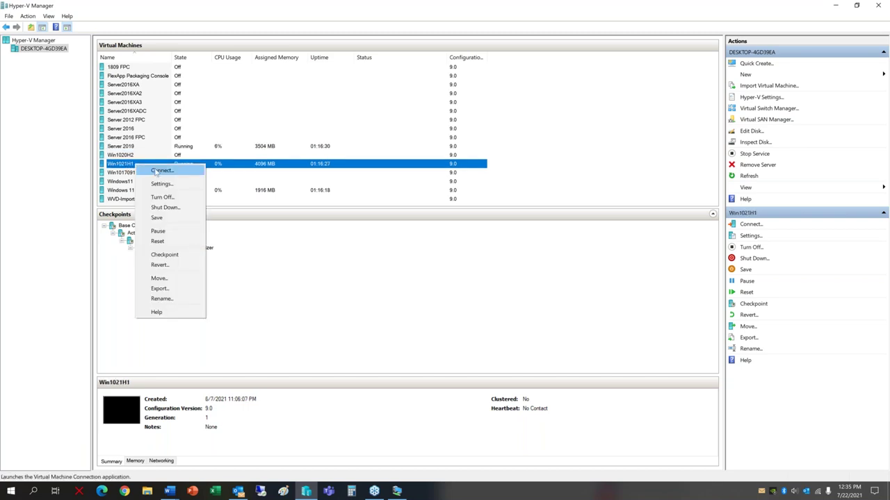
{"action": "left_click", "coordinate": [160, 171]}
{"action": "left_click_drag", "start_coordinate": [386, 142], "coordinate": [414, 143]}
{"action": "left_click", "coordinate": [427, 181]}
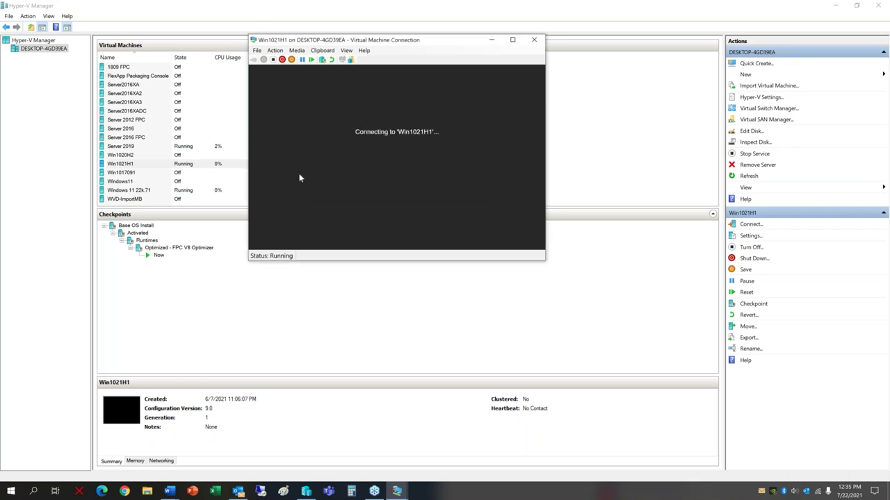
{"action": "type", "text": "Password1!"}
{"action": "key", "text": "Return"}
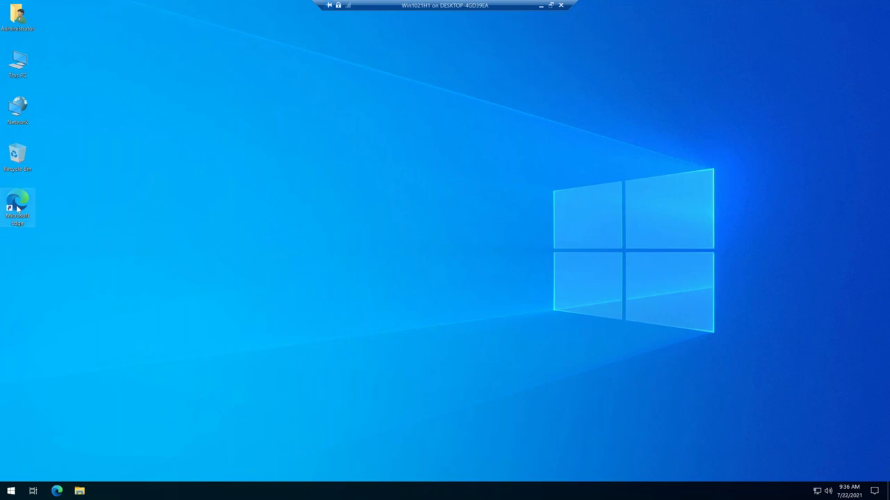
Open the \\192.168.0.22 network share from Run, signing in with the share credentials.
{"action": "right_click", "coordinate": [11, 490]}
{"action": "left_click", "coordinate": [41, 458]}
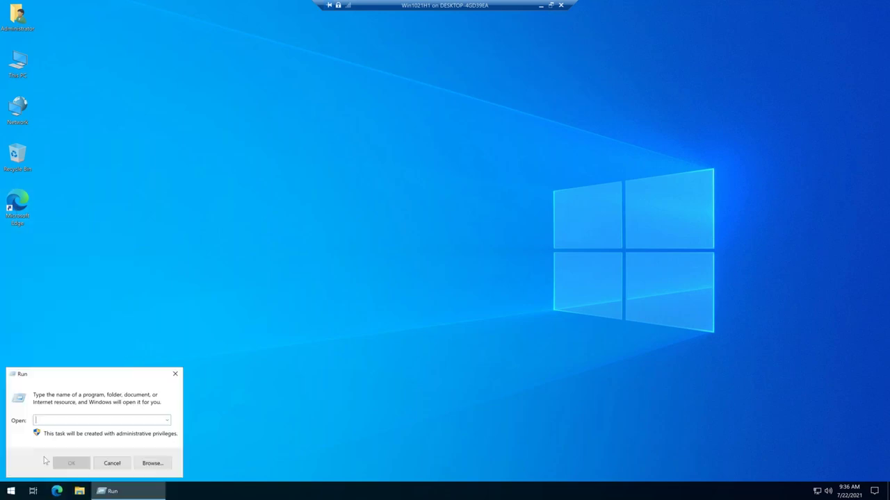
{"action": "type", "text": "\\192.168.0.22"}
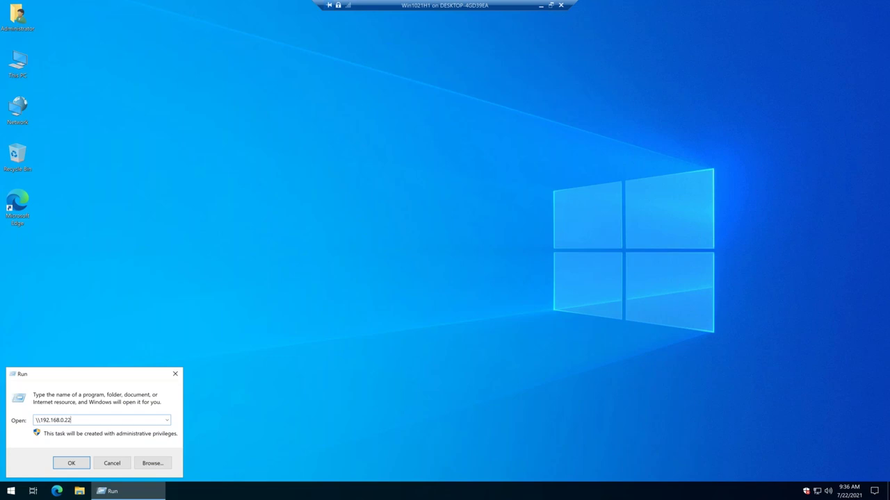
{"action": "key", "text": "Return"}
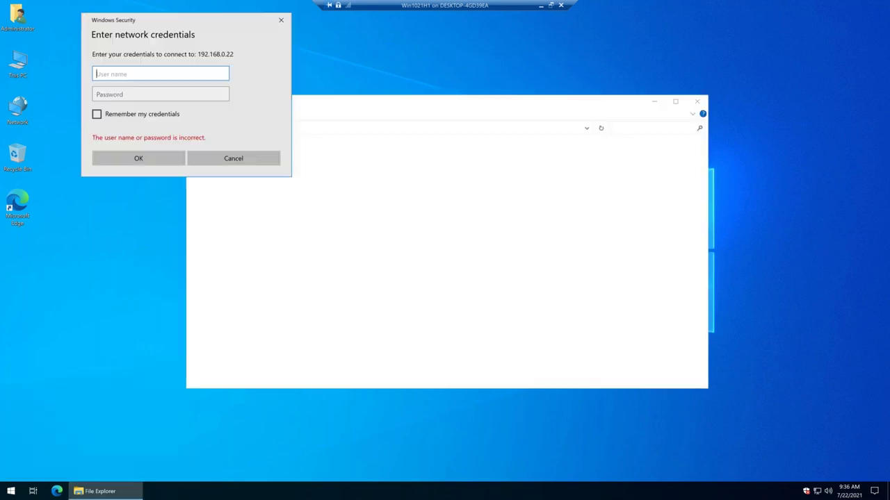
{"action": "type", "text": "root"}
{"action": "key", "text": "Tab"}
{"action": "type", "text": "********"}
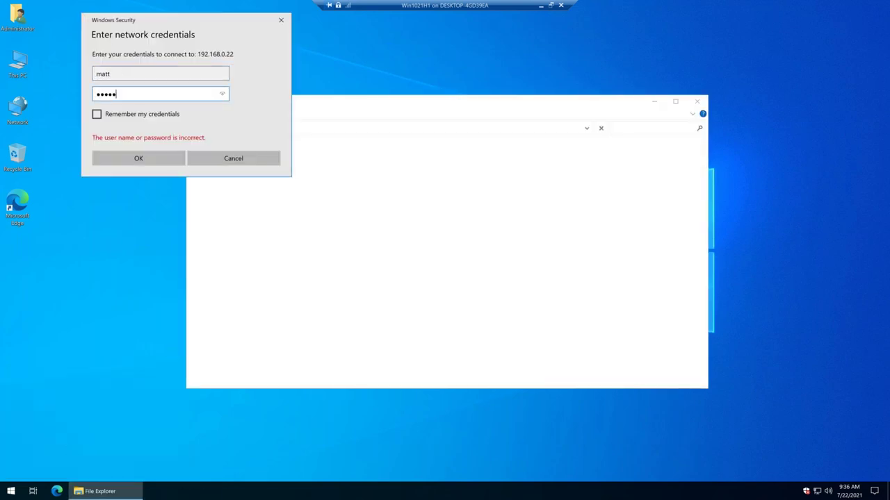
{"action": "key", "text": "Return"}
Copy FlexApp One Capture #1 and #2 from the ProfileUnity folder onto the desktop.
{"action": "double_click", "coordinate": [307, 149]}
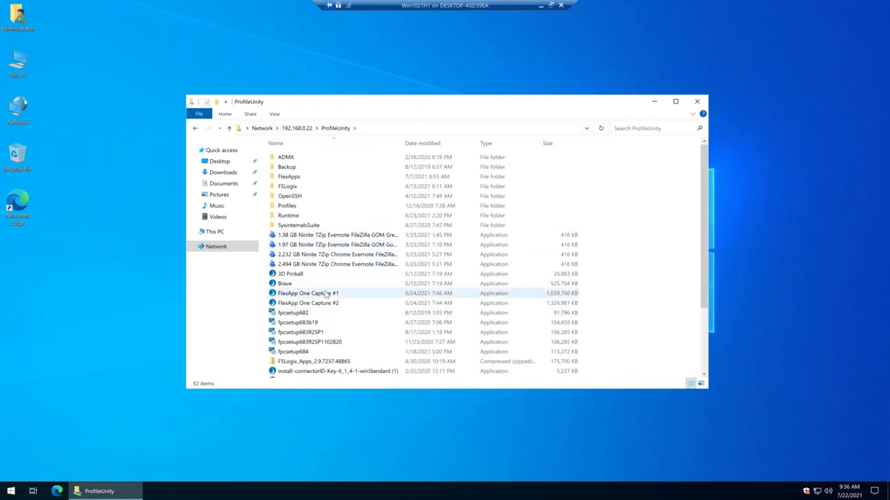
{"action": "left_click", "coordinate": [319, 294]}
{"action": "left_click", "coordinate": [318, 306], "text": "ctrl"}
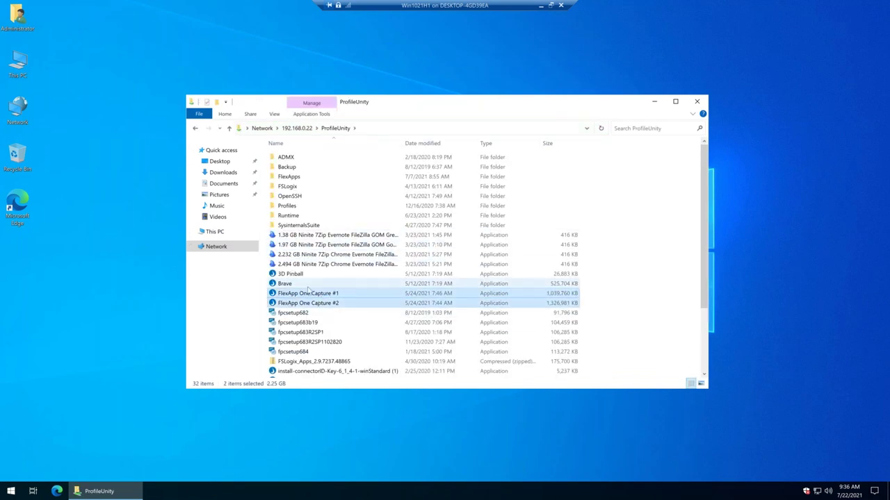
{"action": "left_click", "coordinate": [96, 264]}
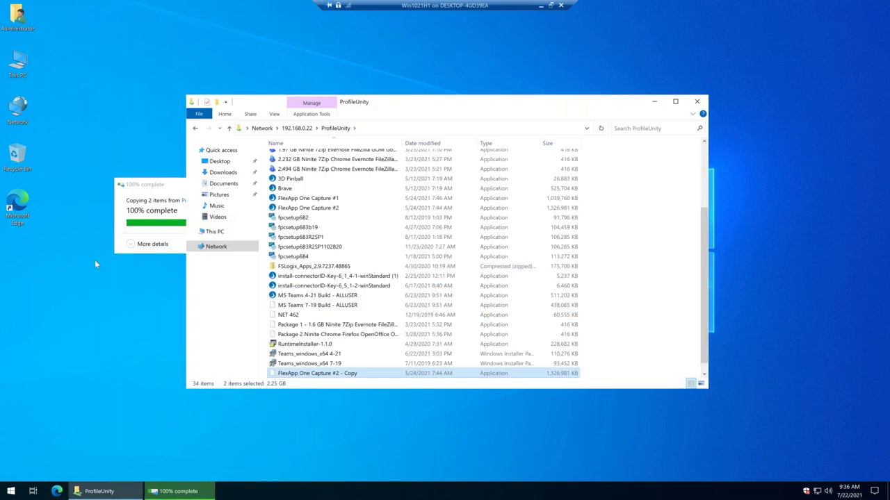
{"action": "key", "text": "ctrl+z"}
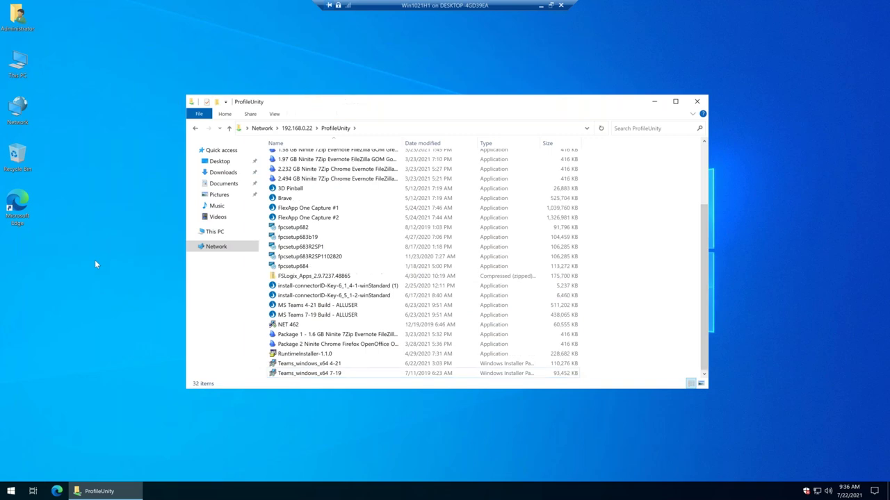
{"action": "right_click", "coordinate": [81, 232]}
{"action": "left_click", "coordinate": [65, 278]}
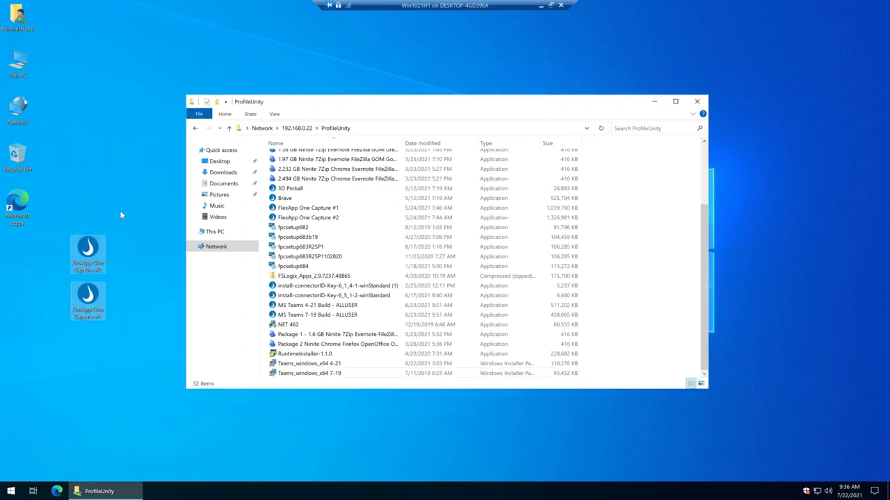
Run the FlexApp One Capture package and accept installing the FlexApp client.
{"action": "left_click", "coordinate": [653, 102]}
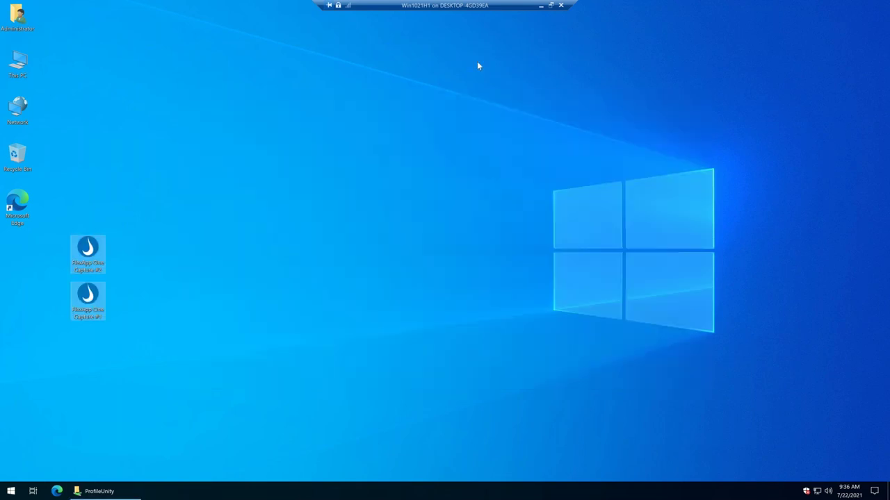
{"action": "key", "text": "Return"}
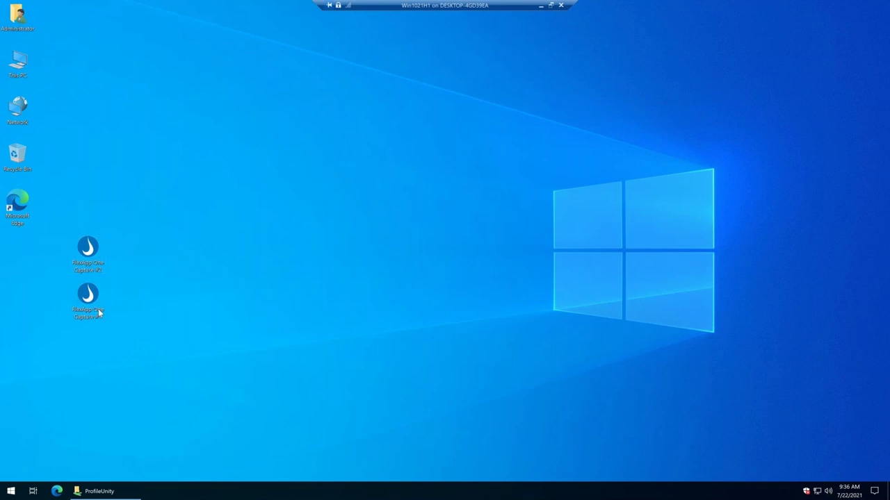
{"action": "left_click", "coordinate": [444, 283]}
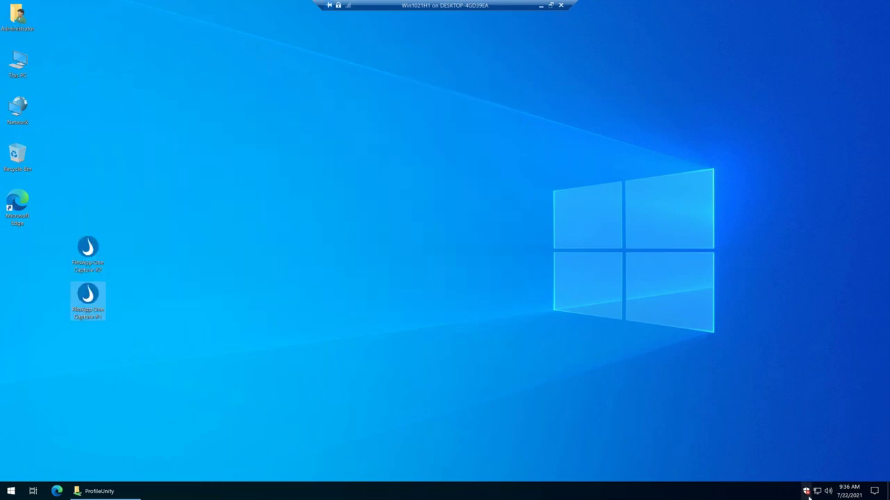
{"action": "left_click", "coordinate": [514, 279]}
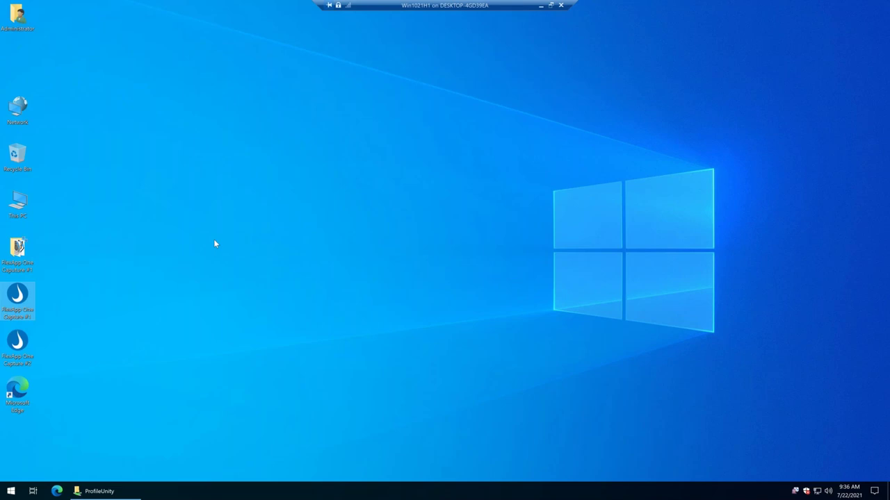
Open the Capture #1 and Capture #2 desktop folders of app shortcuts.
{"action": "left_click", "coordinate": [9, 351]}
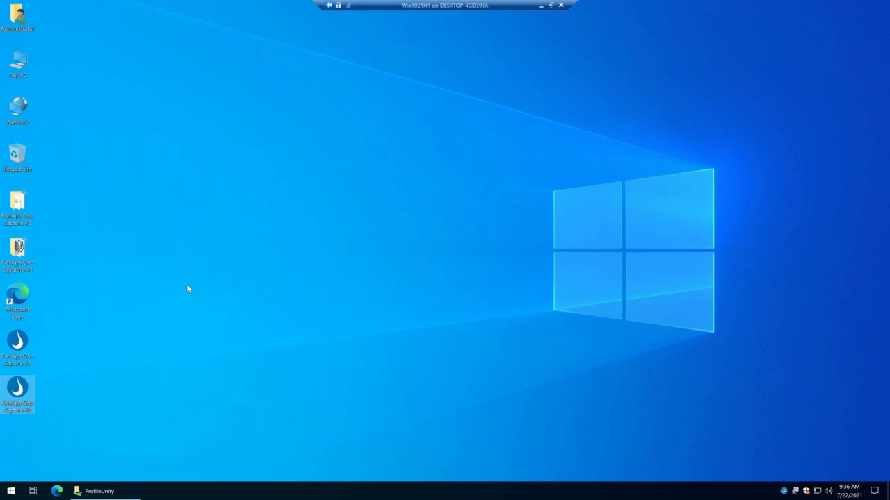
{"action": "double_click", "coordinate": [18, 251]}
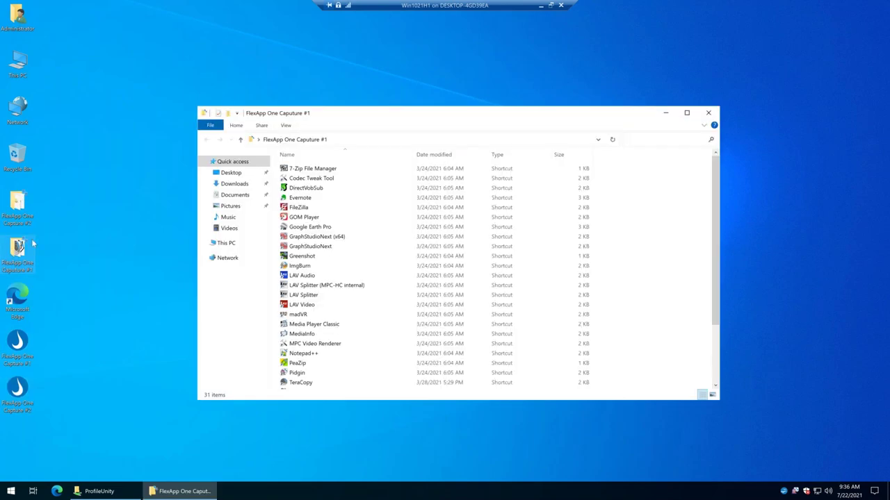
{"action": "double_click", "coordinate": [19, 207]}
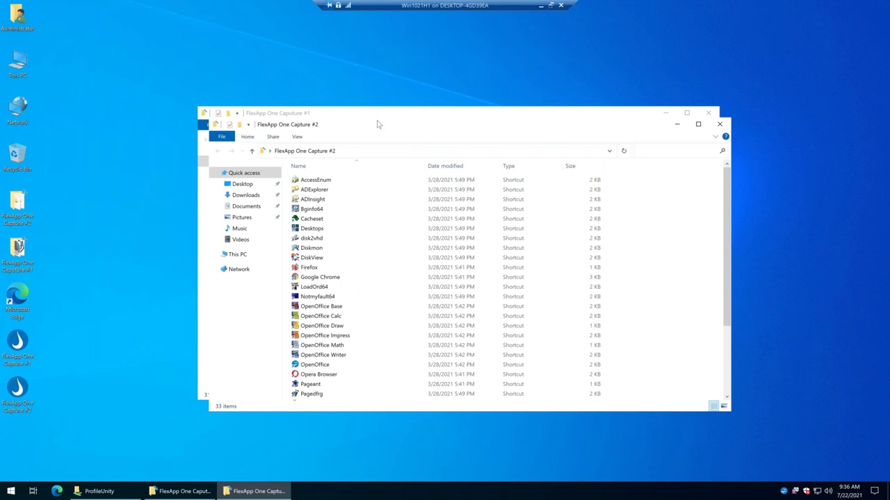
{"action": "left_click", "coordinate": [335, 116]}
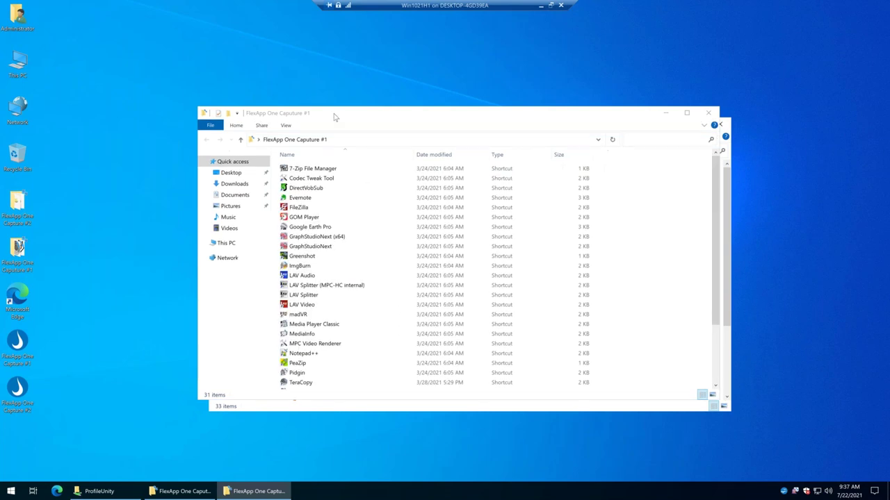
Launch 7-Zip File Manager and FileZilla from the Capture #1 shortcuts, then minimise them.
{"action": "double_click", "coordinate": [312, 173]}
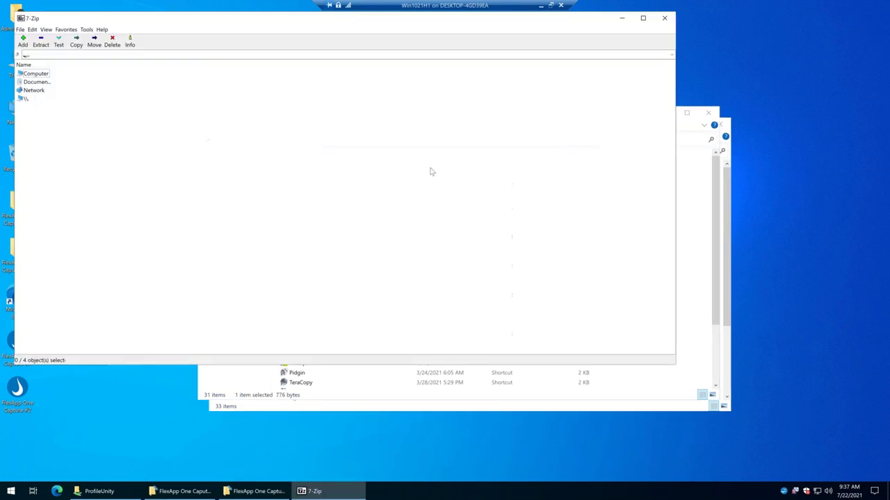
{"action": "left_click", "coordinate": [621, 17]}
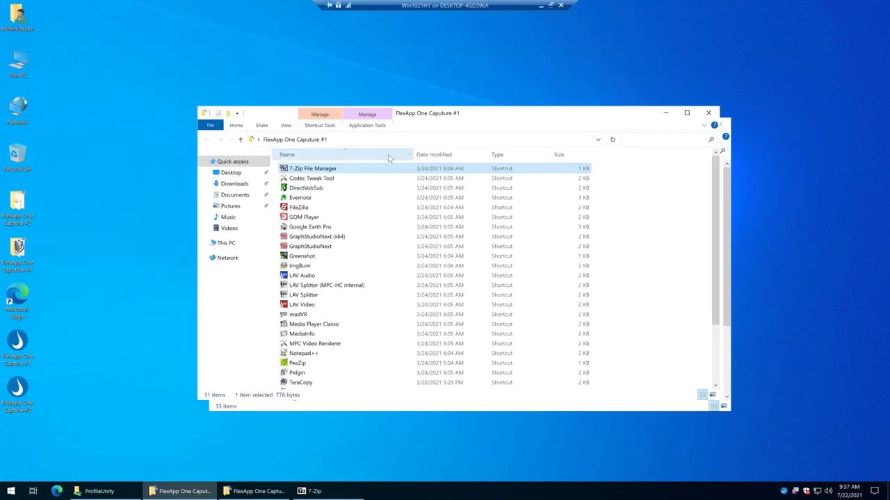
{"action": "left_click", "coordinate": [304, 198]}
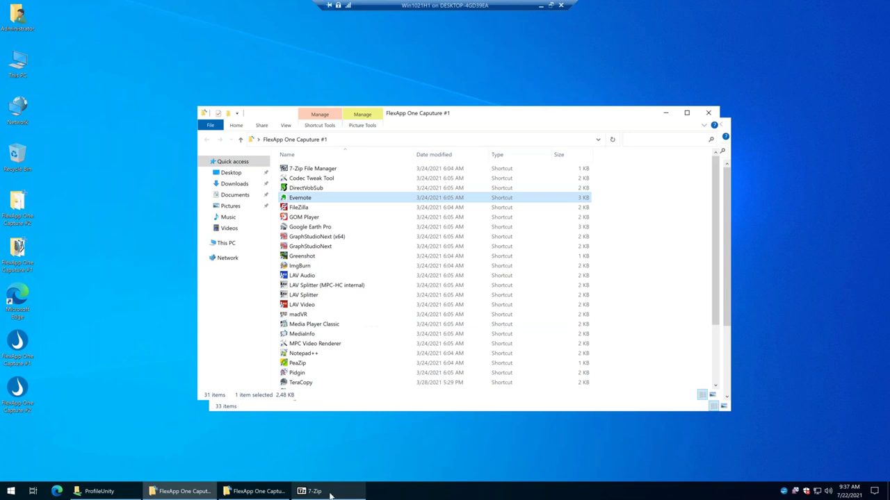
{"action": "left_click", "coordinate": [306, 208]}
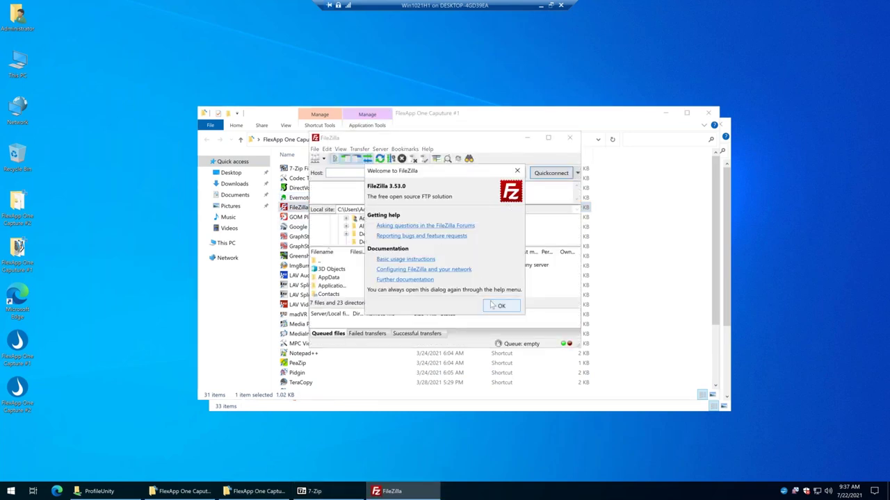
{"action": "left_click", "coordinate": [498, 306]}
{"action": "left_click", "coordinate": [526, 137]}
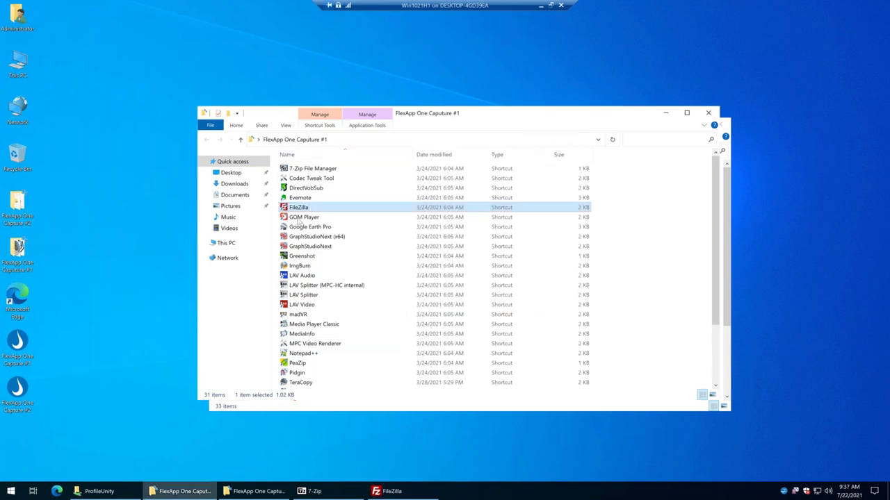
Launch GOM Player, dismiss its update notification, and minimise it.
{"action": "key", "text": "Down"}
{"action": "key", "text": "Return"}
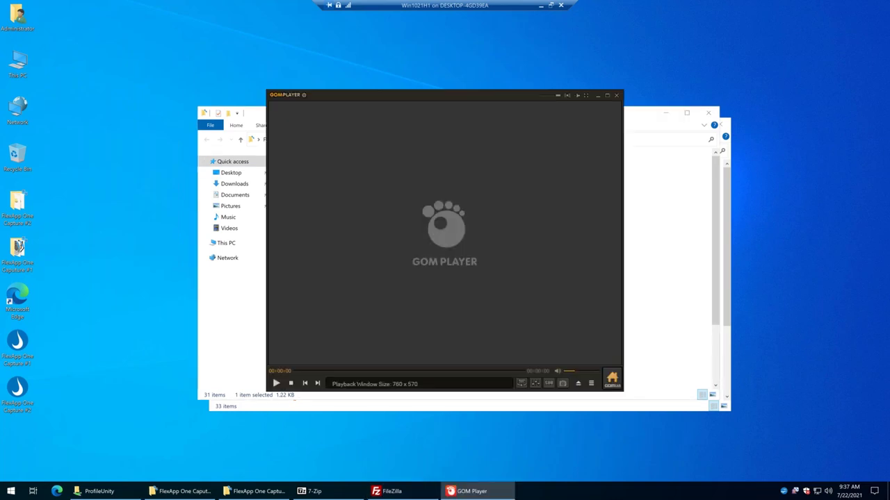
{"action": "left_click", "coordinate": [510, 309]}
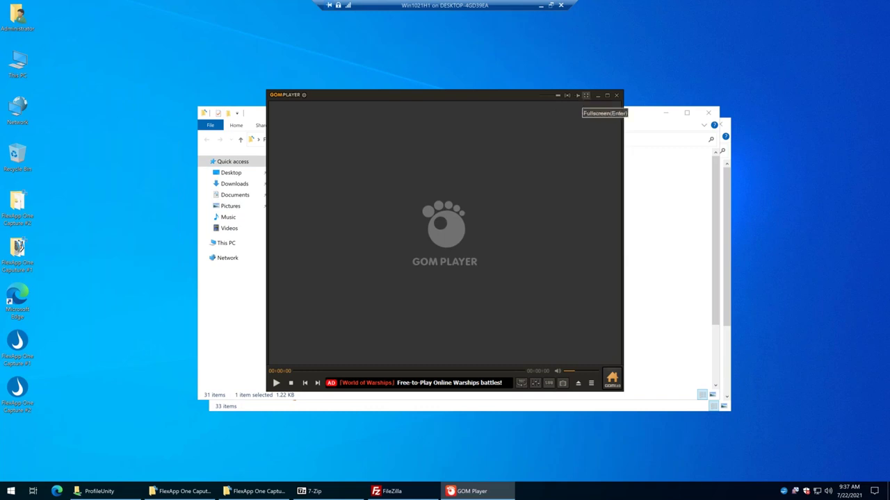
{"action": "left_click", "coordinate": [597, 96]}
{"action": "key", "text": "Down"}
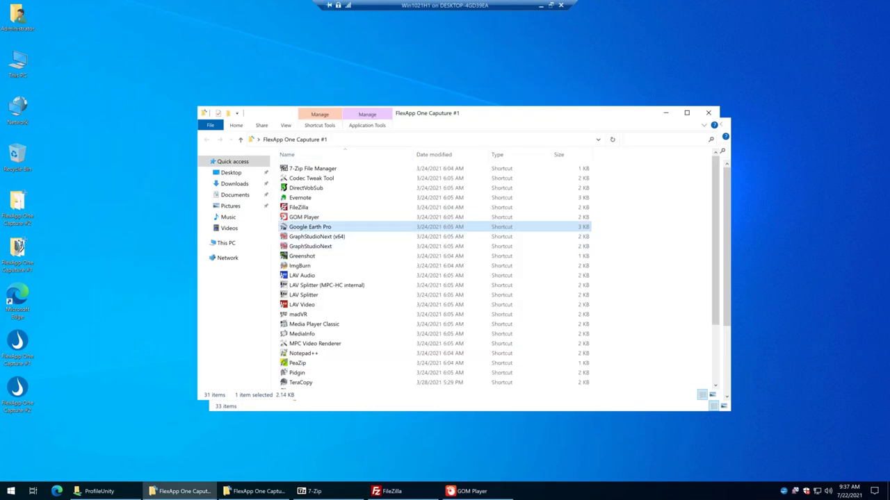
Launch Google Earth Pro, switch it to DirectX mode, and relaunch it.
{"action": "key", "text": "Return"}
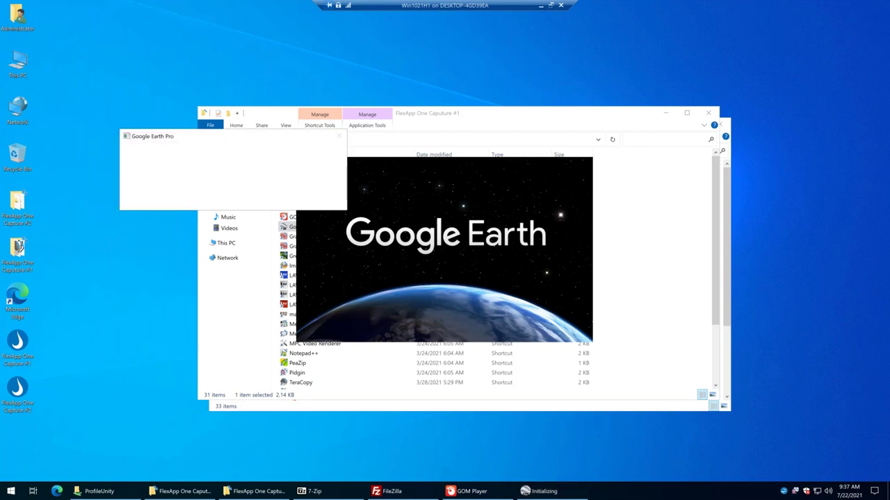
{"action": "left_click", "coordinate": [321, 201]}
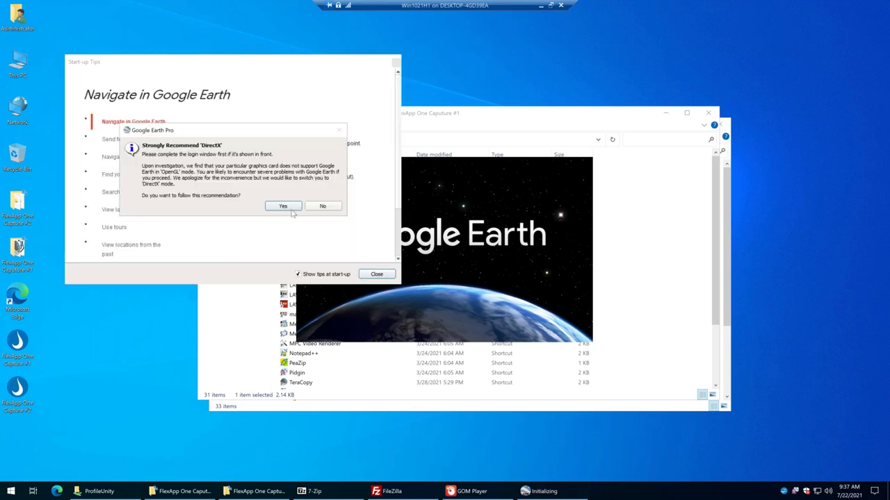
{"action": "left_click", "coordinate": [288, 206]}
{"action": "left_click", "coordinate": [489, 252]}
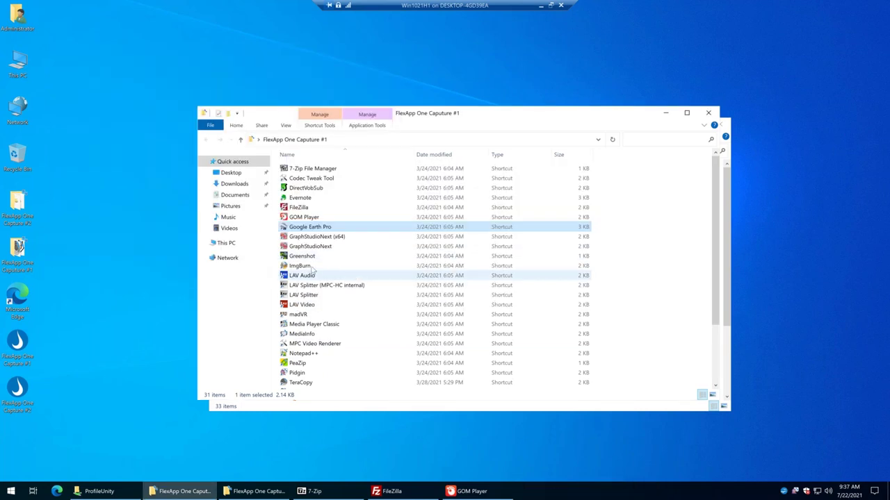
{"action": "double_click", "coordinate": [310, 226]}
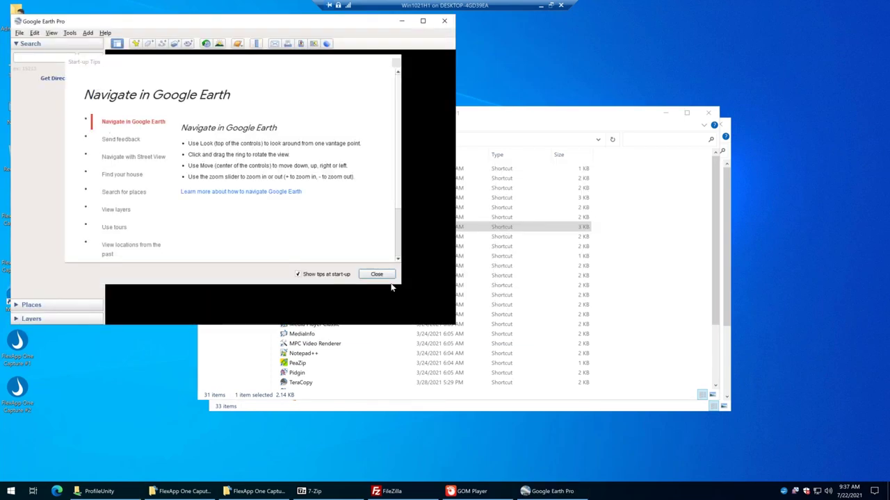
{"action": "left_click", "coordinate": [388, 276]}
Start a flight-simulator flight from Kilimanjaro (HTKJ) Runway 09.
{"action": "left_click", "coordinate": [69, 33]}
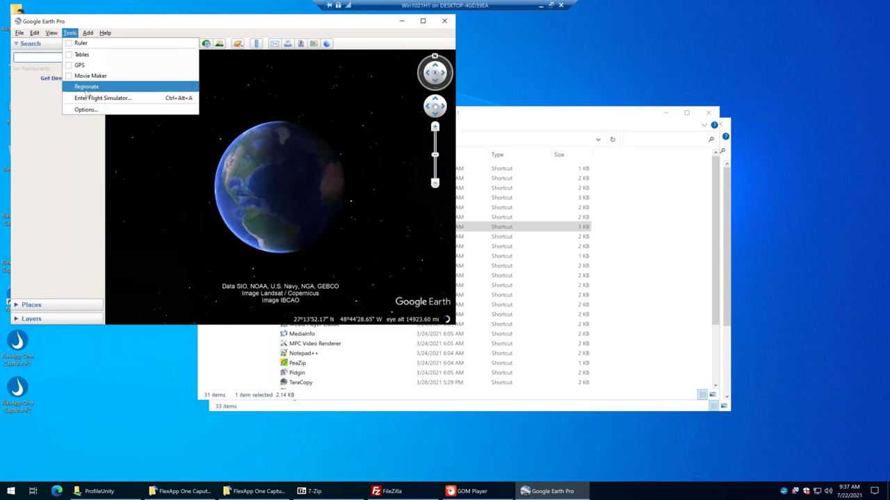
{"action": "left_click", "coordinate": [86, 100]}
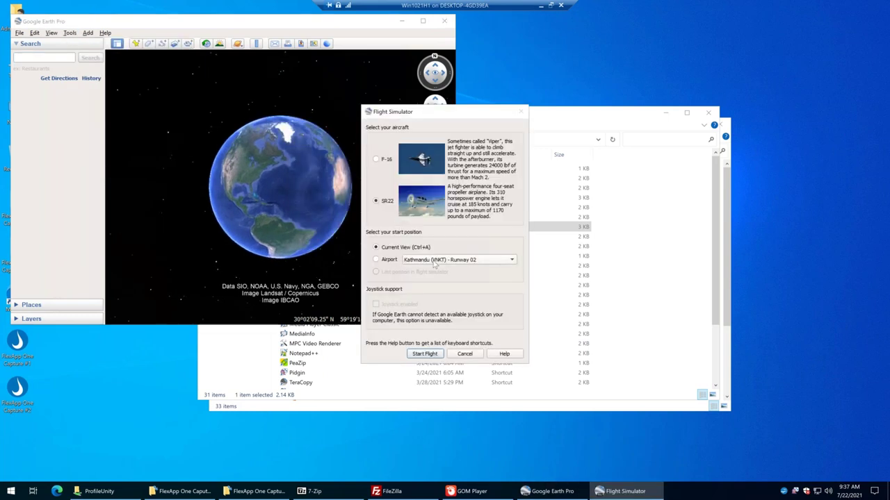
{"action": "left_click", "coordinate": [439, 263]}
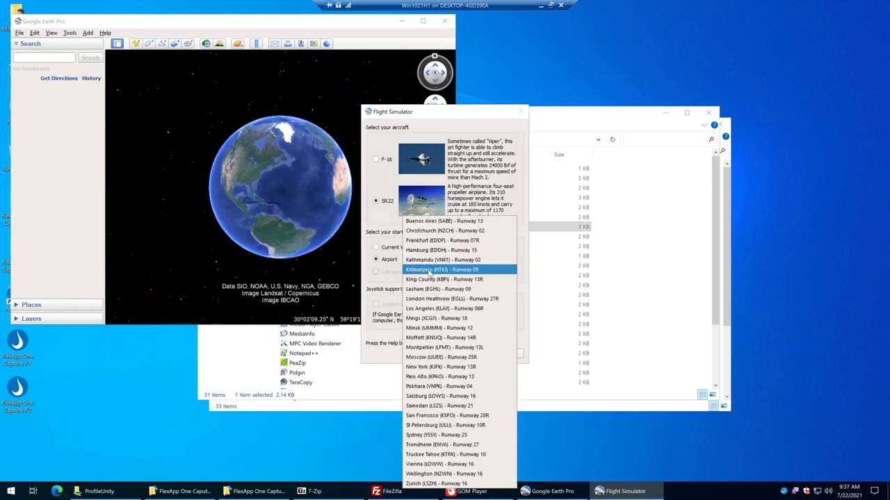
{"action": "left_click", "coordinate": [439, 270]}
{"action": "left_click", "coordinate": [425, 354]}
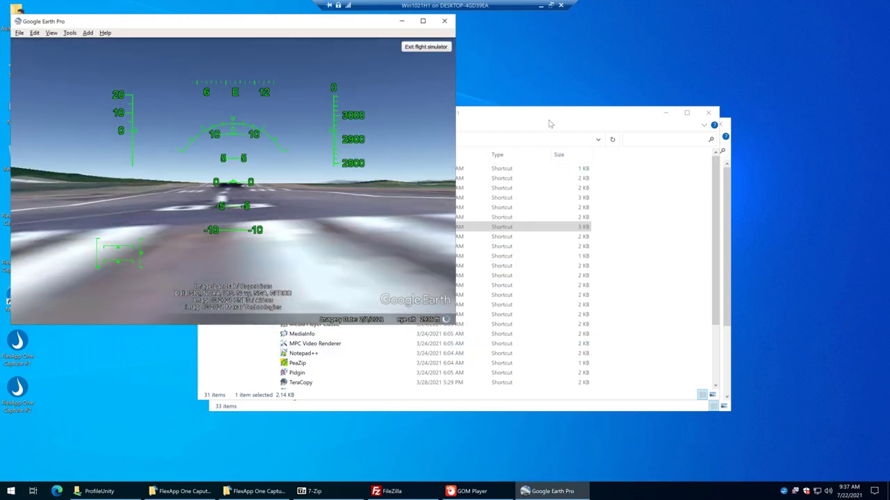
{"action": "left_click", "coordinate": [486, 226]}
{"action": "right_click", "coordinate": [304, 265]}
Launch ImgBurn, then take and discard a Greenshot region screenshot.
{"action": "left_click", "coordinate": [323, 215]}
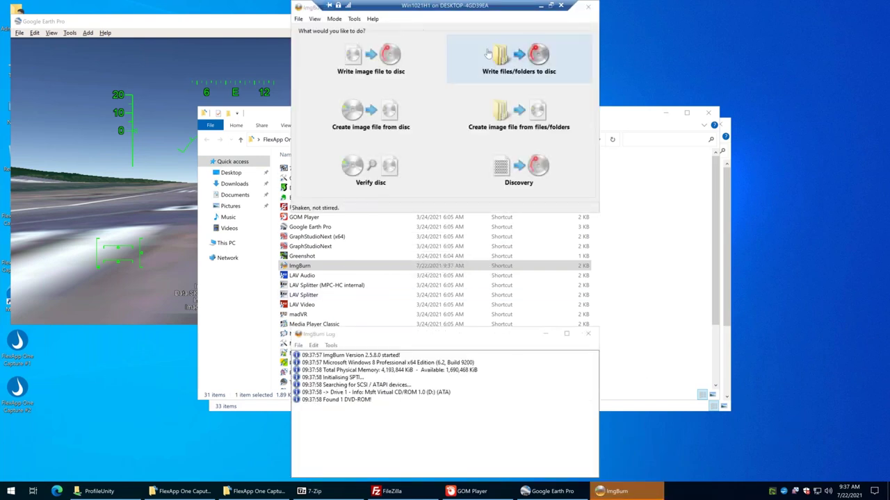
{"action": "key", "text": "Print"}
{"action": "left_click_drag", "start_coordinate": [737, 419], "coordinate": [179, 107]}
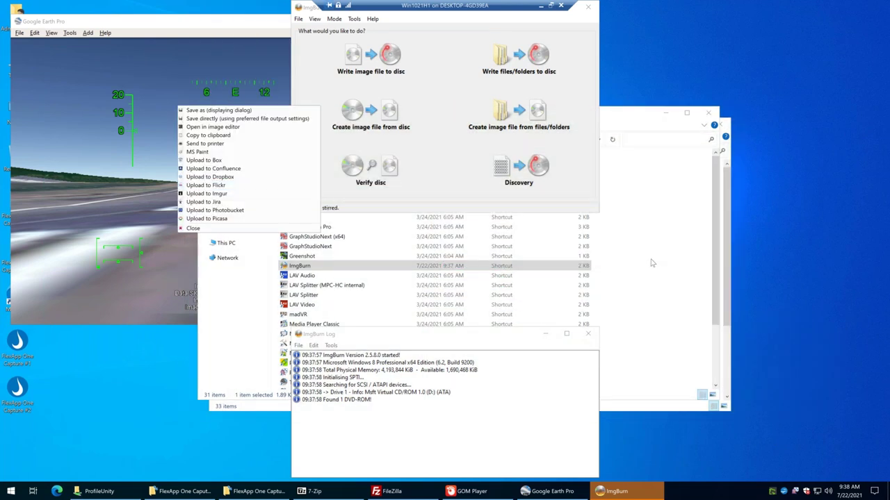
{"action": "left_click", "coordinate": [205, 233]}
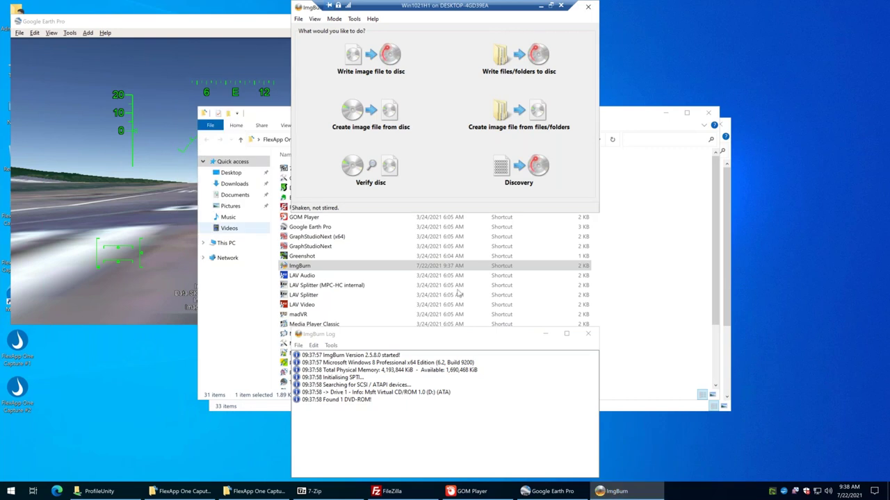
{"action": "left_click", "coordinate": [650, 285]}
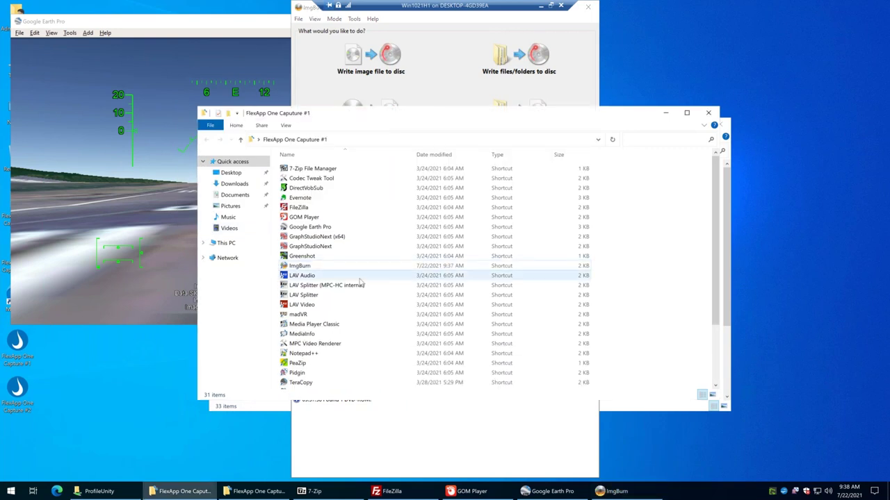
Launch Media Player Classic, MediaInfo and Notepad++, cancelling the madVR settings dialog.
{"action": "scroll", "coordinate": [299, 278], "scroll_direction": "down", "scroll_amount": 3}
{"action": "left_click", "coordinate": [308, 241]}
{"action": "double_click", "coordinate": [310, 249]}
{"action": "left_click", "coordinate": [240, 266]}
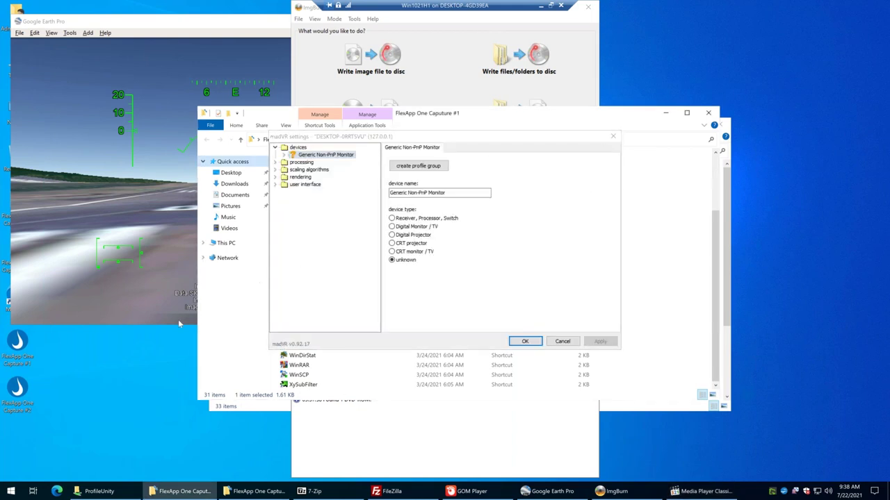
{"action": "left_click", "coordinate": [564, 346]}
{"action": "double_click", "coordinate": [304, 259]}
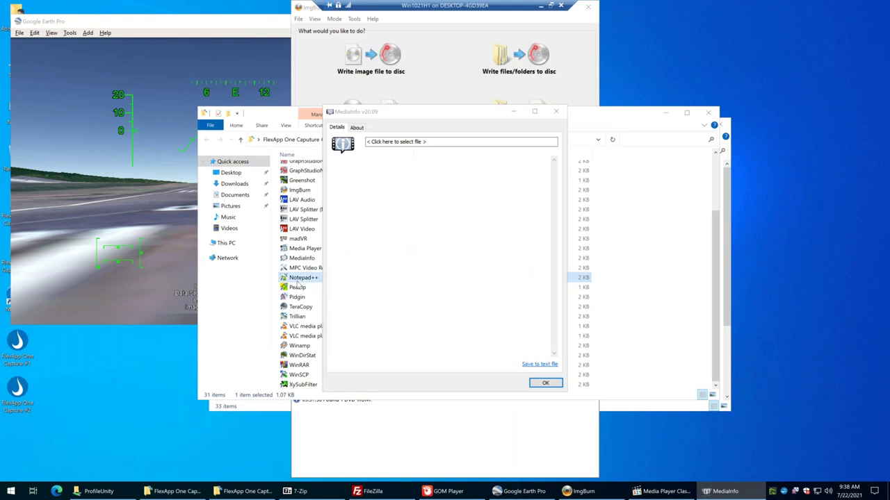
{"action": "double_click", "coordinate": [297, 278]}
Launch TeraCopy and Trillian, dismiss Trillian's welcome, and move TeraCopy to the right.
{"action": "left_click", "coordinate": [297, 296]}
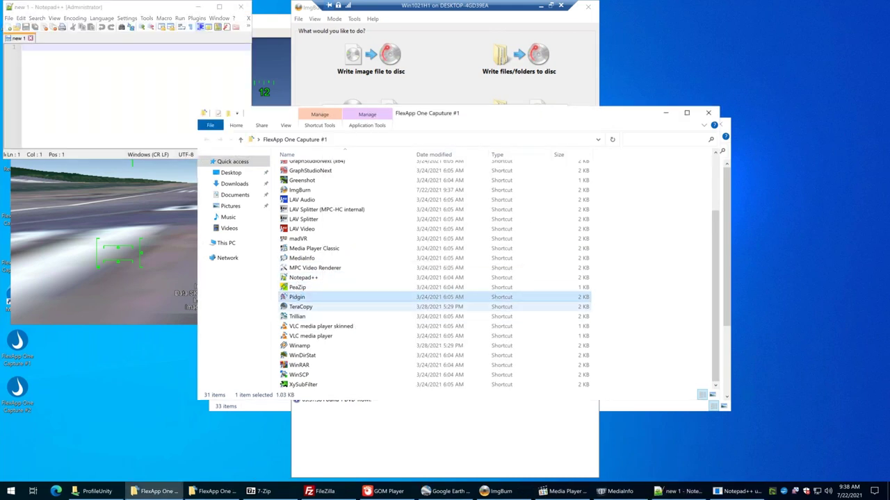
{"action": "double_click", "coordinate": [301, 307]}
{"action": "double_click", "coordinate": [298, 316]}
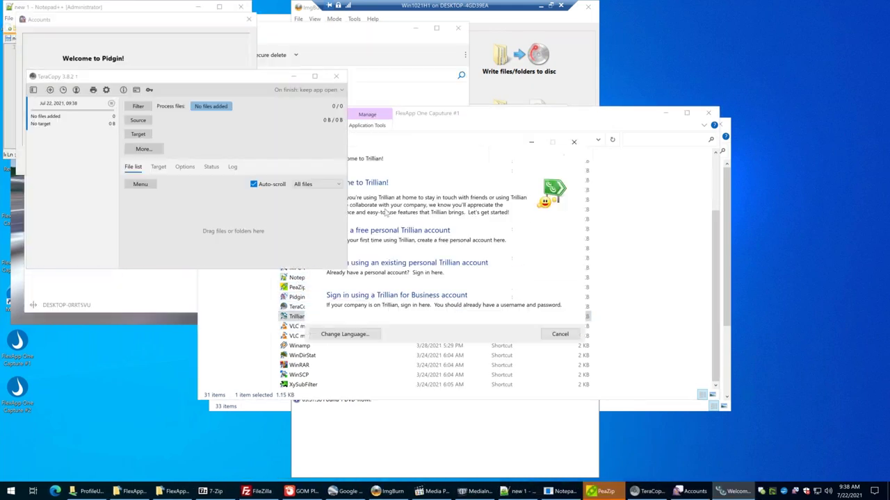
{"action": "left_click", "coordinate": [562, 335]}
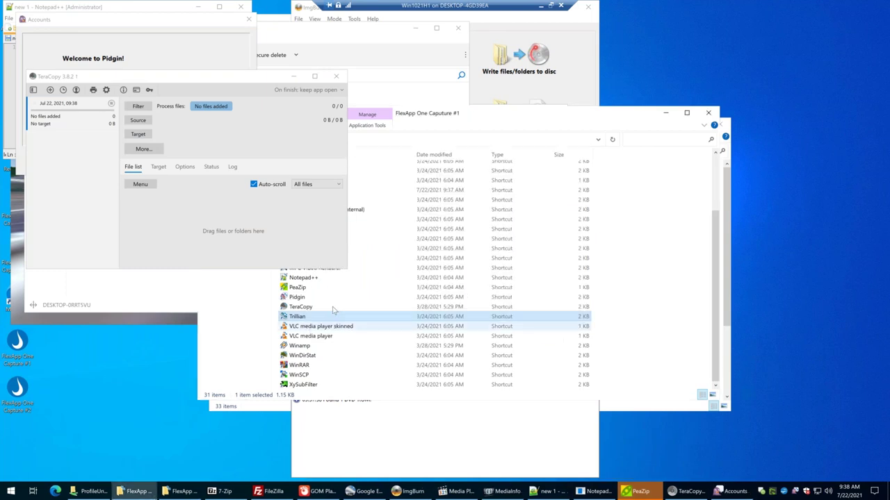
{"action": "left_click", "coordinate": [688, 492]}
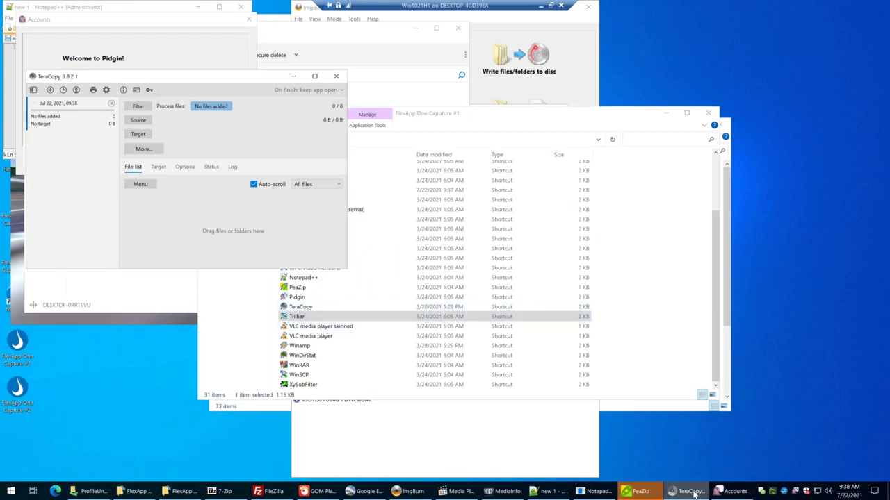
{"action": "left_click_drag", "start_coordinate": [143, 80], "coordinate": [664, 120]}
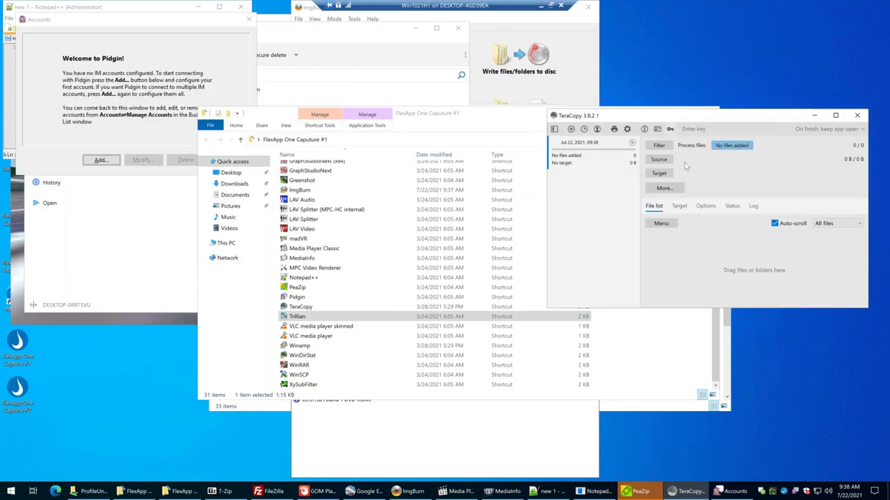
Launch VLC skinned, VLC media player, Winamp and WinDirStat, then show the desktop.
{"action": "double_click", "coordinate": [324, 328]}
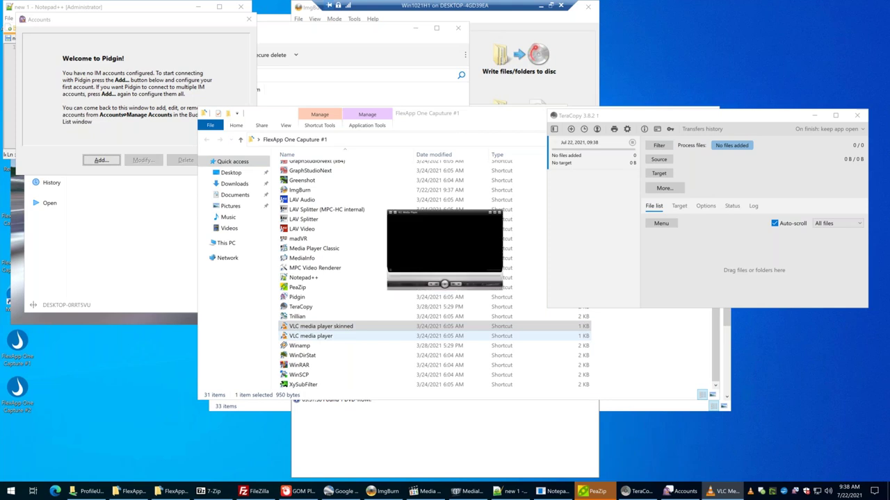
{"action": "double_click", "coordinate": [311, 336]}
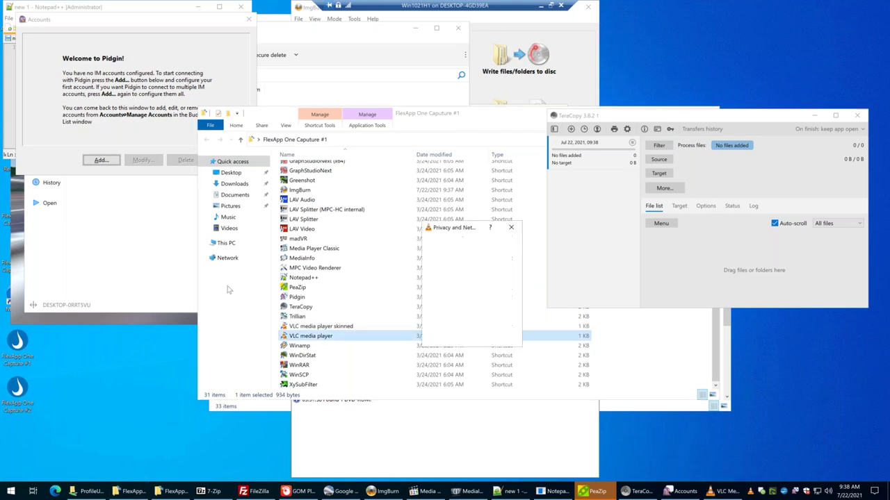
{"action": "double_click", "coordinate": [299, 346]}
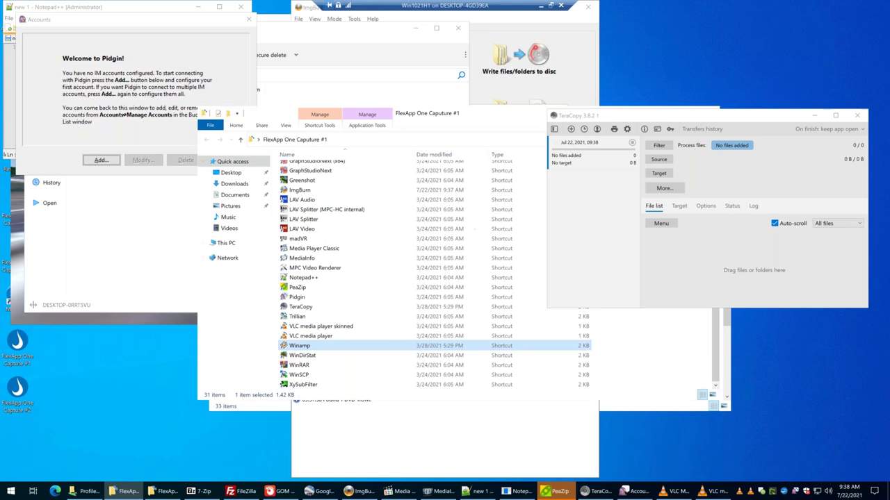
{"action": "double_click", "coordinate": [309, 357]}
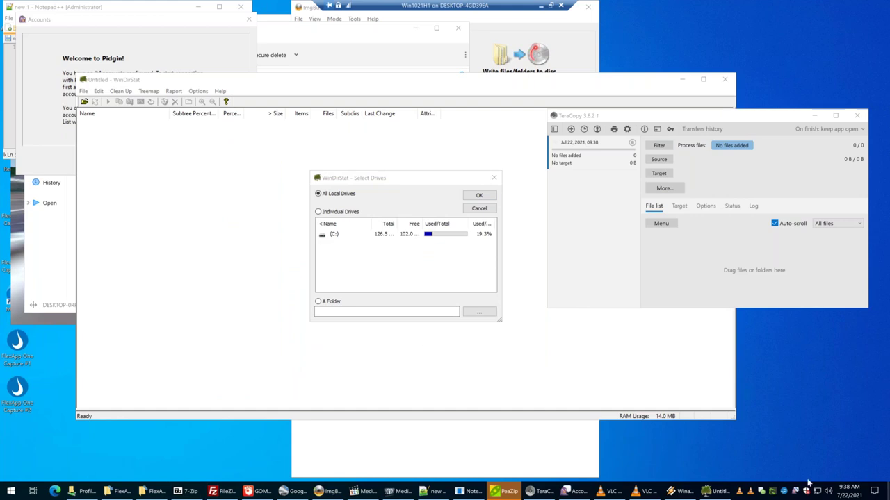
{"action": "key", "text": "super+d"}
{"action": "key", "text": "super+d"}
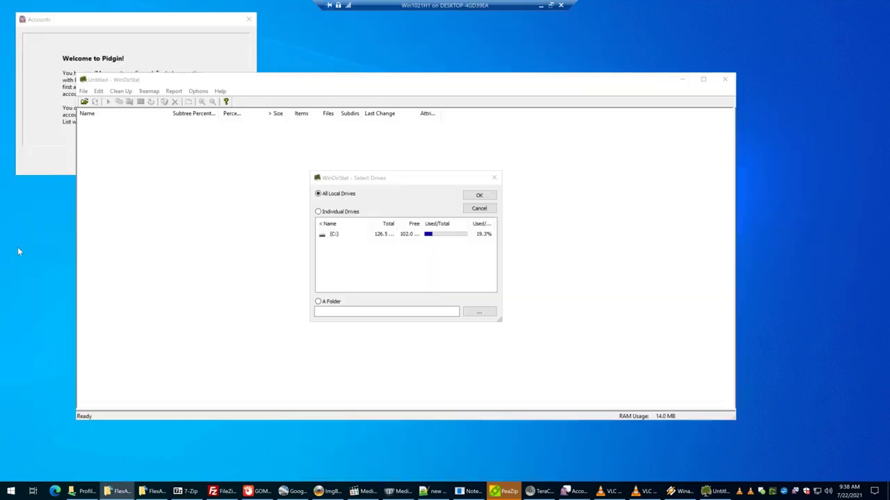
Launch and close WinRAR, then launch WinSCP.
{"action": "double_click", "coordinate": [312, 367]}
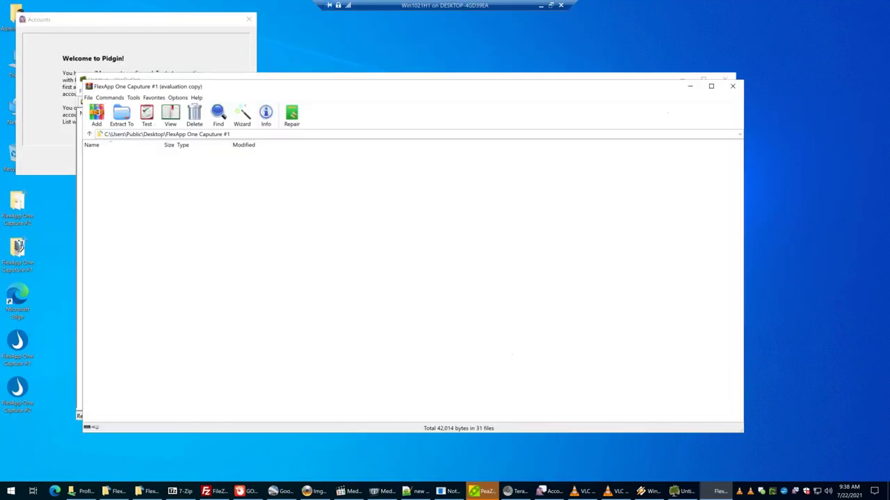
{"action": "key", "text": "alt+F4"}
{"action": "key", "text": "Down"}
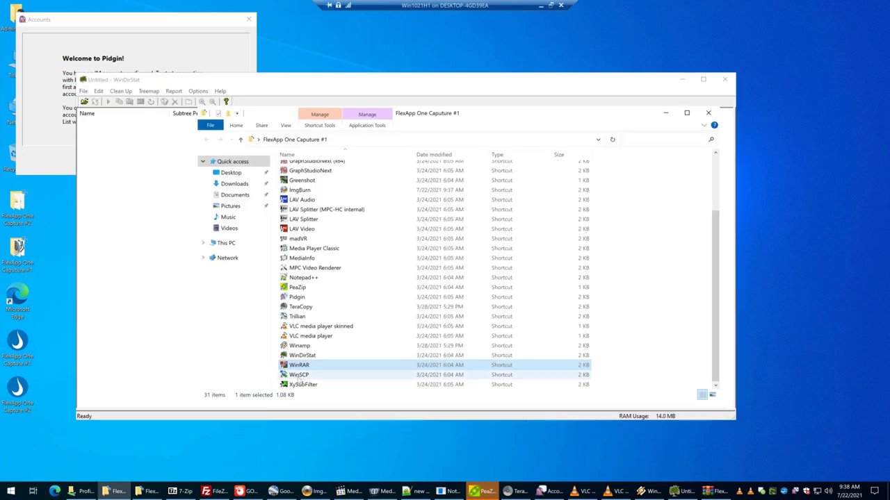
{"action": "key", "text": "Return"}
Launch AccessEnum and Active Directory Explorer from Capture #2, accepting the Sysinternals licences.
{"action": "double_click", "coordinate": [17, 208]}
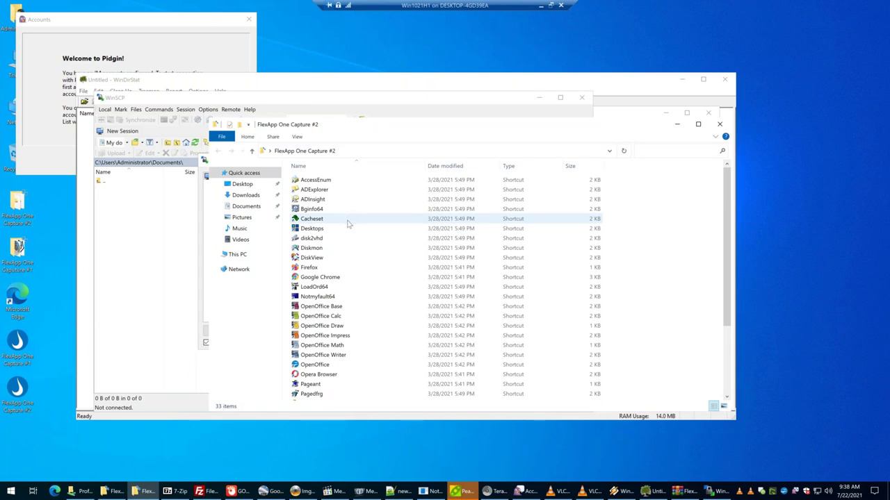
{"action": "double_click", "coordinate": [316, 179]}
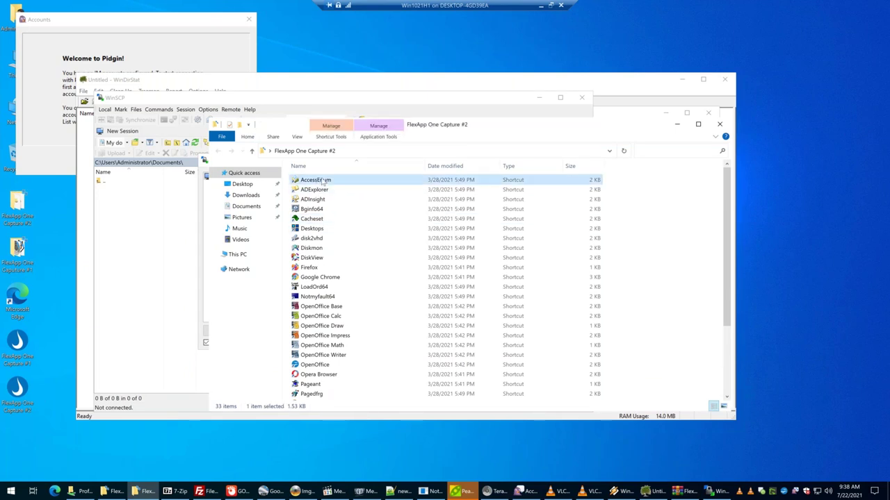
{"action": "left_click", "coordinate": [497, 309]}
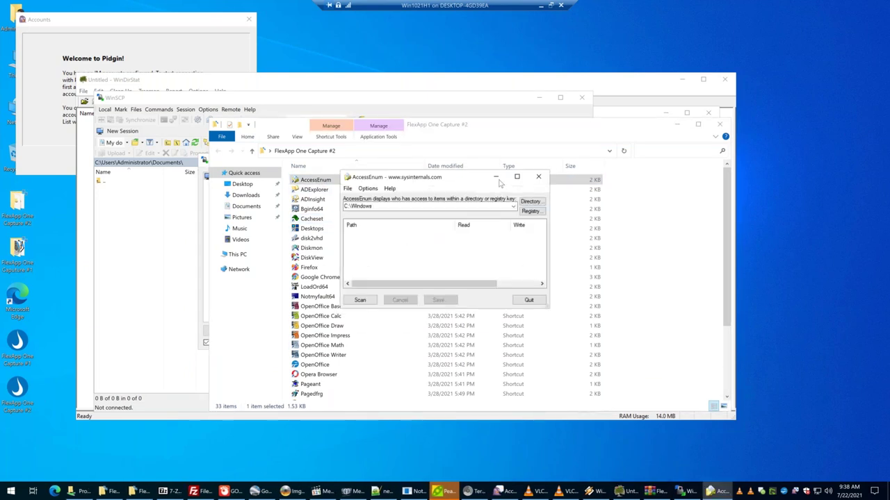
{"action": "left_click", "coordinate": [497, 177]}
{"action": "left_click", "coordinate": [314, 192]}
{"action": "double_click", "coordinate": [315, 191]}
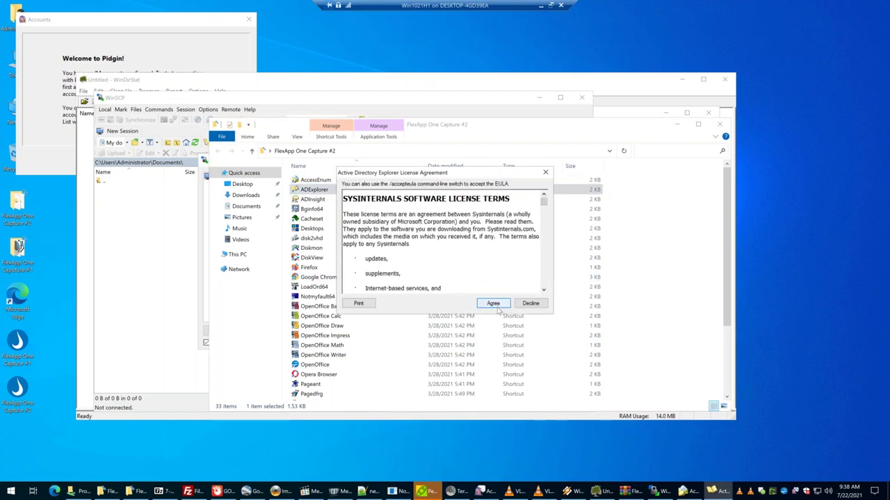
{"action": "left_click", "coordinate": [494, 306]}
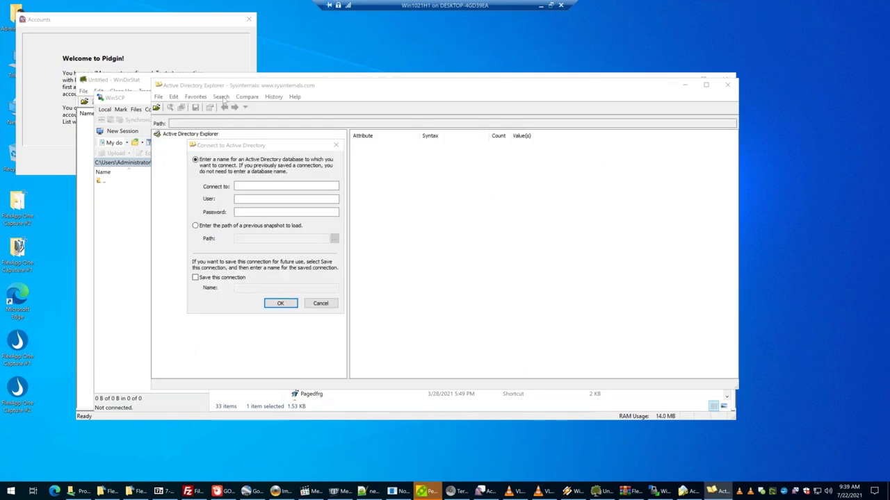
{"action": "left_click", "coordinate": [320, 305]}
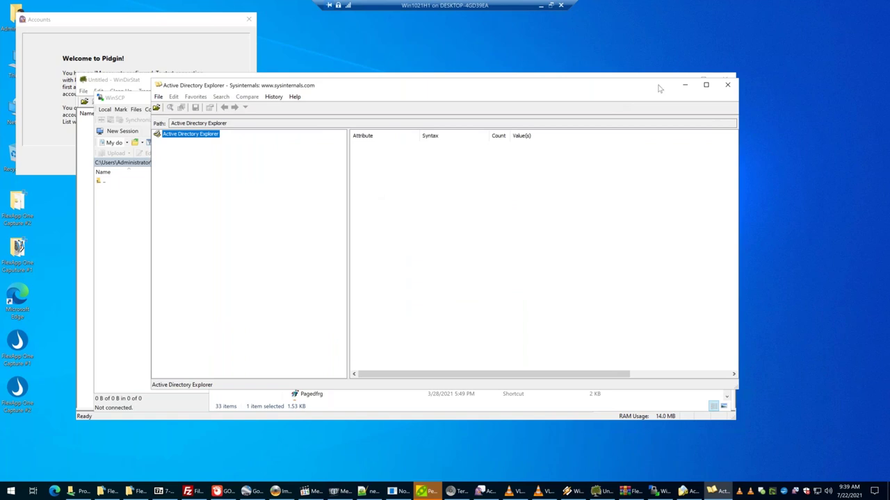
{"action": "left_click", "coordinate": [685, 85]}
Run BGInfo to draw system information onto the desktop wallpaper.
{"action": "double_click", "coordinate": [310, 209]}
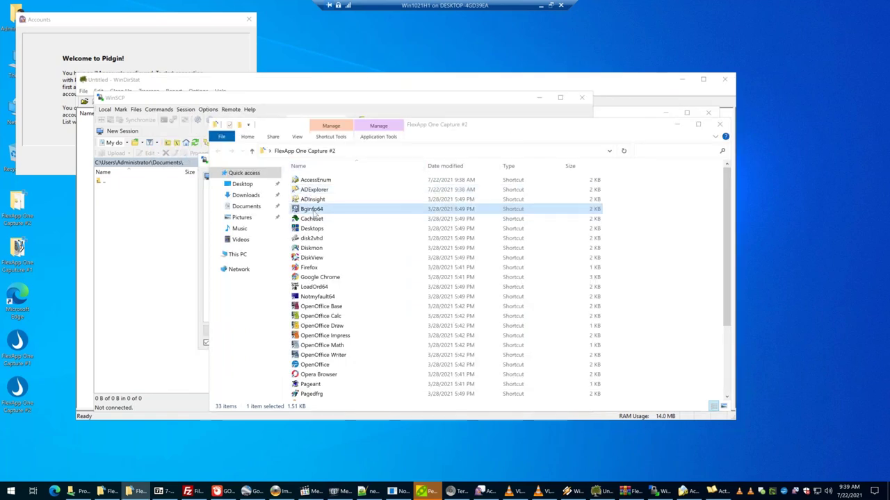
{"action": "left_click", "coordinate": [493, 301]}
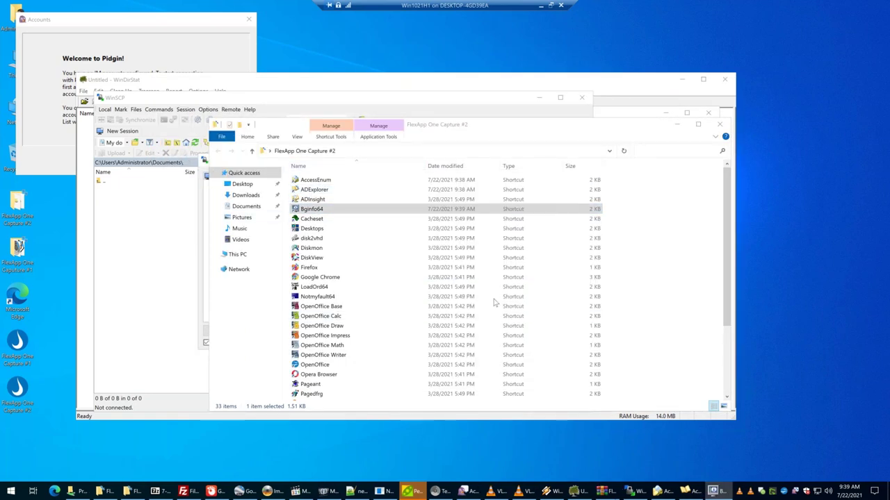
{"action": "left_click", "coordinate": [518, 322]}
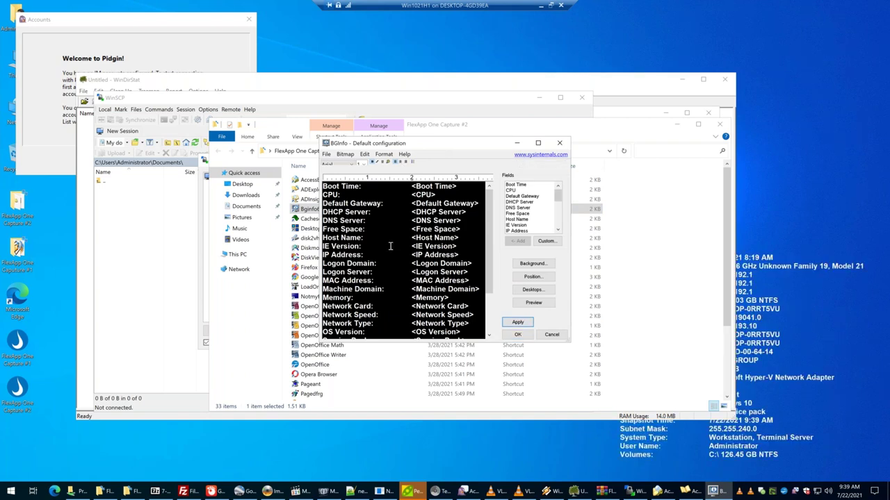
{"action": "key", "text": "Escape"}
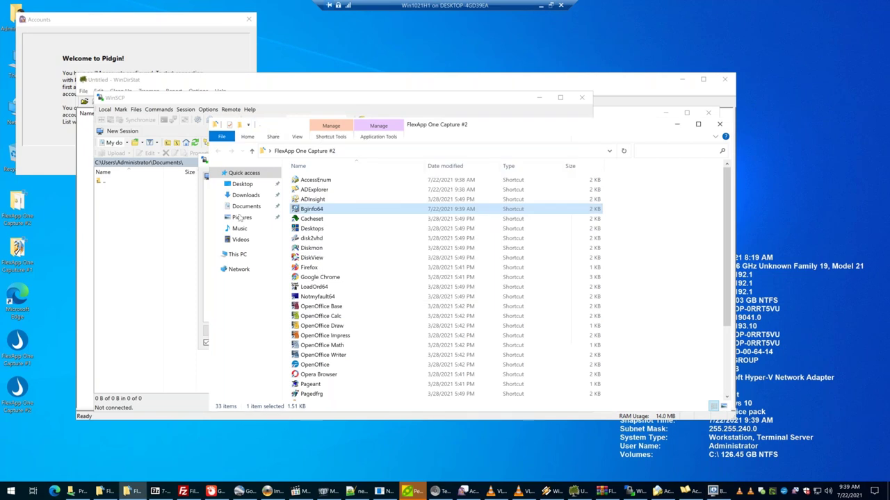
Launch Google Chrome and load microsoft.com.
{"action": "key", "text": "g"}
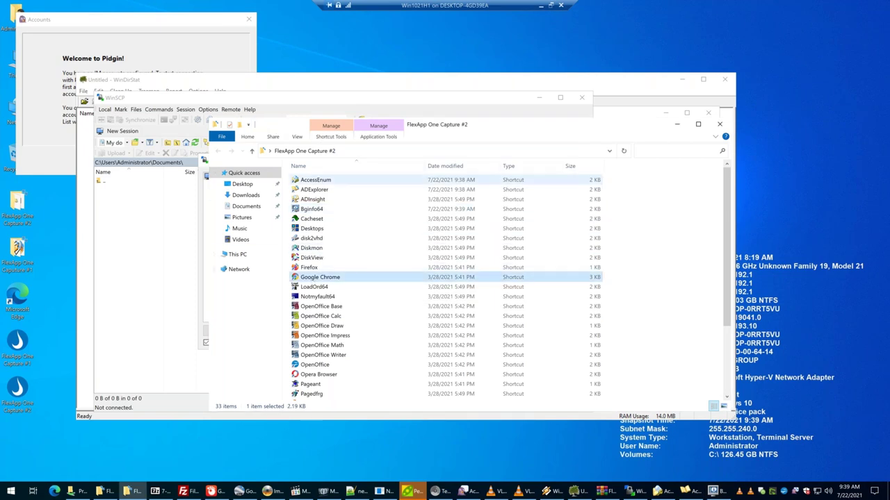
{"action": "key", "text": "Return"}
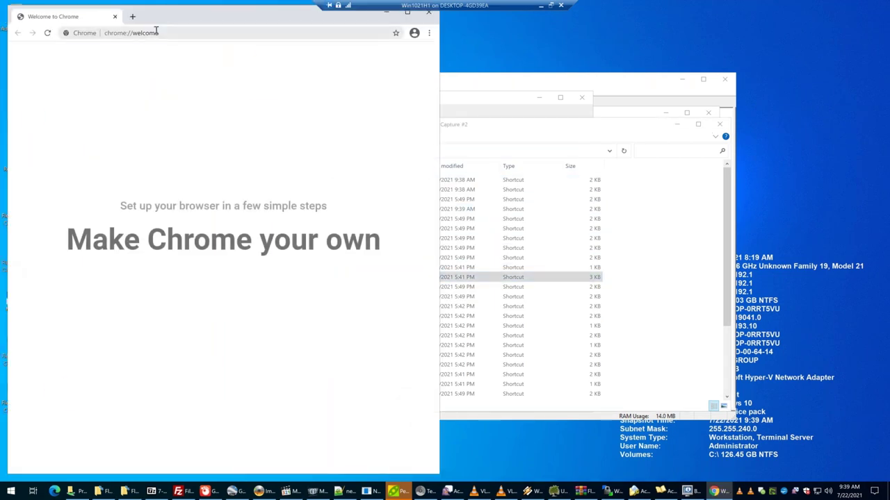
{"action": "left_click", "coordinate": [156, 32]}
{"action": "type", "text": "mic"}
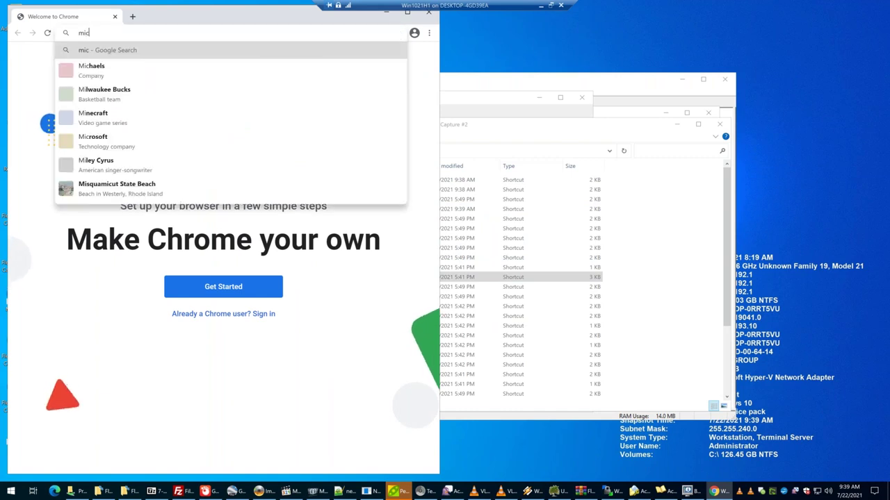
{"action": "type", "text": "rosoft.com"}
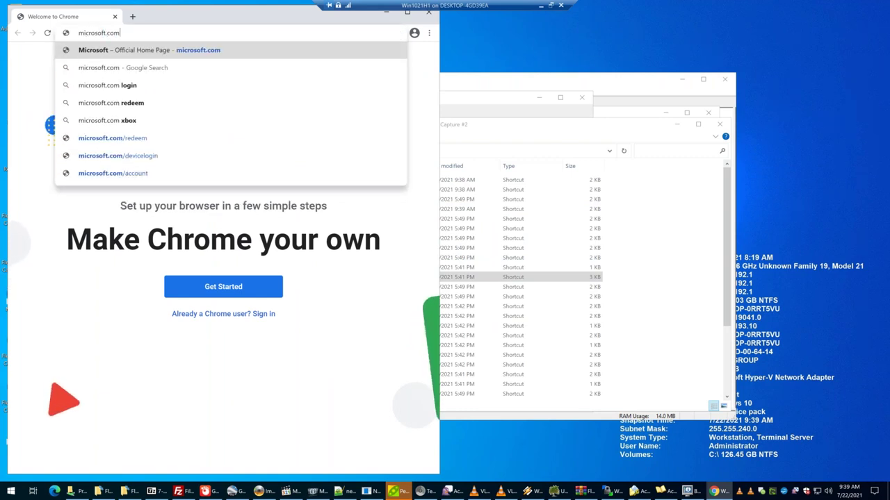
{"action": "key", "text": "Return"}
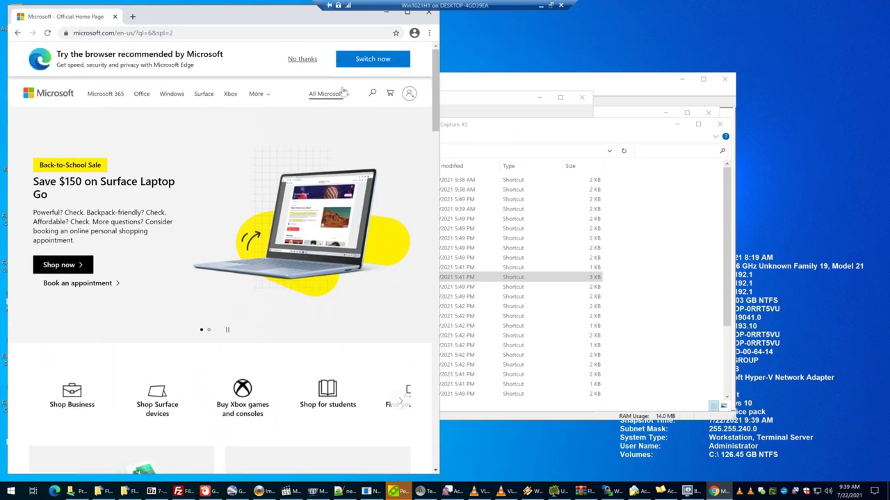
Launch OpenOffice and complete its welcome and registration wizard.
{"action": "left_click", "coordinate": [498, 129]}
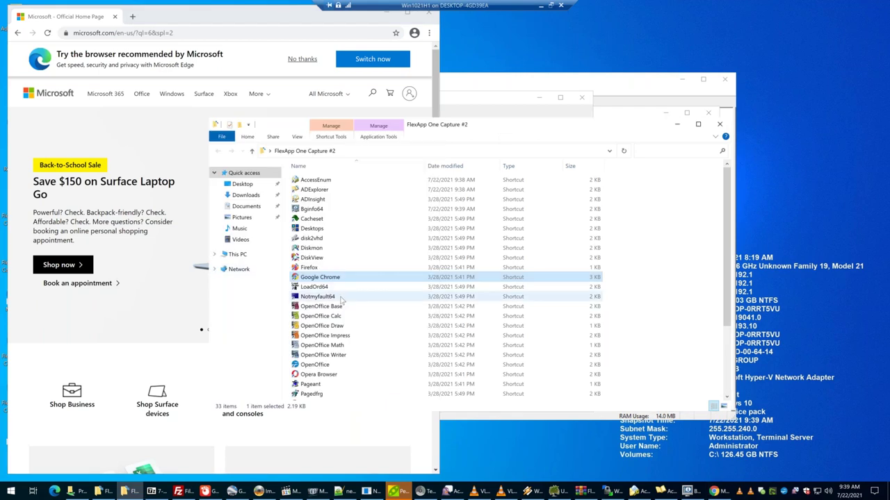
{"action": "double_click", "coordinate": [327, 316]}
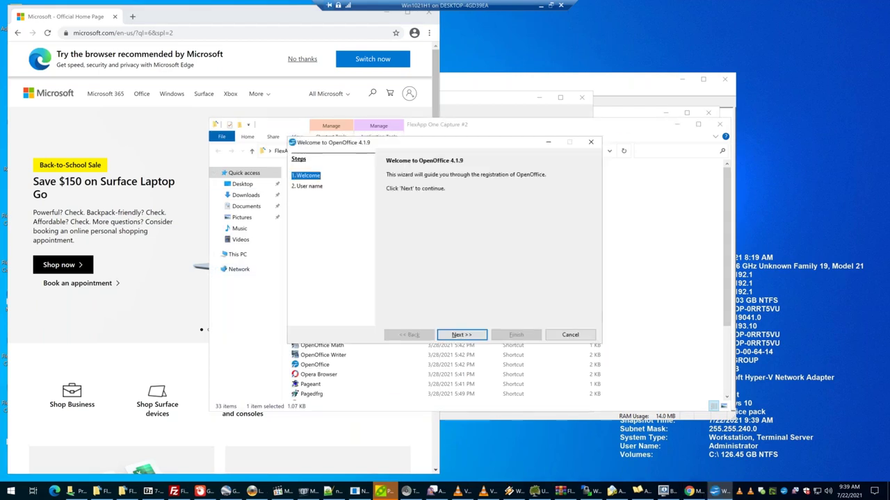
{"action": "key", "text": "Return"}
{"action": "key", "text": "Return"}
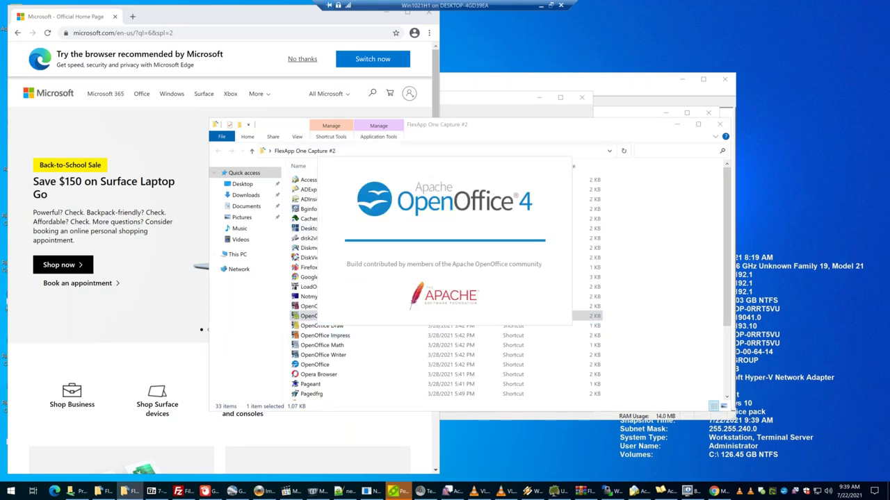
{"action": "left_click", "coordinate": [323, 354]}
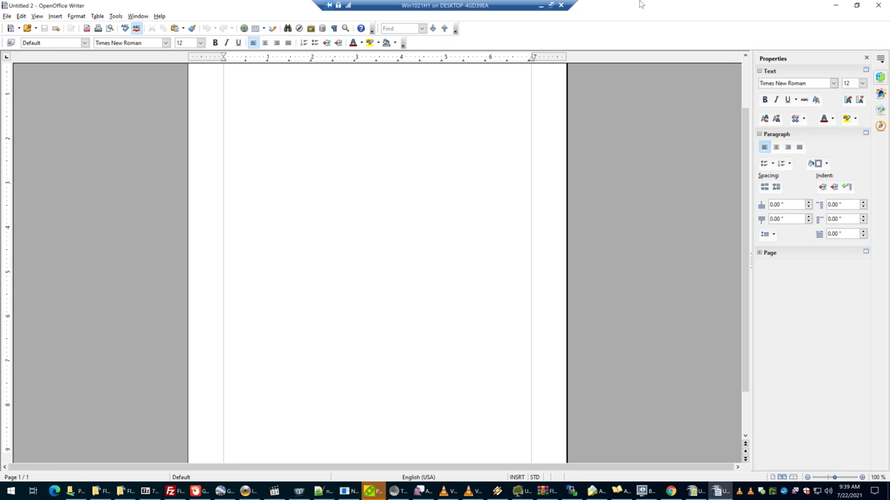
{"action": "left_click", "coordinate": [550, 5]}
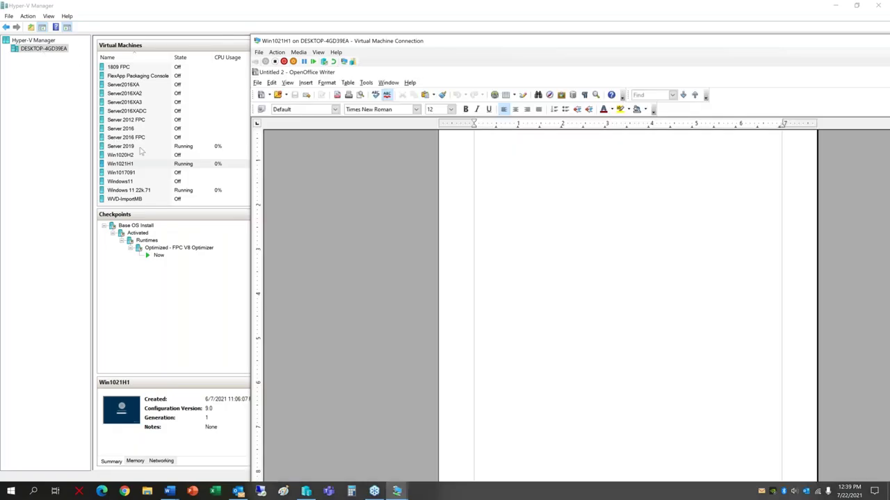
{"action": "left_click", "coordinate": [879, 36]}
{"action": "right_click", "coordinate": [132, 147]}
{"action": "left_click", "coordinate": [157, 154]}
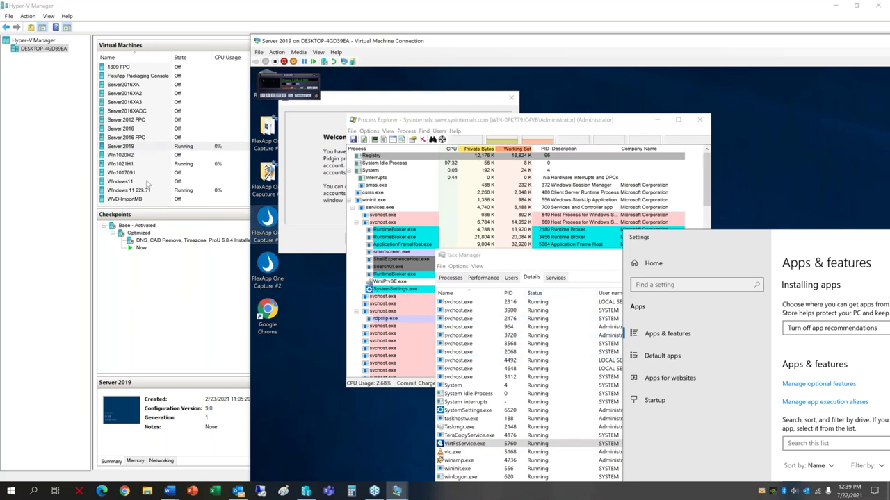
{"action": "left_click", "coordinate": [130, 162]}
{"action": "right_click", "coordinate": [130, 164]}
{"action": "left_click", "coordinate": [143, 170]}
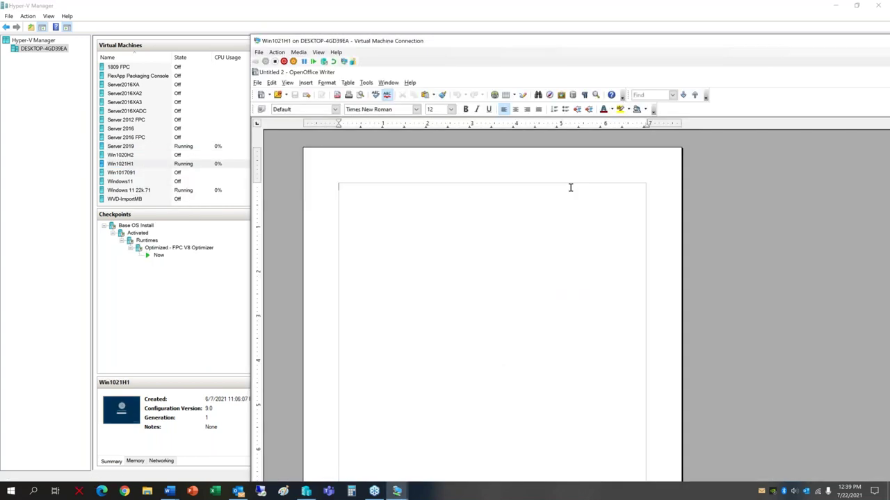
{"action": "left_click", "coordinate": [317, 52]}
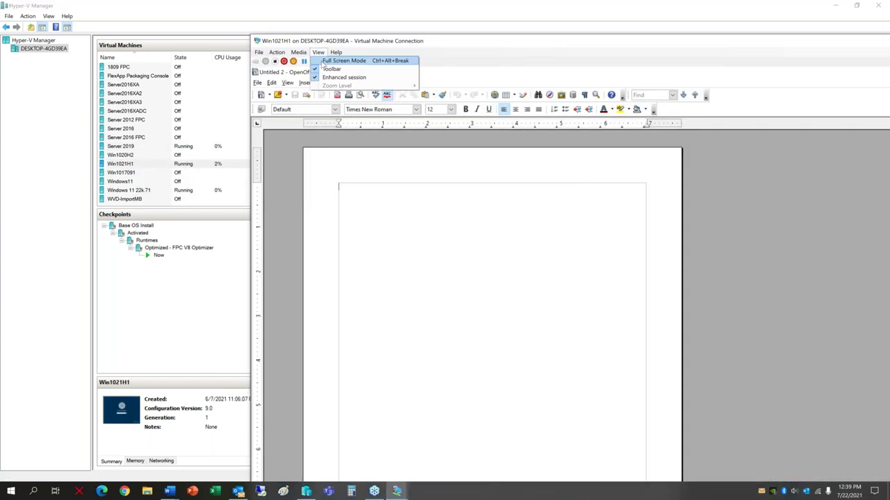
{"action": "left_click", "coordinate": [334, 62]}
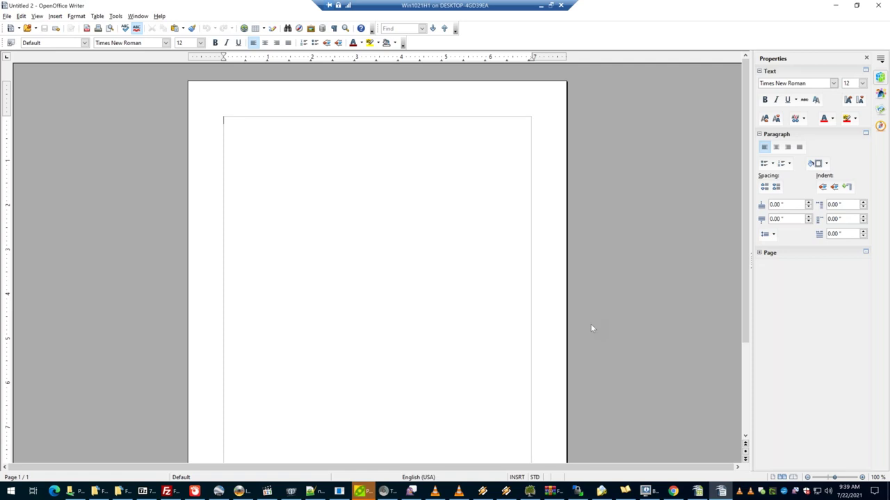
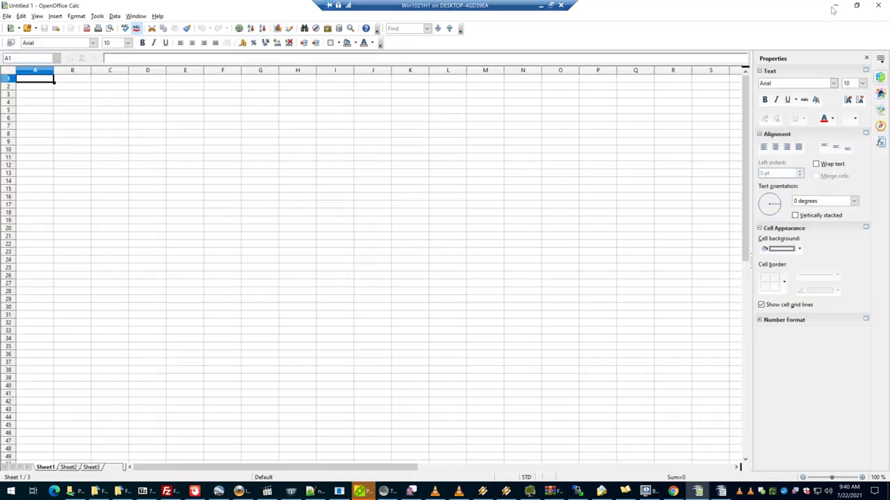
Minimize Writer and Calc, leave the Win1021H1 session, and select Windows 11 22k.71 in Hyper-V Manager.
{"action": "left_click", "coordinate": [835, 5]}
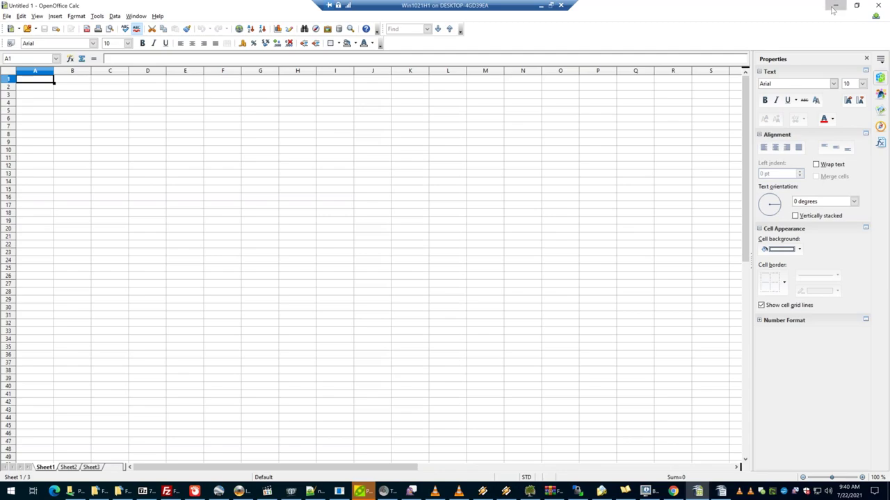
{"action": "left_click", "coordinate": [835, 6]}
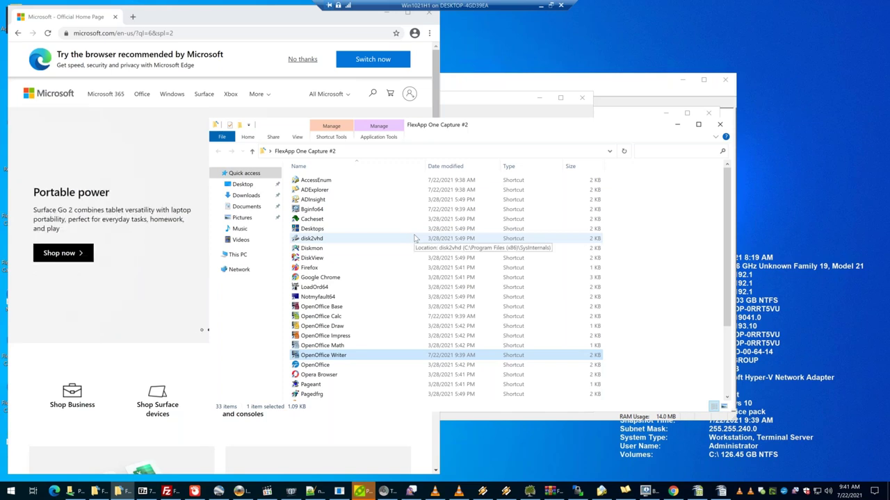
{"action": "left_click", "coordinate": [541, 6]}
{"action": "left_click", "coordinate": [132, 190]}
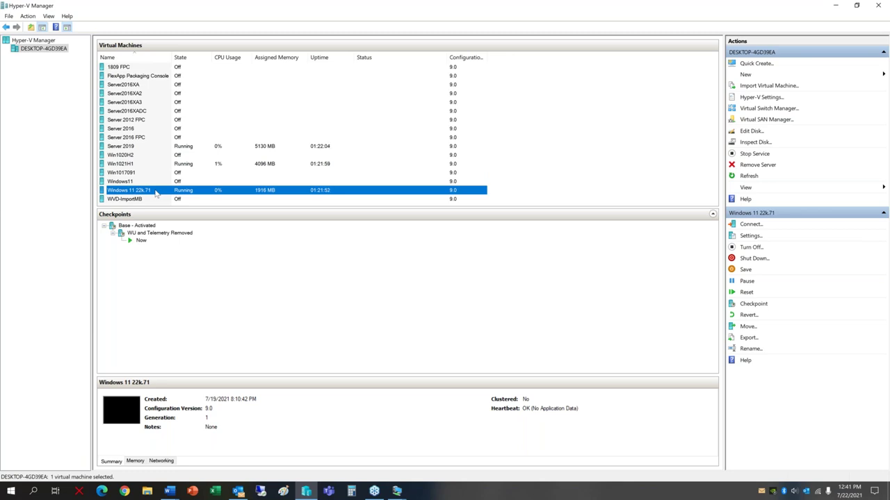
Connect to Windows 11 22k.71 with a full-screen display, then close the badly sized connection.
{"action": "right_click", "coordinate": [156, 195]}
{"action": "left_click", "coordinate": [176, 199]}
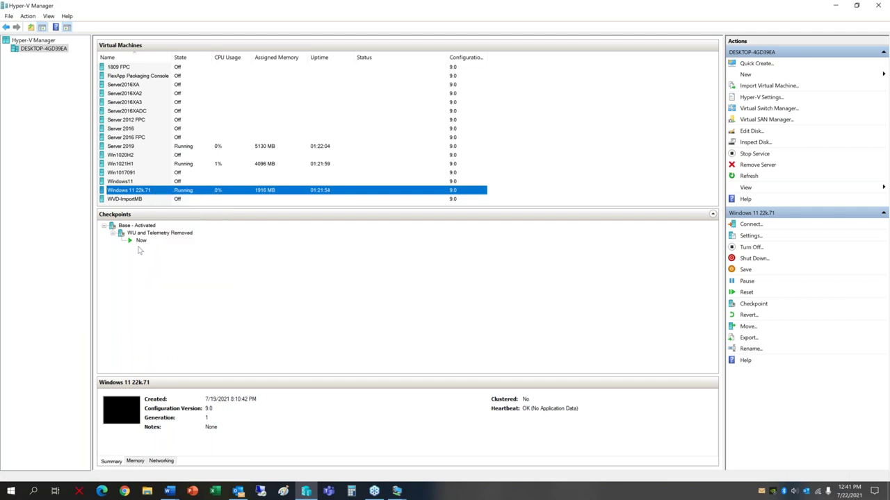
{"action": "left_click_drag", "start_coordinate": [379, 145], "coordinate": [462, 146]}
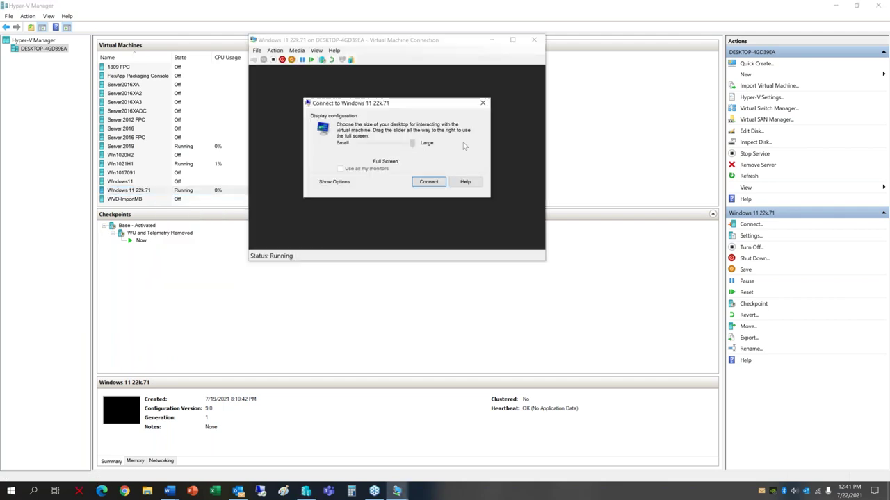
{"action": "left_click", "coordinate": [428, 182]}
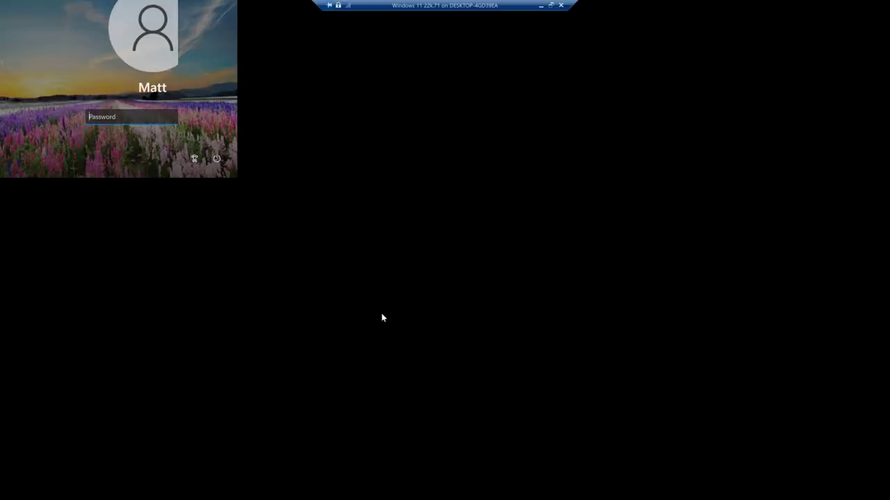
{"action": "left_click", "coordinate": [561, 5]}
Reconnect to Windows 11 22k.71 with the display slider set to Full Screen.
{"action": "right_click", "coordinate": [153, 192]}
{"action": "left_click", "coordinate": [172, 197]}
{"action": "left_click_drag", "start_coordinate": [379, 143], "coordinate": [438, 152]}
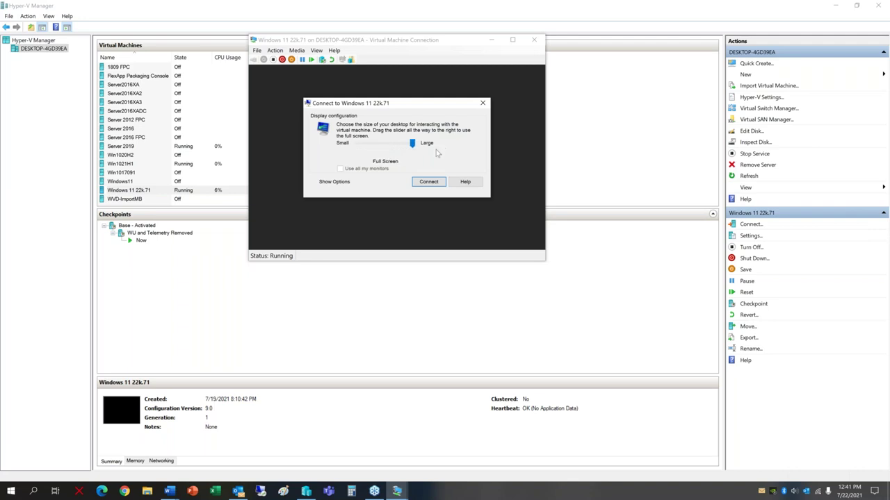
{"action": "left_click", "coordinate": [429, 181]}
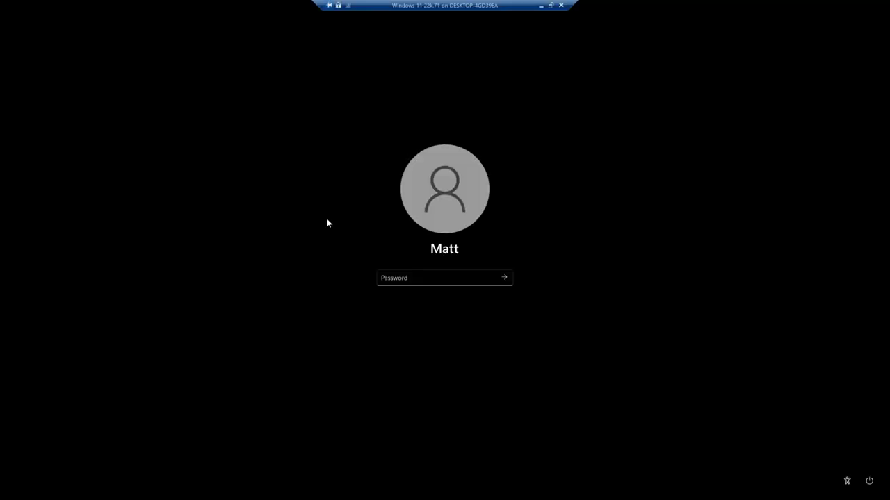
Sign in to the Windows 11 desktop with the account password.
{"action": "type", "text": "password"}
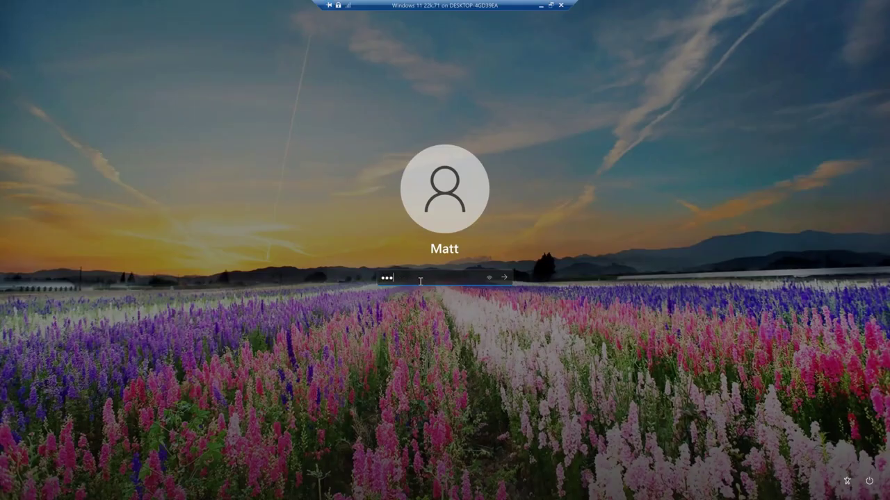
{"action": "key", "text": "BackSpace"}
{"action": "key", "text": "BackSpace"}
{"action": "key", "text": "BackSpace"}
{"action": "key", "text": "BackSpace"}
{"action": "key", "text": "BackSpace"}
{"action": "key", "text": "BackSpace"}
{"action": "key", "text": "BackSpace"}
{"action": "key", "text": "BackSpace"}
{"action": "type", "text": "password"}
{"action": "key", "text": "Return"}
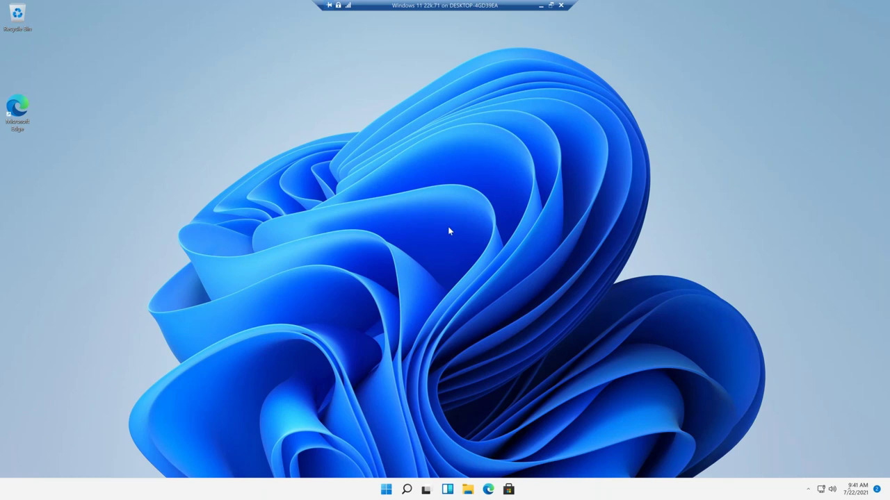
Browse the Start menu's All apps list, then close it without launching anything.
{"action": "left_click", "coordinate": [386, 490]}
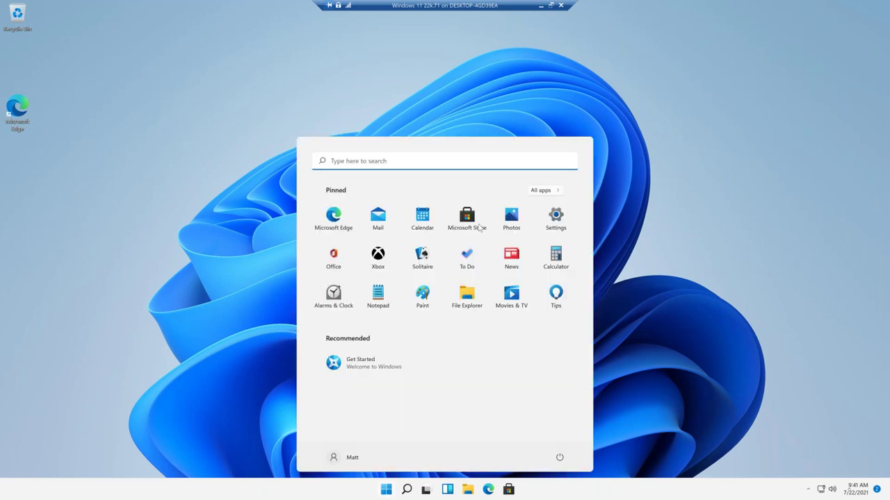
{"action": "left_click", "coordinate": [544, 190]}
{"action": "scroll", "coordinate": [477, 234], "scroll_direction": "down", "scroll_amount": 5}
{"action": "scroll", "coordinate": [477, 236], "scroll_direction": "down", "scroll_amount": 6}
{"action": "scroll", "coordinate": [476, 236], "scroll_direction": "up", "scroll_amount": 3}
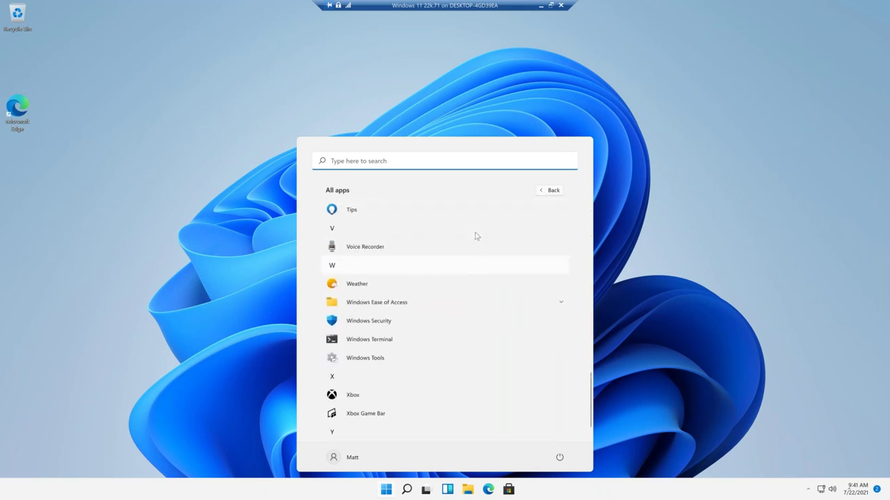
{"action": "scroll", "coordinate": [477, 236], "scroll_direction": "up", "scroll_amount": 7}
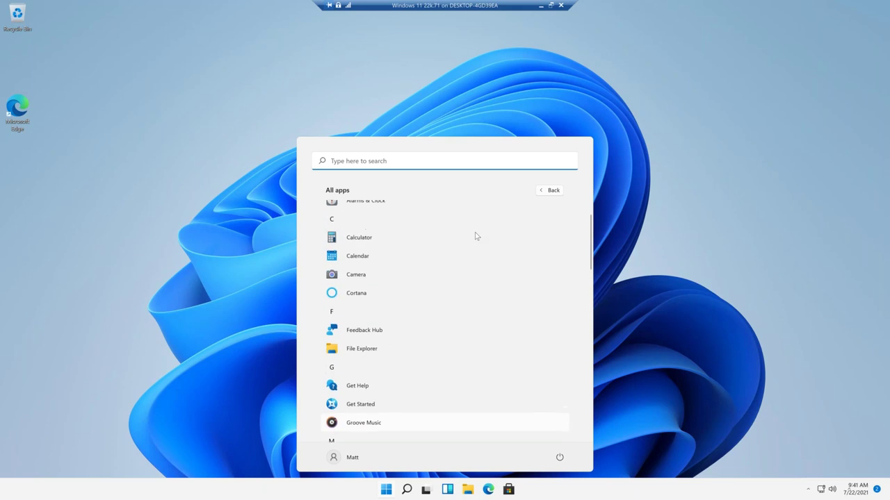
{"action": "left_click", "coordinate": [640, 224]}
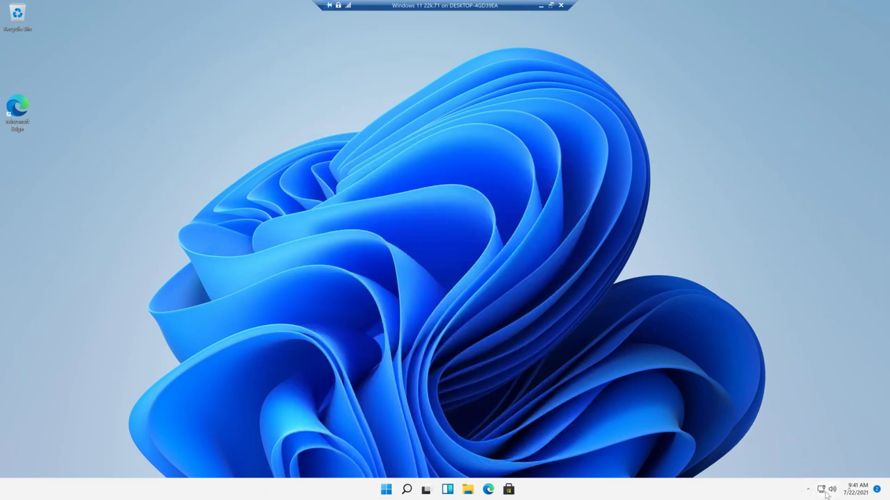
Open the \\192.168.0.22 network path from the Run dialog.
{"action": "right_click", "coordinate": [385, 491]}
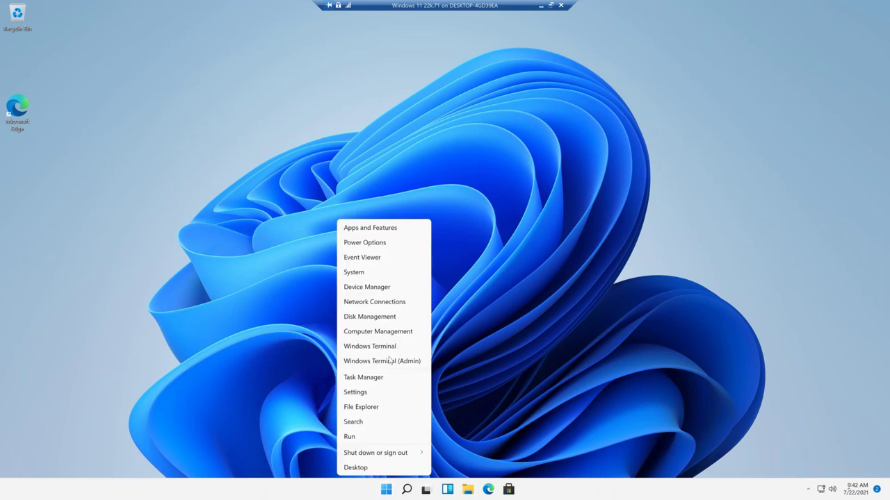
{"action": "left_click", "coordinate": [374, 438]}
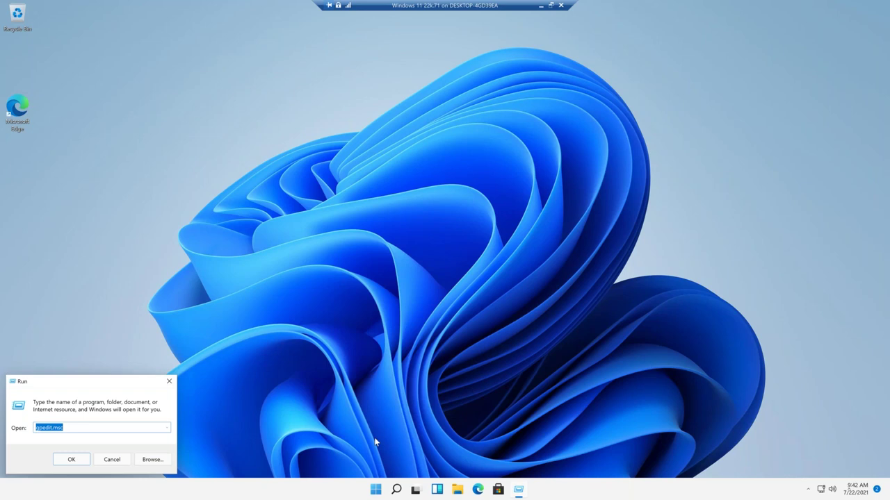
{"action": "type", "text": "\\1"}
{"action": "key", "text": "Down"}
{"action": "key", "text": "Down"}
{"action": "key", "text": "Return"}
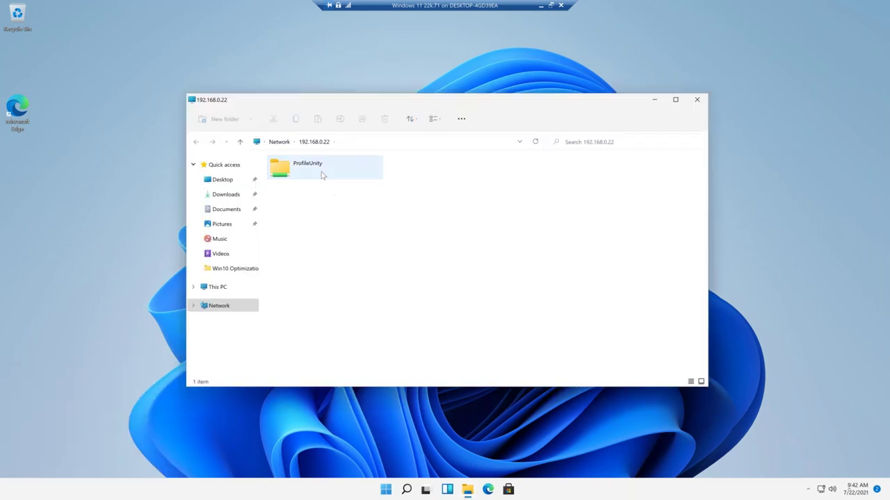
Copy FlexApp One Capture #1 and #2 from the ProfileUnity folder to the desktop.
{"action": "double_click", "coordinate": [321, 173]}
{"action": "scroll", "coordinate": [346, 255], "scroll_direction": "down", "scroll_amount": 3}
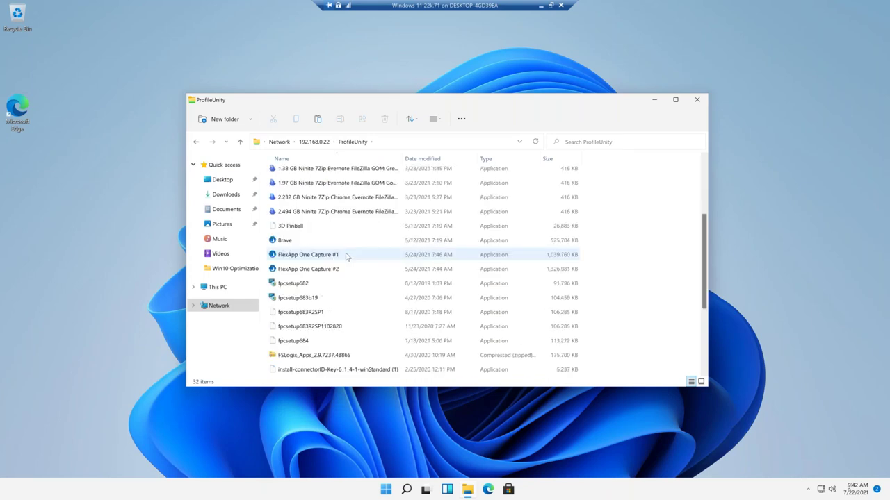
{"action": "left_click", "coordinate": [315, 254]}
{"action": "left_click", "coordinate": [376, 269], "text": "shift"}
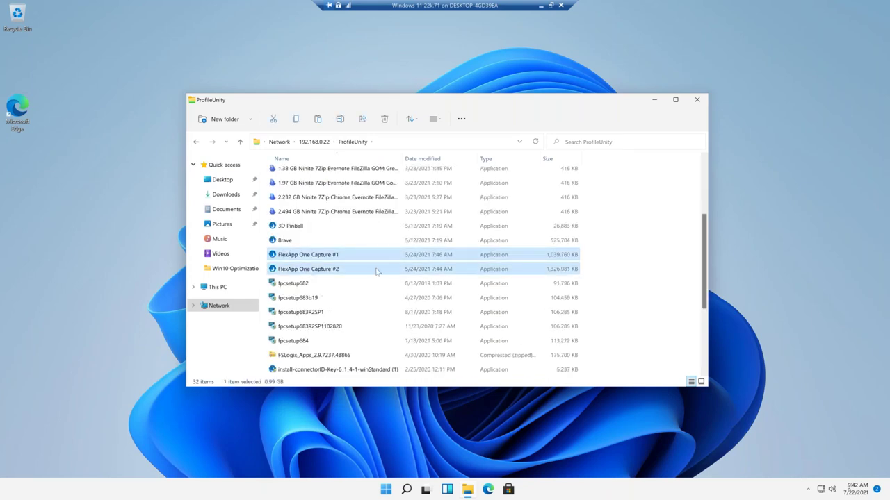
{"action": "left_click", "coordinate": [95, 219]}
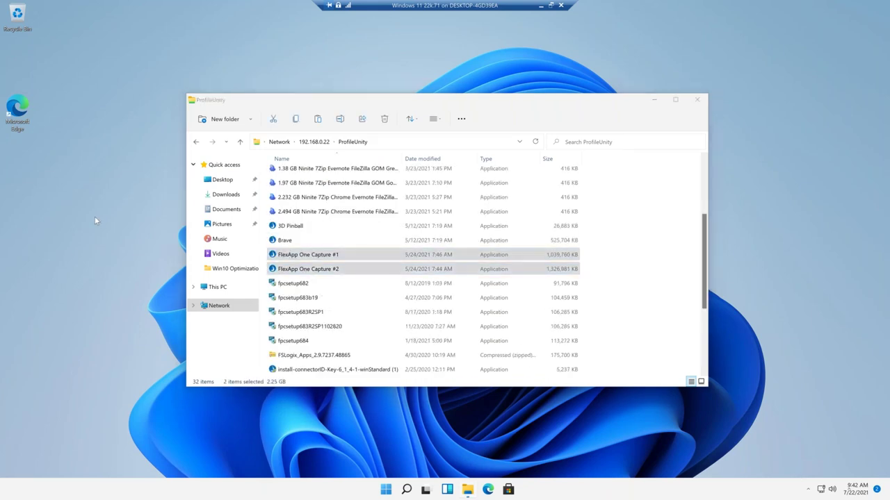
{"action": "key", "text": "ctrl+v"}
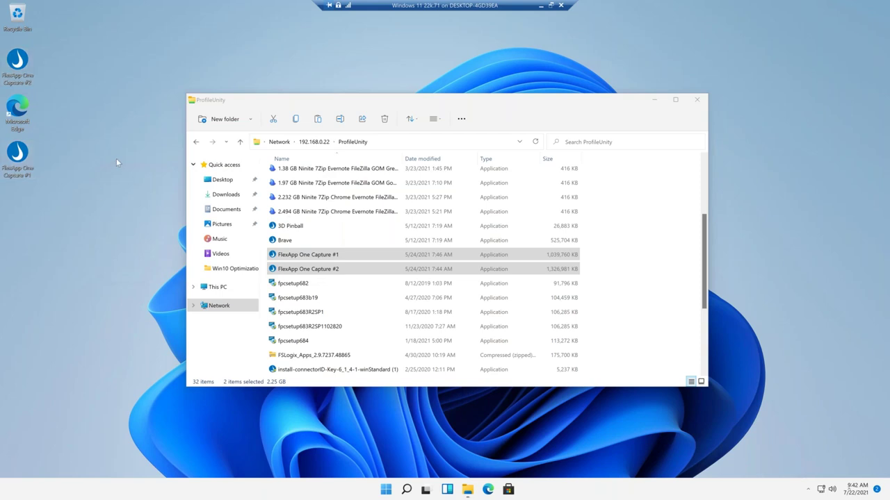
Run FlexApp One Capture #1 and select the #2 package on the desktop.
{"action": "left_click", "coordinate": [16, 158]}
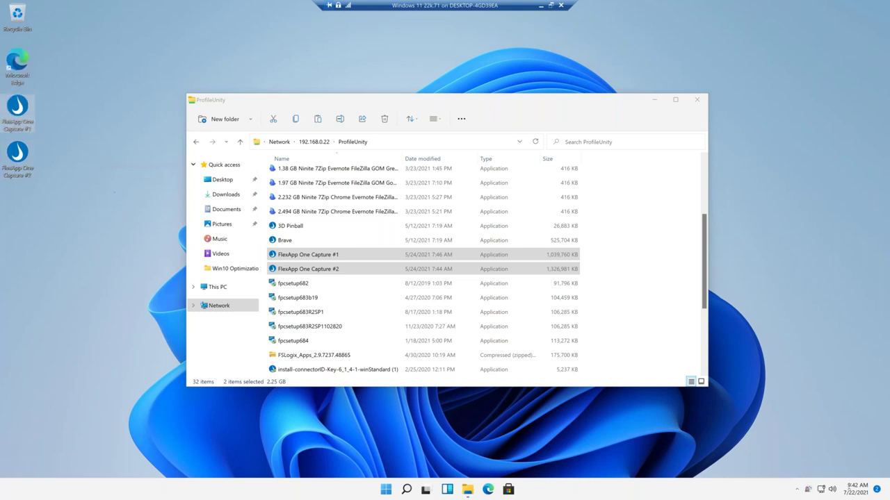
{"action": "left_click", "coordinate": [655, 100]}
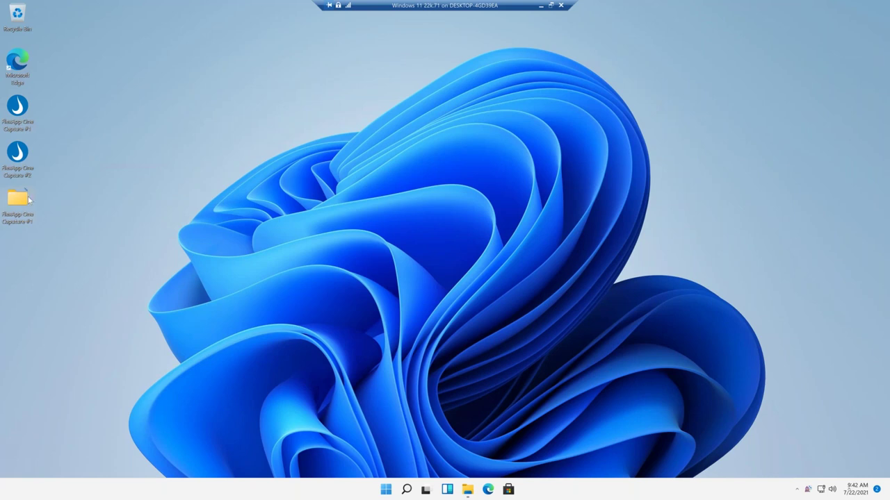
{"action": "left_click_drag", "start_coordinate": [107, 110], "coordinate": [12, 157]}
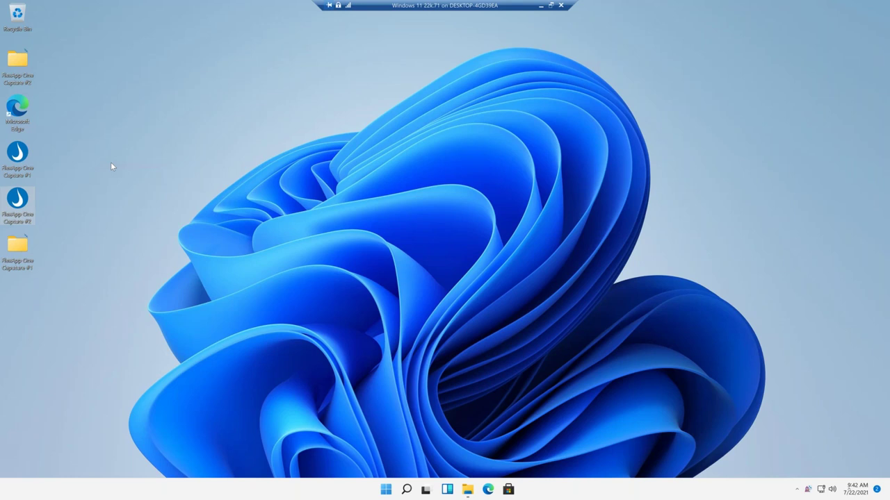
Launch 7-Zip File Manager and FileZilla from Capture #1, minimizing each afterward.
{"action": "left_click", "coordinate": [15, 248]}
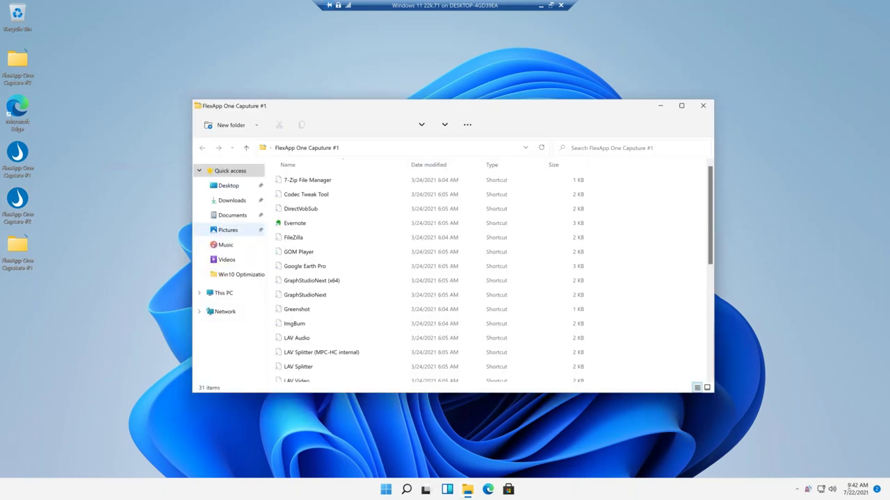
{"action": "double_click", "coordinate": [324, 181]}
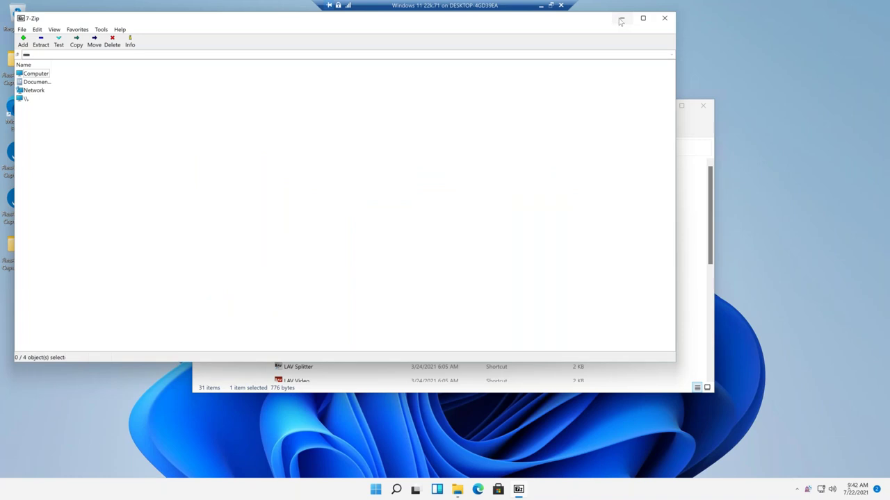
{"action": "left_click", "coordinate": [620, 21]}
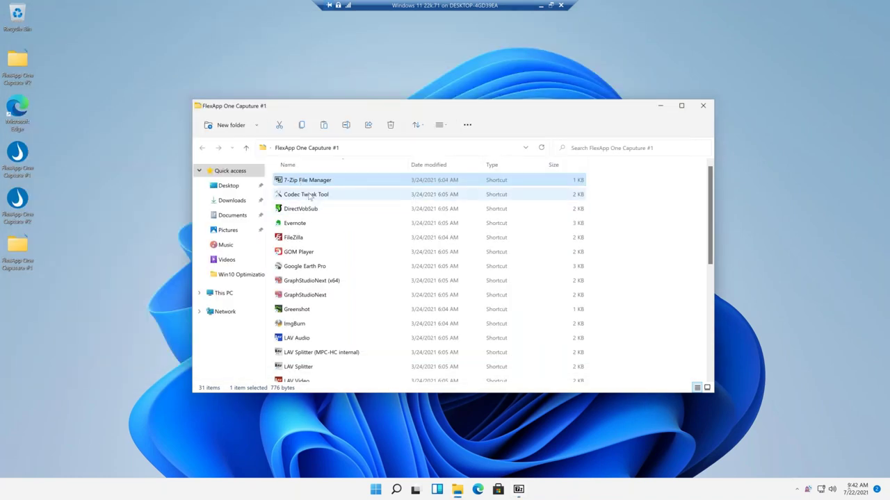
{"action": "double_click", "coordinate": [304, 238]}
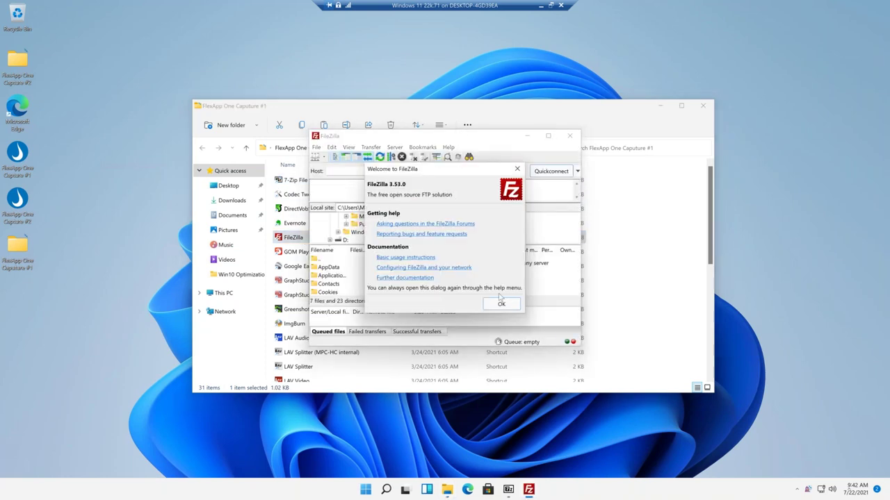
{"action": "left_click", "coordinate": [499, 302]}
{"action": "left_click", "coordinate": [527, 135]}
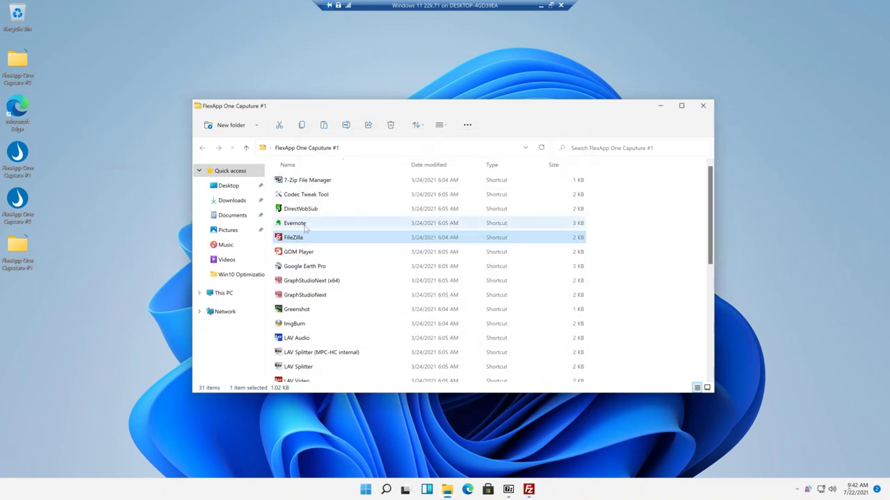
Launch Evernote, accept its licence terms, and minimize its window.
{"action": "key", "text": "Up"}
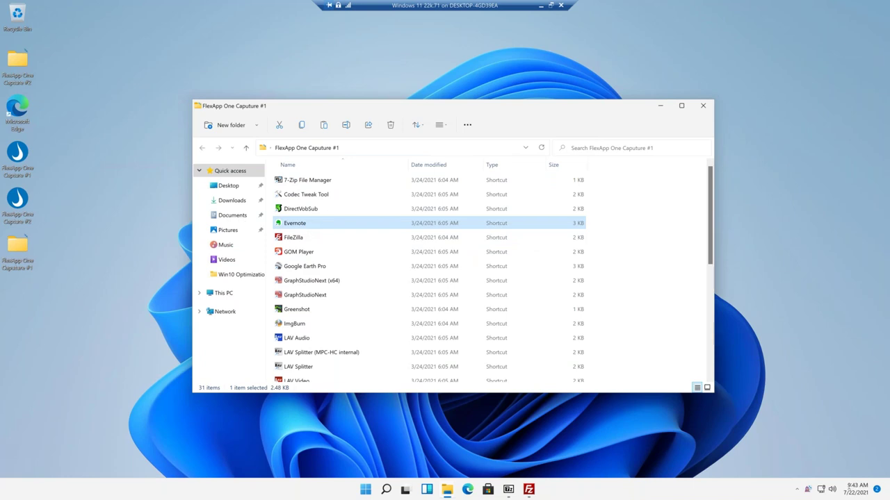
{"action": "key", "text": "Return"}
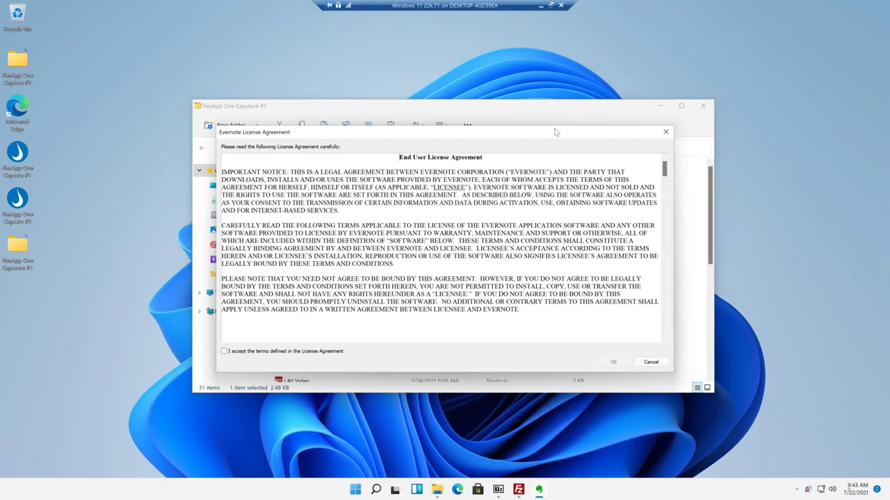
{"action": "left_click_drag", "start_coordinate": [555, 132], "coordinate": [470, 98]}
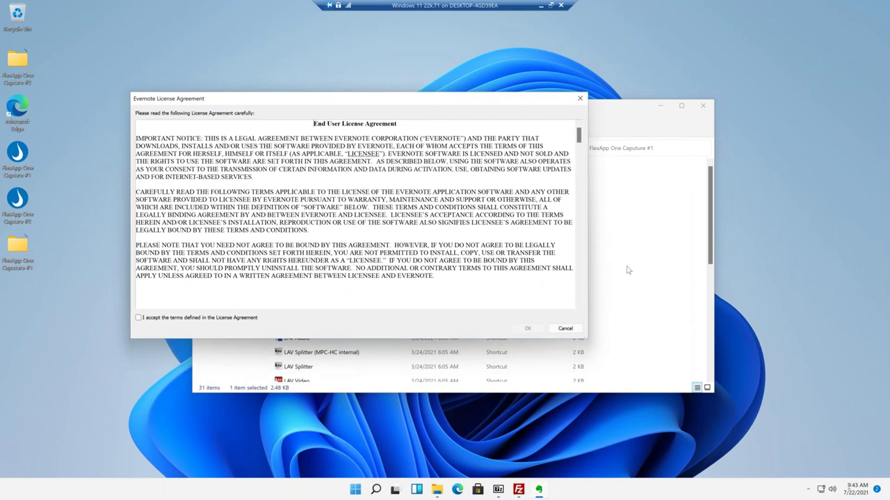
{"action": "left_click", "coordinate": [187, 318]}
{"action": "left_click", "coordinate": [527, 332]}
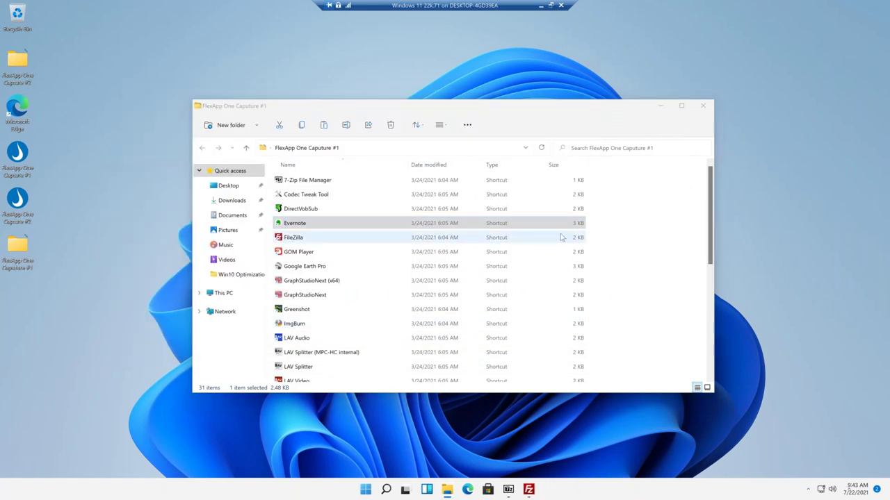
{"action": "left_click", "coordinate": [576, 133]}
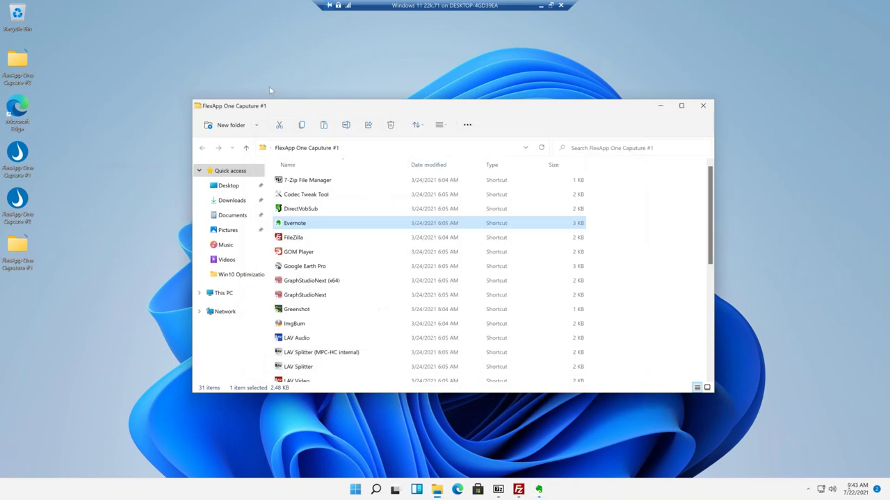
Launch Google Earth Pro, switch it to DirectX mode, relaunch, and close the start-up tips.
{"action": "double_click", "coordinate": [304, 267]}
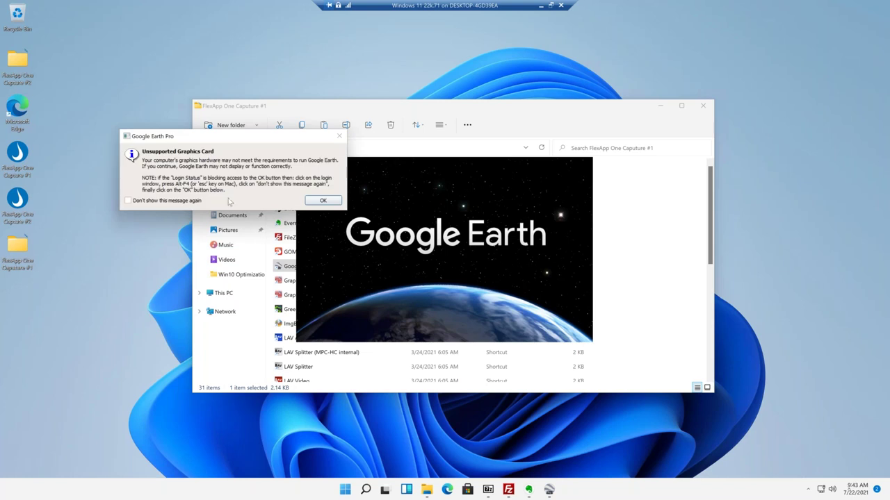
{"action": "left_click", "coordinate": [323, 201]}
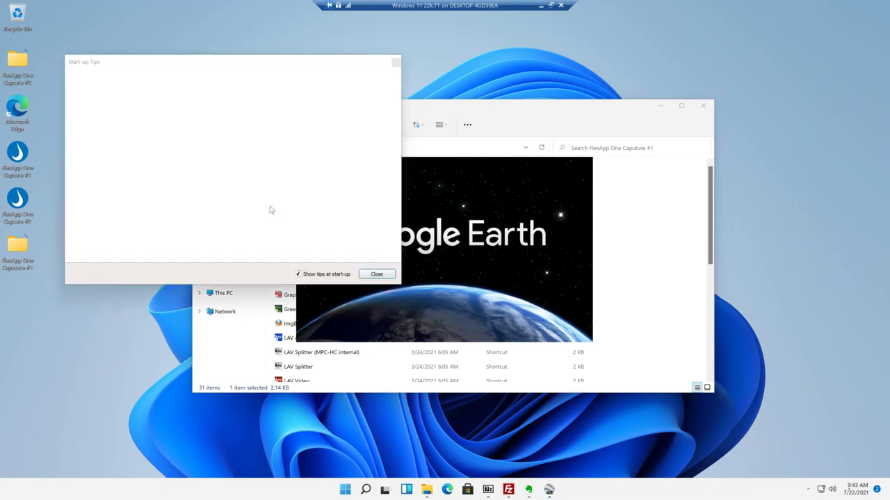
{"action": "left_click", "coordinate": [281, 207]}
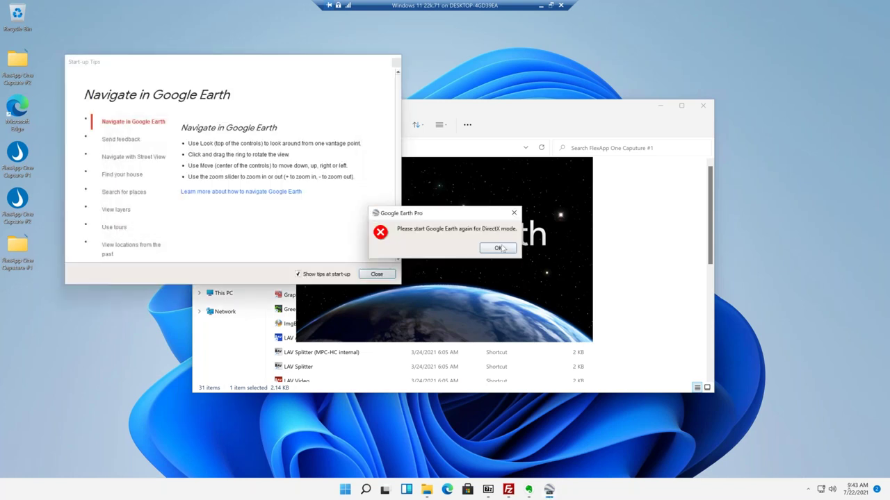
{"action": "left_click", "coordinate": [498, 248]}
{"action": "double_click", "coordinate": [308, 268]}
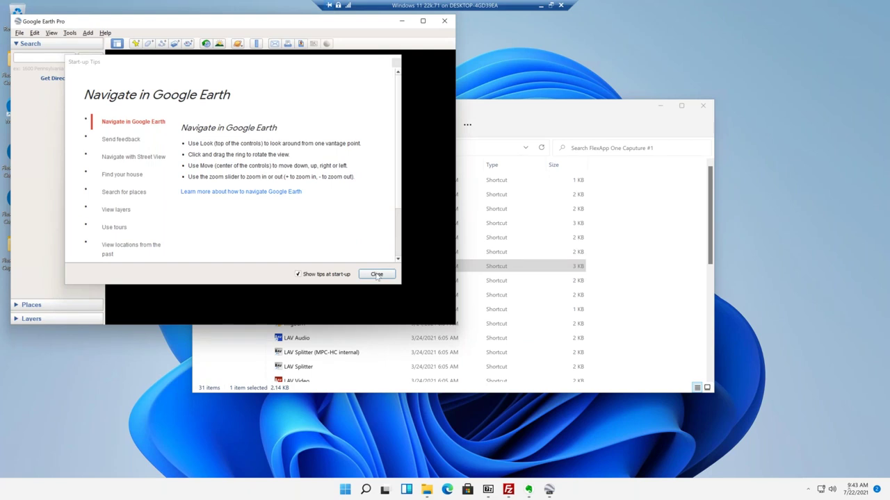
{"action": "left_click", "coordinate": [376, 274]}
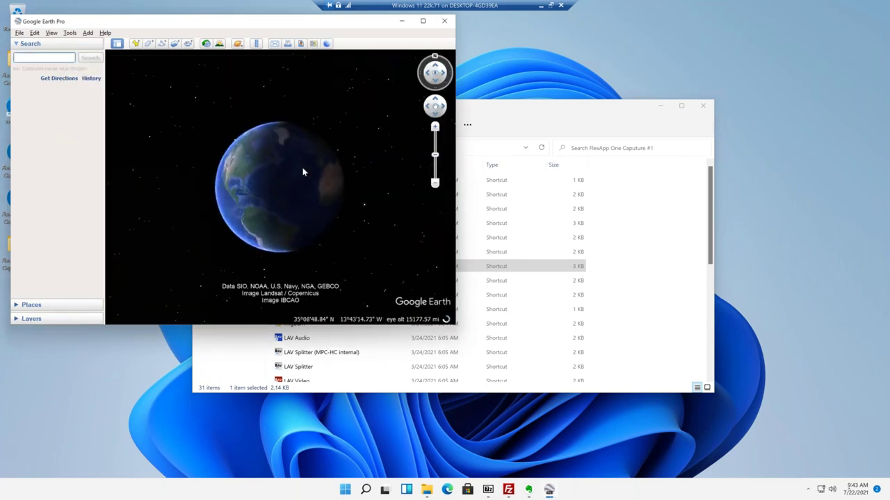
Start a flight simulator session from London Heathrow runway 27R.
{"action": "left_click", "coordinate": [70, 32]}
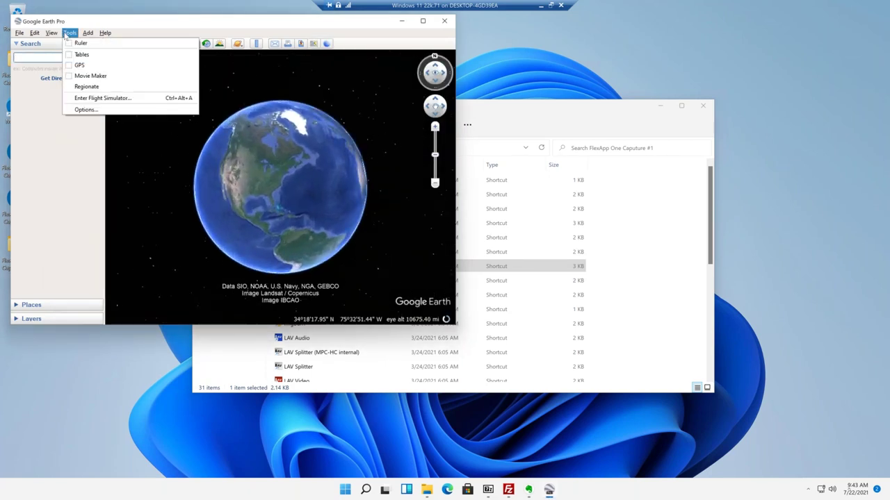
{"action": "left_click", "coordinate": [98, 98]}
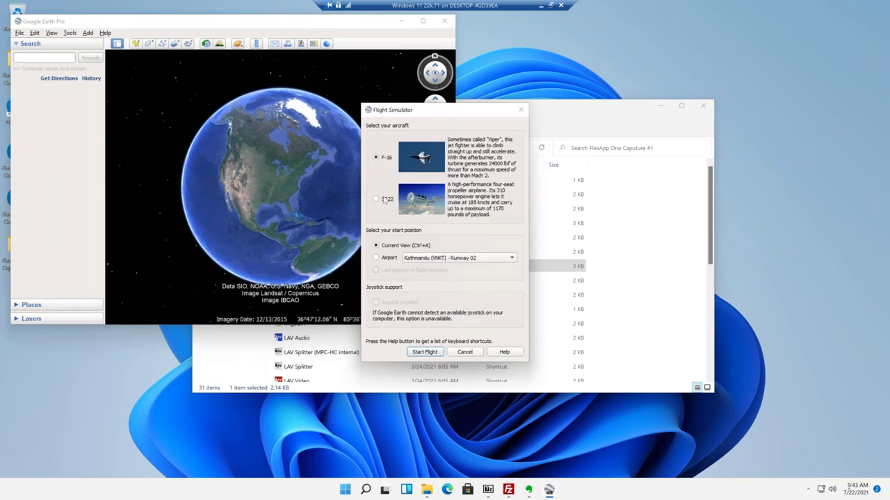
{"action": "left_click", "coordinate": [425, 258]}
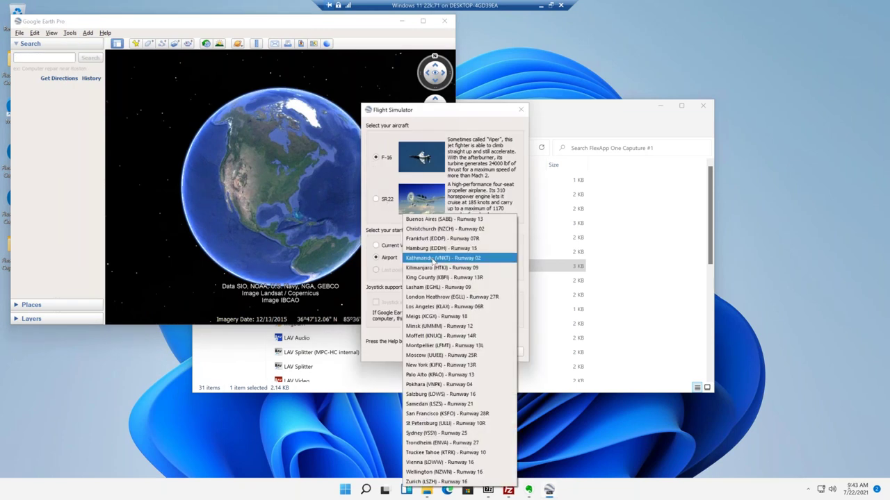
{"action": "left_click", "coordinate": [419, 298]}
{"action": "left_click", "coordinate": [426, 352]}
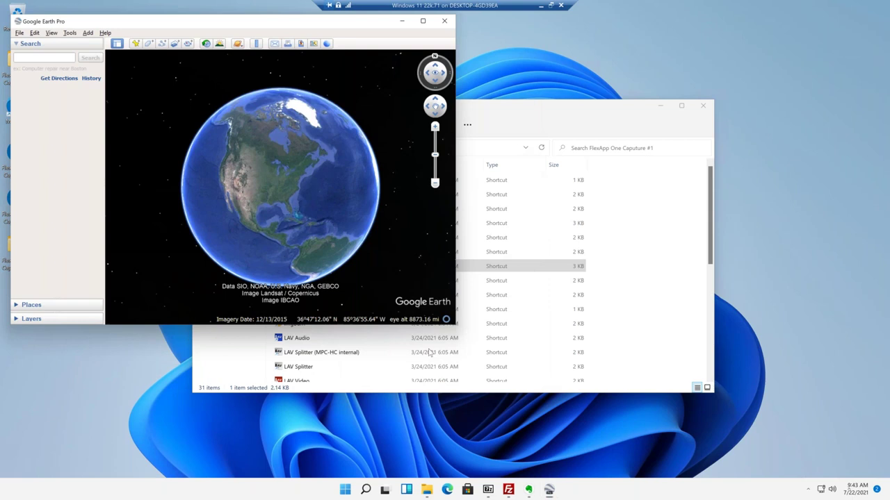
{"action": "left_click", "coordinate": [550, 113]}
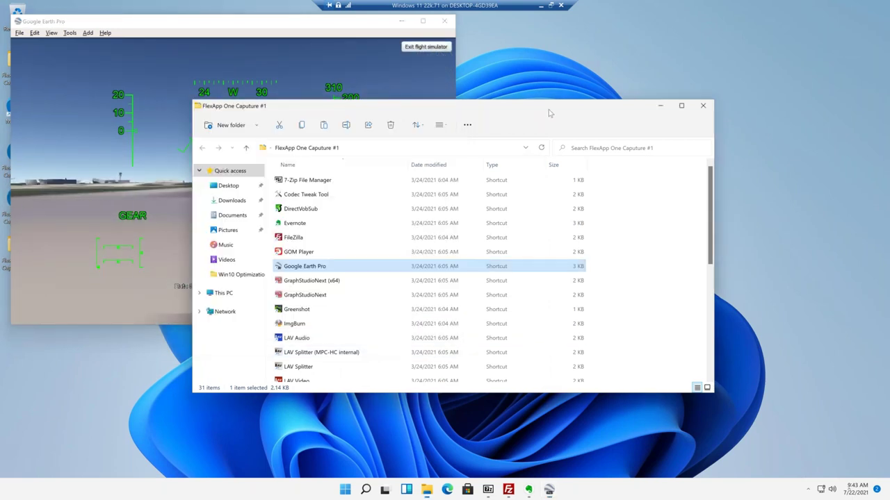
{"action": "left_click", "coordinate": [335, 312]}
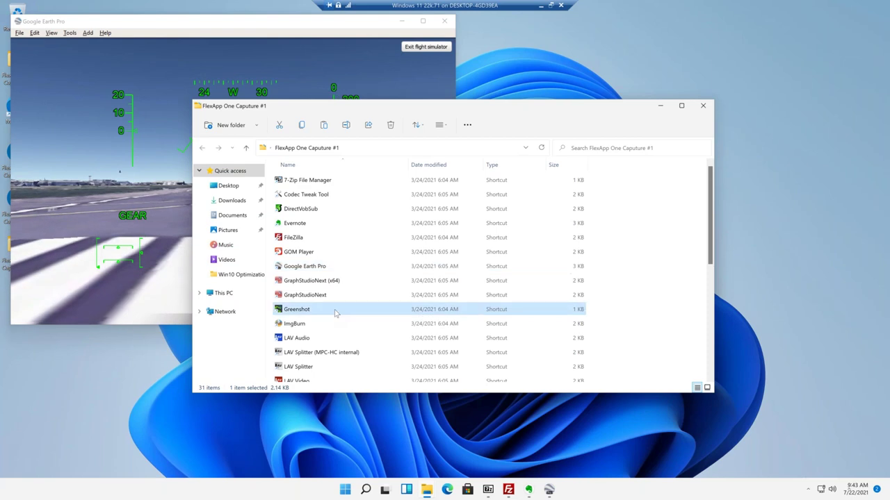
Run ImgBurn as administrator and place its log window under the main window.
{"action": "left_click", "coordinate": [335, 324]}
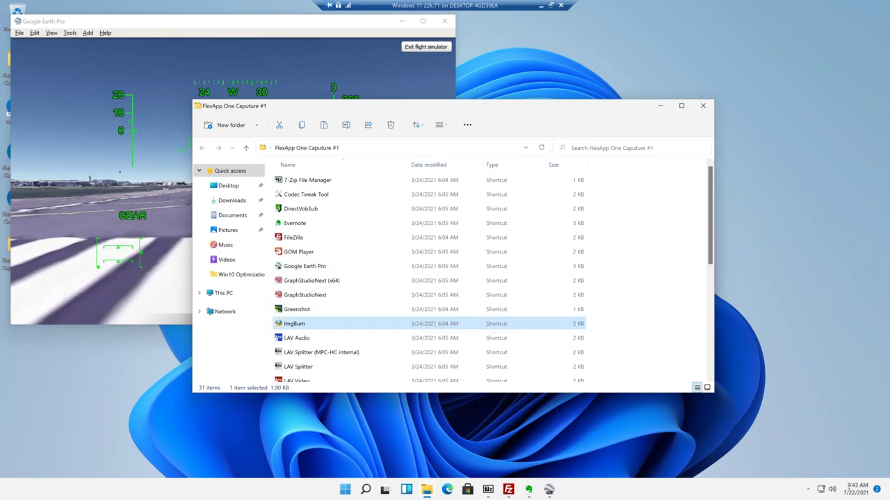
{"action": "right_click", "coordinate": [335, 324]}
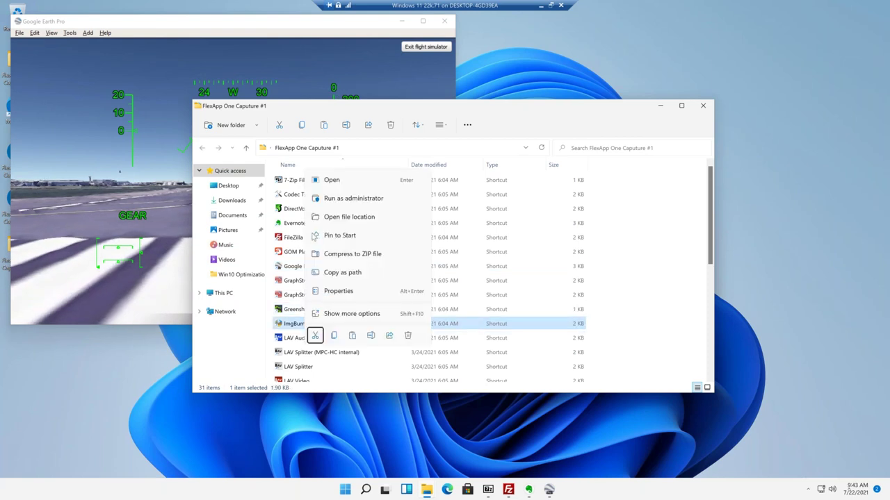
{"action": "left_click", "coordinate": [357, 201]}
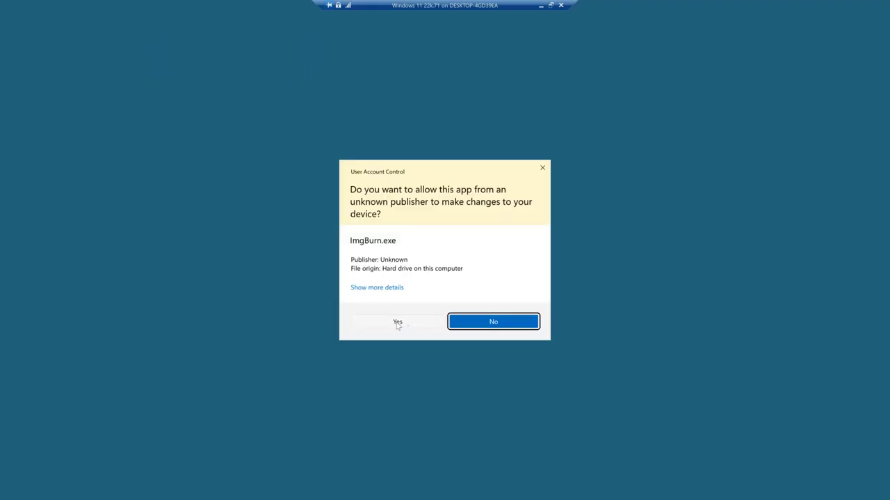
{"action": "left_click", "coordinate": [397, 323]}
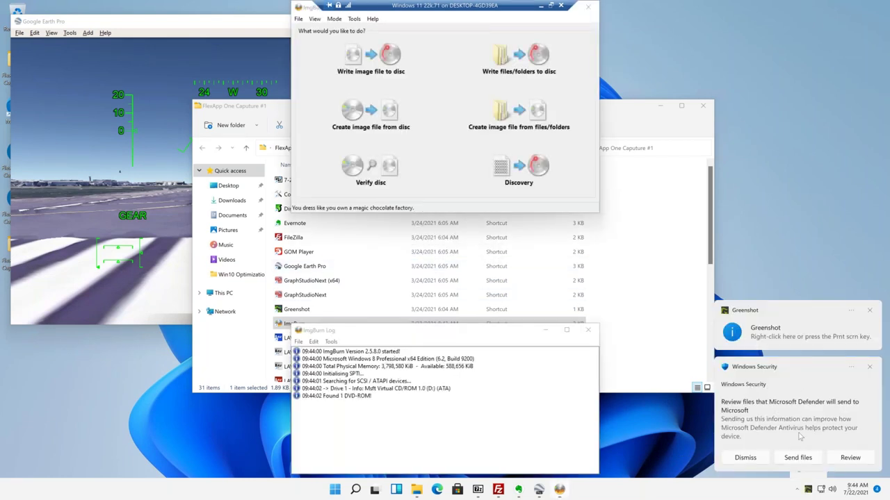
{"action": "left_click", "coordinate": [746, 458]}
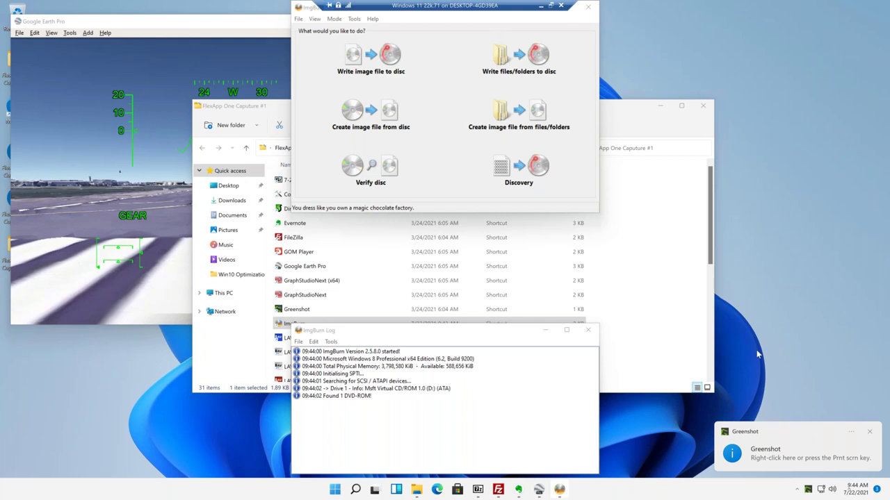
{"action": "left_click_drag", "start_coordinate": [496, 331], "coordinate": [496, 224]}
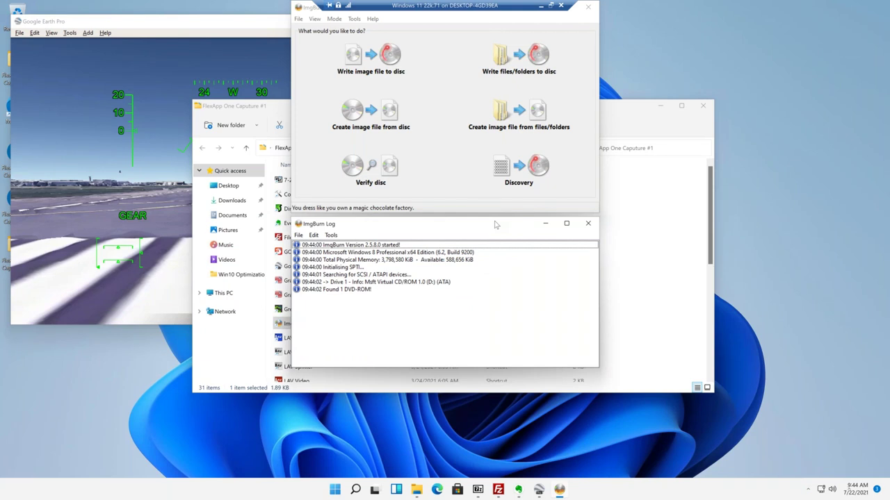
Take a Greenshot region screenshot of ImgBurn, closing the destination menu without saving.
{"action": "left_click", "coordinate": [807, 492]}
{"action": "left_click", "coordinate": [680, 455]}
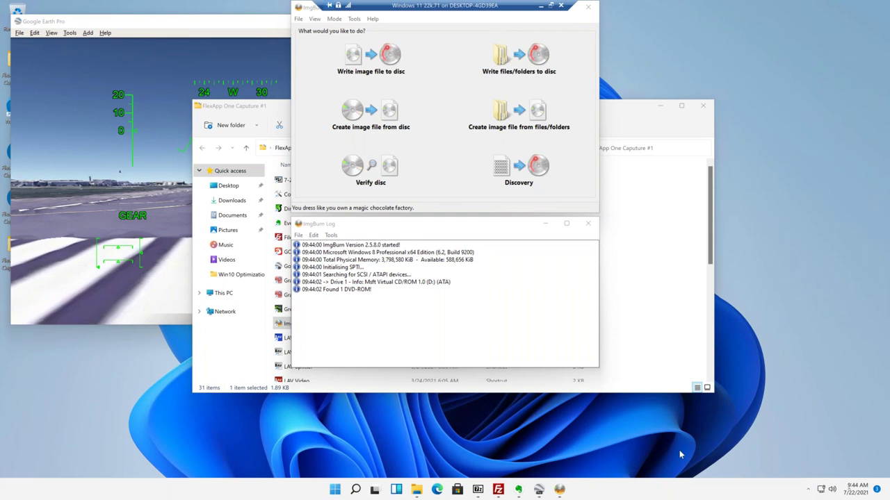
{"action": "key", "text": "Print"}
{"action": "left_click_drag", "start_coordinate": [733, 417], "coordinate": [200, 38]}
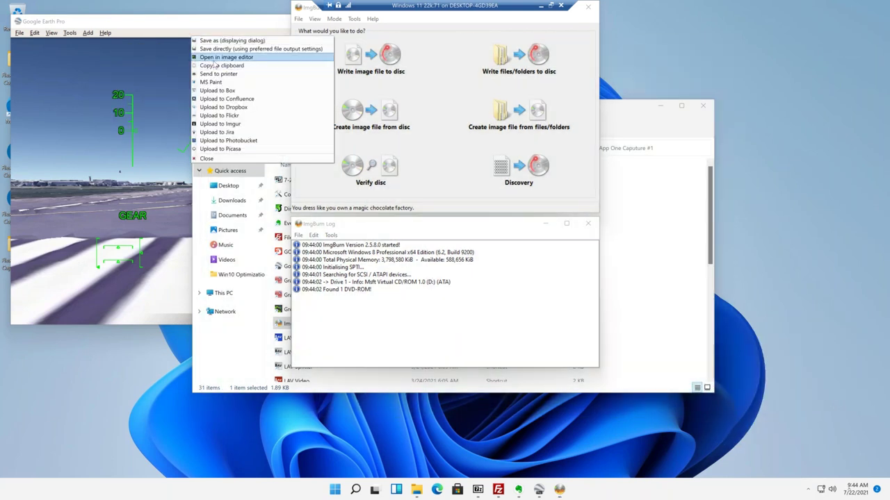
{"action": "left_click", "coordinate": [207, 159]}
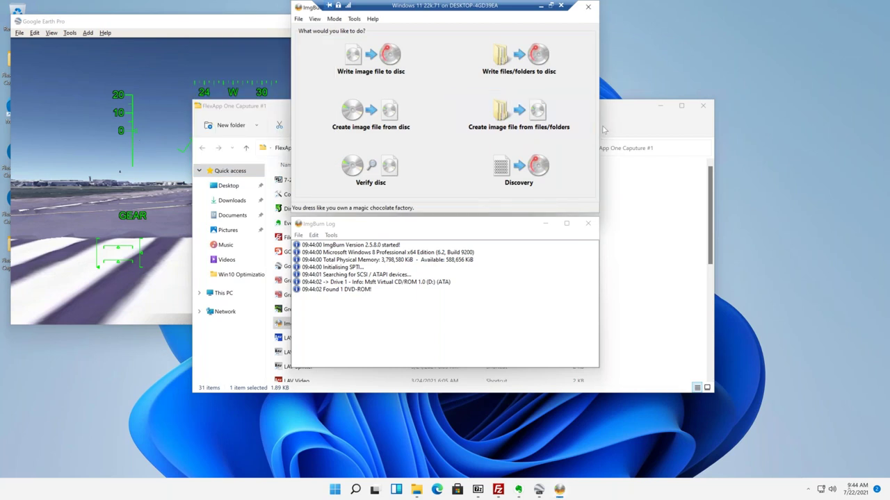
{"action": "left_click", "coordinate": [628, 113]}
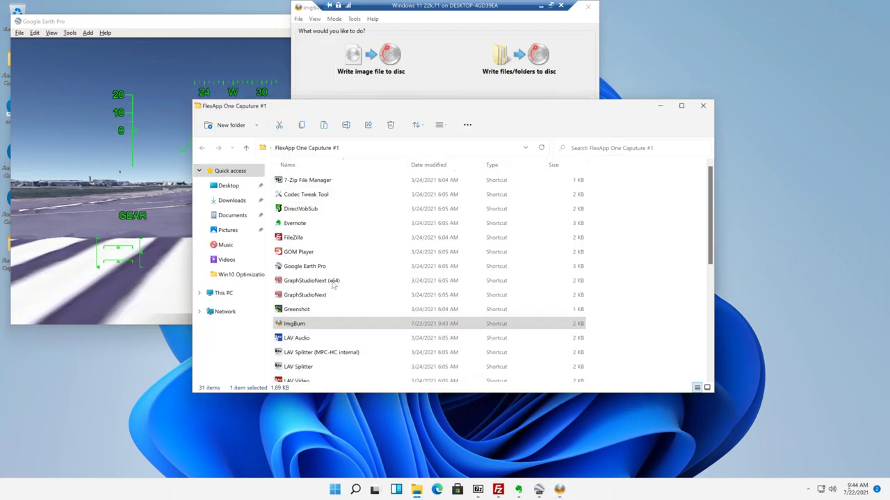
Launch Media Player Classic, MPC Video Renderer and Notepad++, declining the Notepad++ update.
{"action": "scroll", "coordinate": [333, 283], "scroll_direction": "down", "scroll_amount": 1}
{"action": "scroll", "coordinate": [332, 283], "scroll_direction": "down", "scroll_amount": 1}
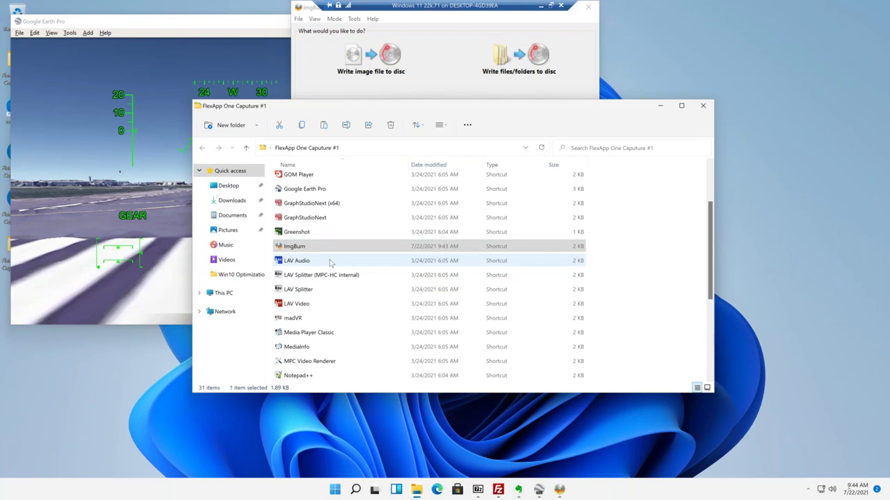
{"action": "scroll", "coordinate": [332, 261], "scroll_direction": "down", "scroll_amount": 2}
{"action": "left_click", "coordinate": [315, 249]}
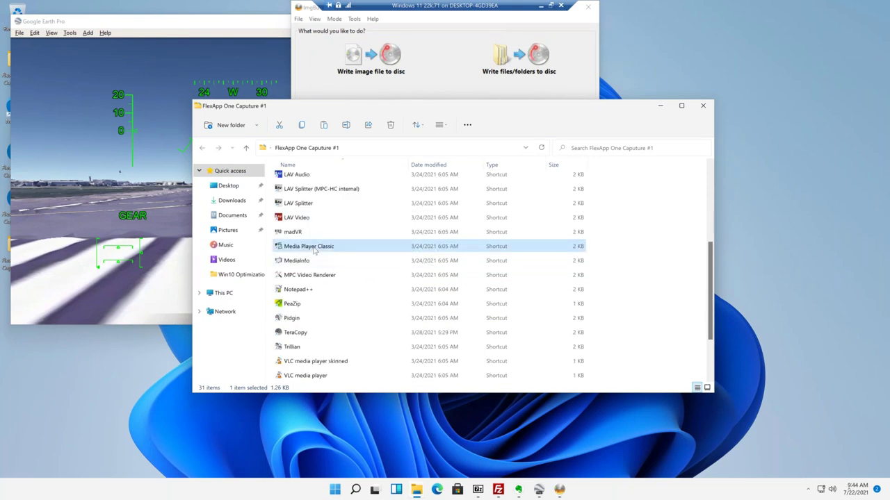
{"action": "double_click", "coordinate": [314, 248]}
{"action": "left_click", "coordinate": [476, 174]}
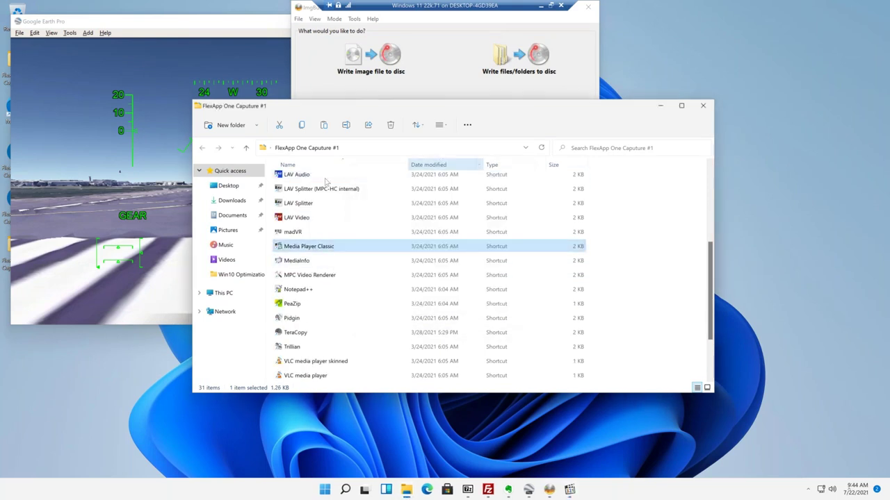
{"action": "left_click", "coordinate": [297, 276]}
{"action": "double_click", "coordinate": [296, 276]}
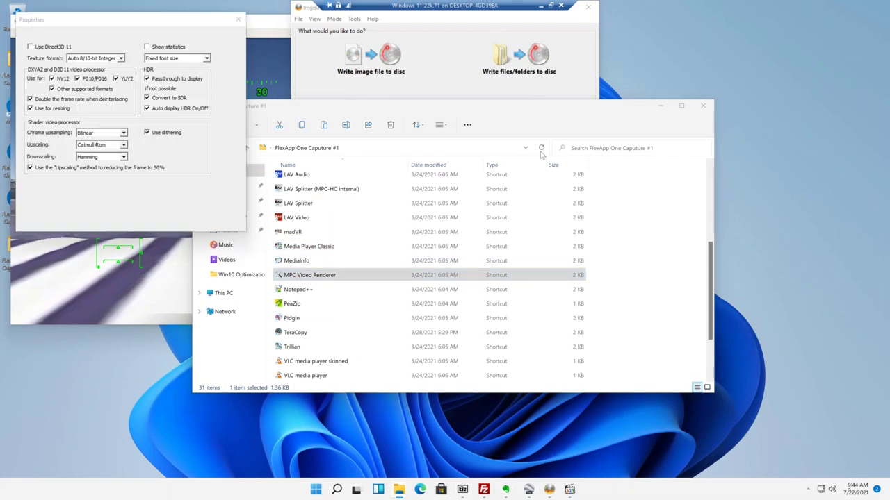
{"action": "left_click", "coordinate": [306, 287]}
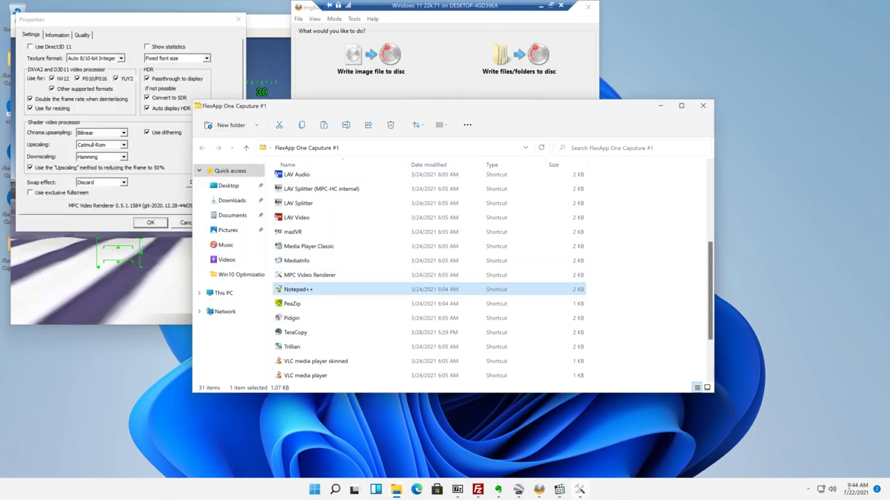
{"action": "double_click", "coordinate": [305, 288]}
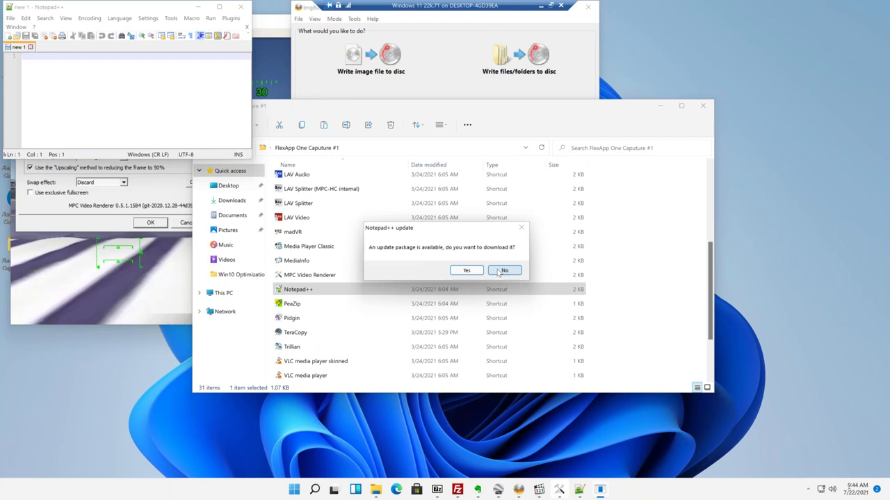
{"action": "left_click", "coordinate": [502, 271]}
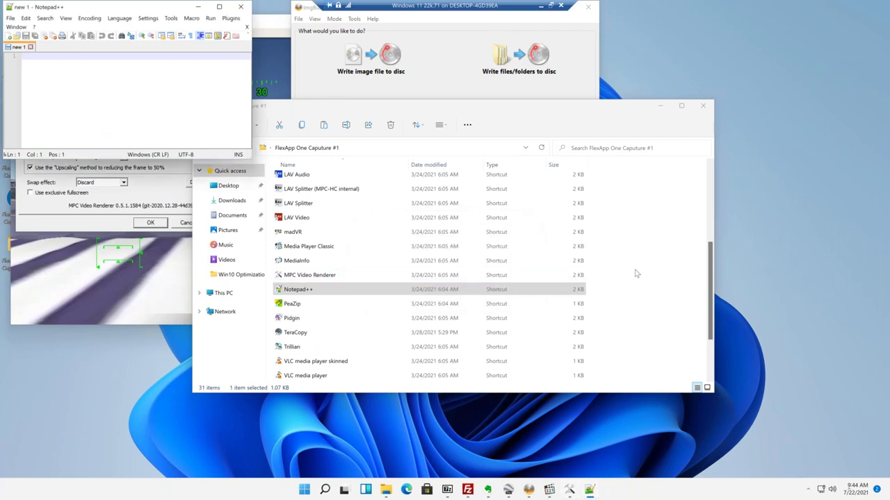
Launch Pidgin, TeraCopy, VLC, WinRAR and WinSCP, then hide all windows to show the desktop.
{"action": "scroll", "coordinate": [636, 272], "scroll_direction": "down", "scroll_amount": 2}
{"action": "left_click", "coordinate": [292, 233]}
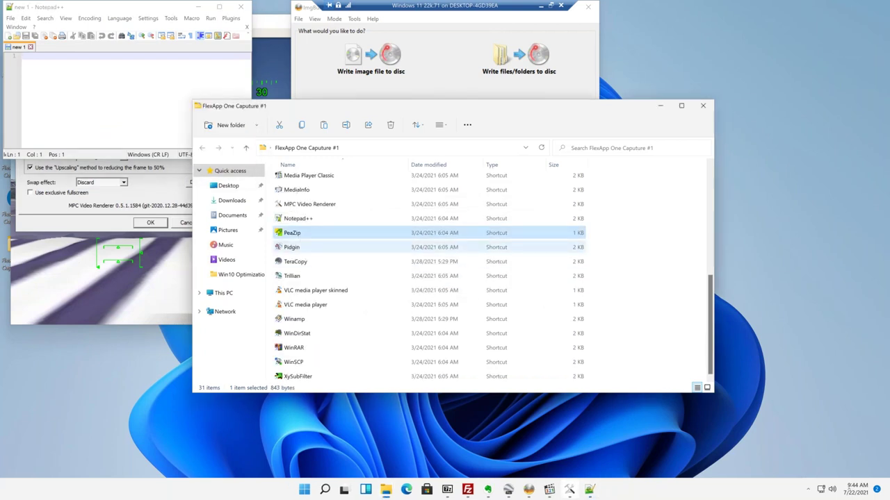
{"action": "double_click", "coordinate": [292, 247]}
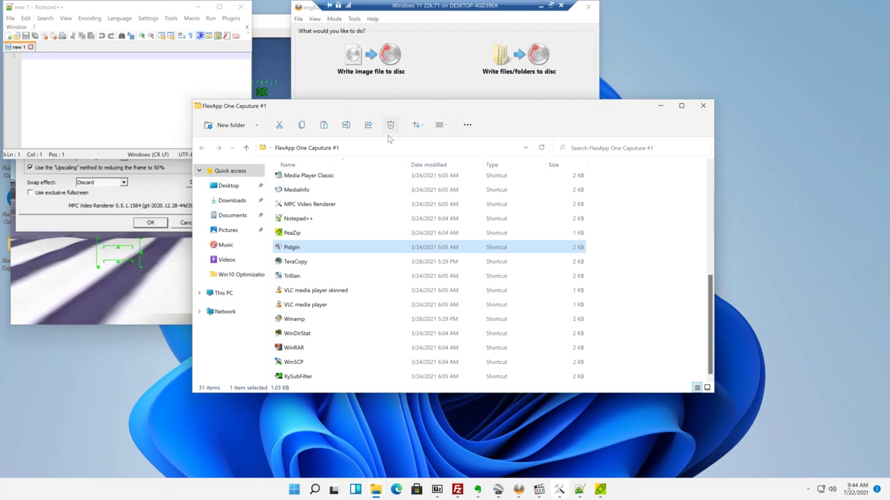
{"action": "left_click", "coordinate": [646, 208]}
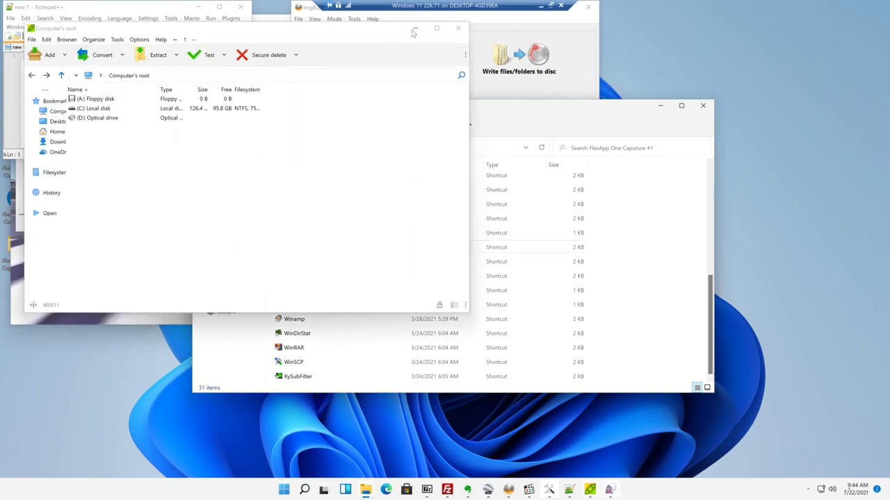
{"action": "double_click", "coordinate": [296, 262]}
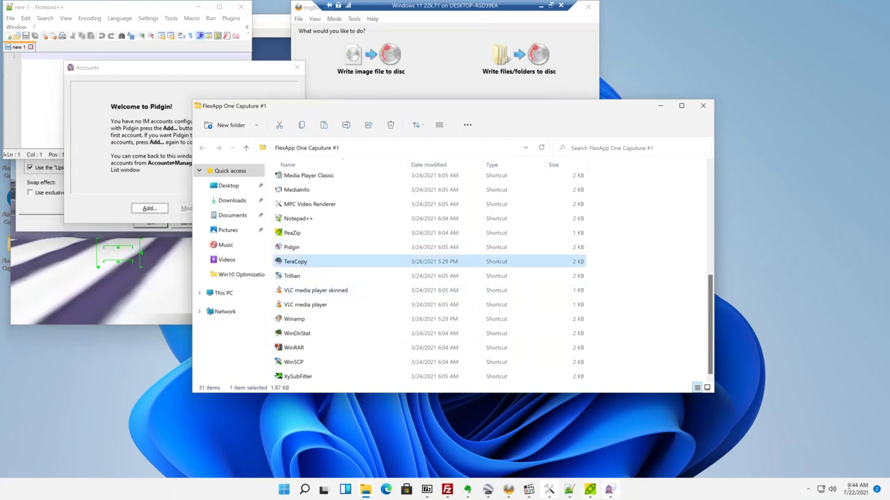
{"action": "left_click", "coordinate": [660, 236]}
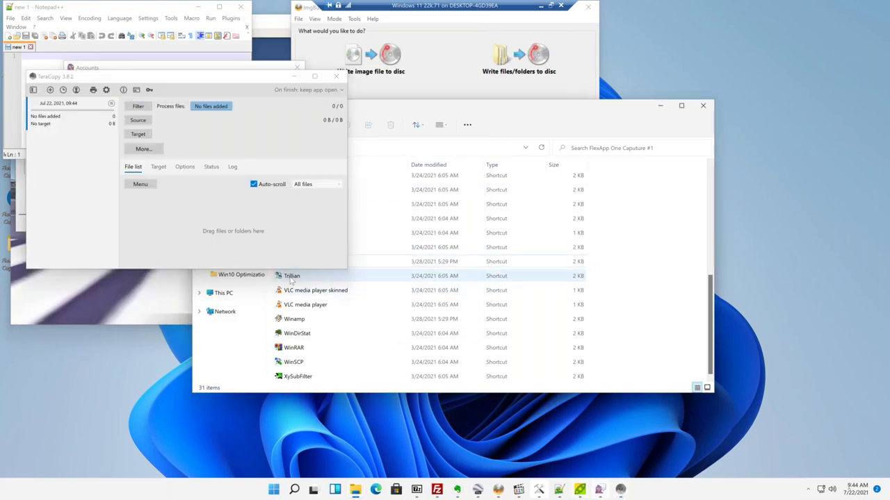
{"action": "double_click", "coordinate": [302, 305]}
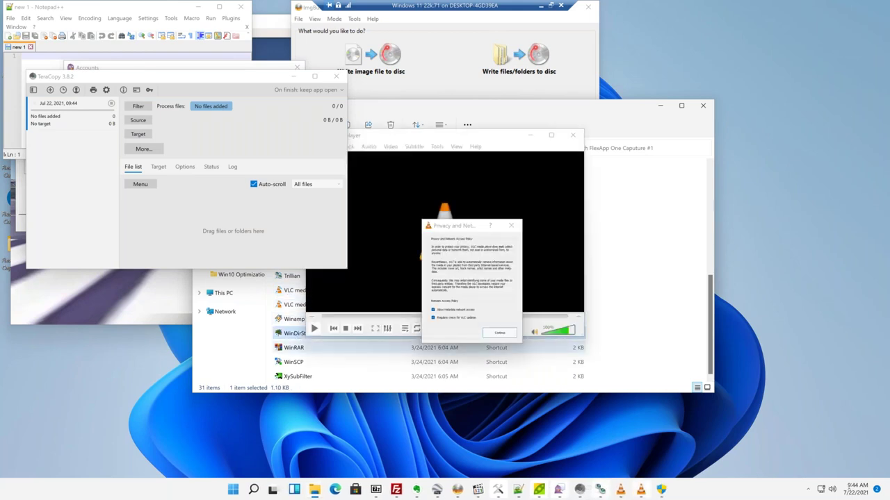
{"action": "left_click", "coordinate": [296, 347]}
{"action": "left_click", "coordinate": [299, 362]}
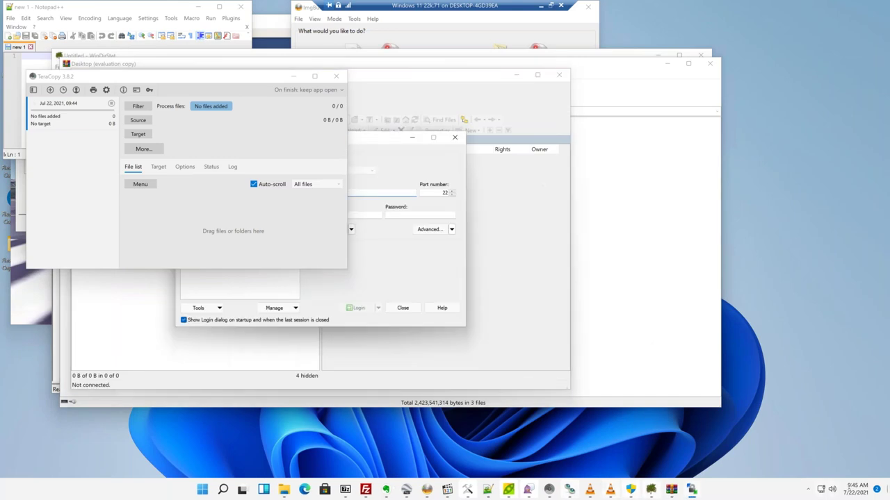
{"action": "key", "text": "super+d"}
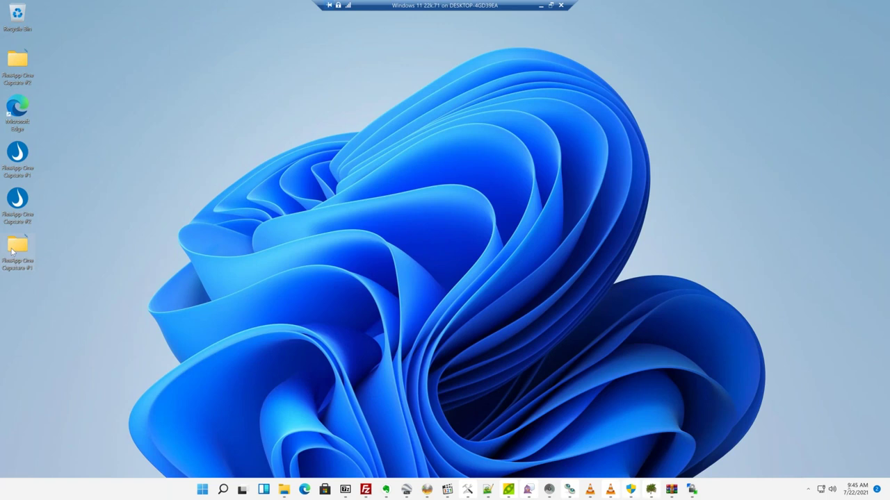
Open the FlexApp One Capture #2 folder and launch AccessEnum and ADExplorer, accepting their licences.
{"action": "key", "text": "super+d"}
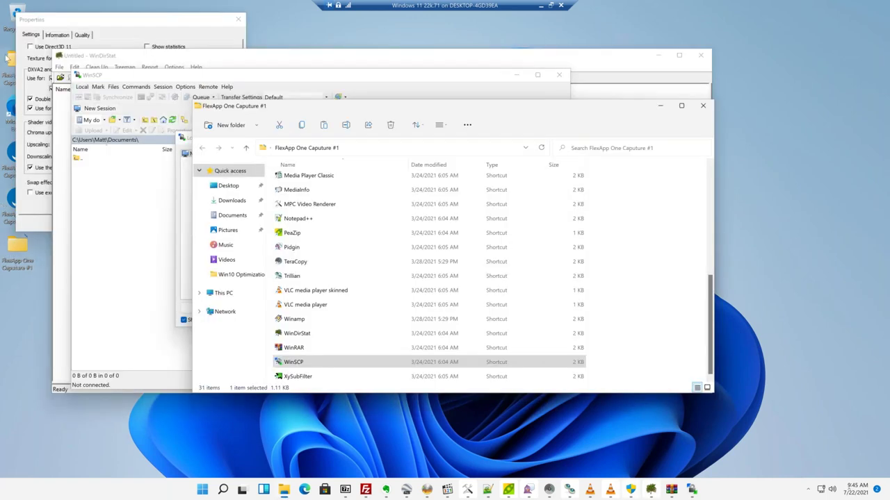
{"action": "double_click", "coordinate": [8, 64]}
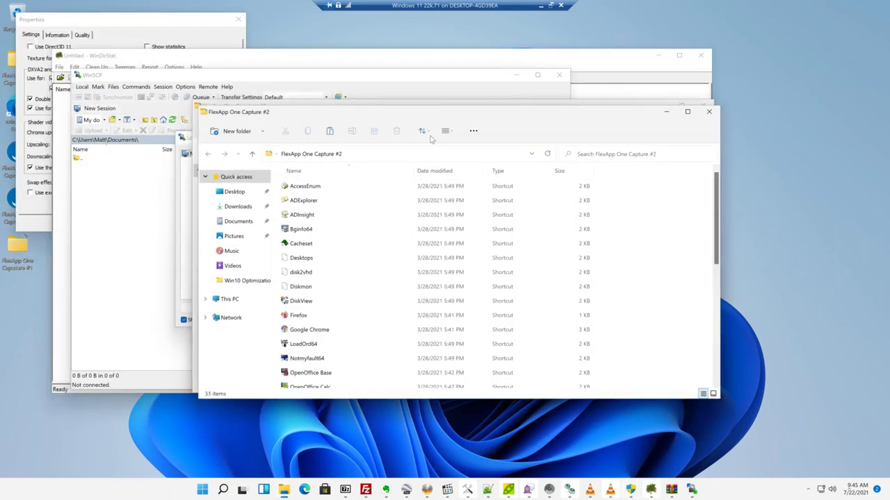
{"action": "double_click", "coordinate": [324, 187]}
{"action": "key", "text": "Return"}
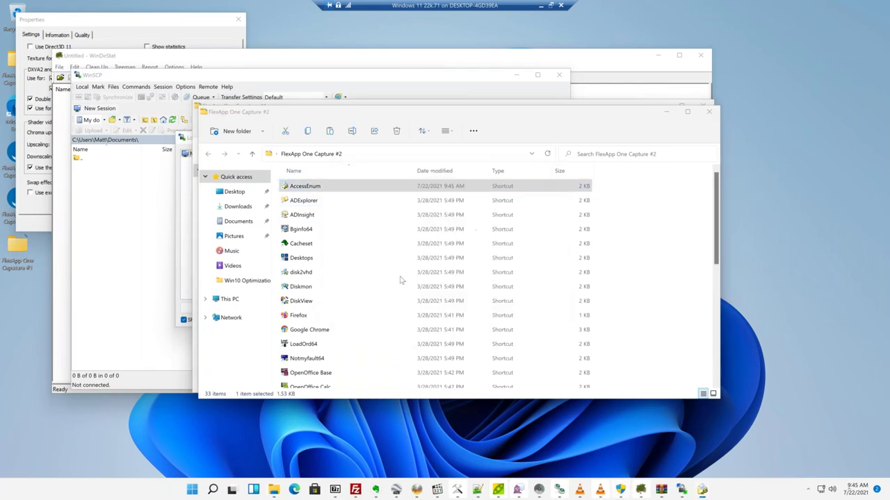
{"action": "left_click", "coordinate": [551, 169]}
{"action": "double_click", "coordinate": [285, 201]}
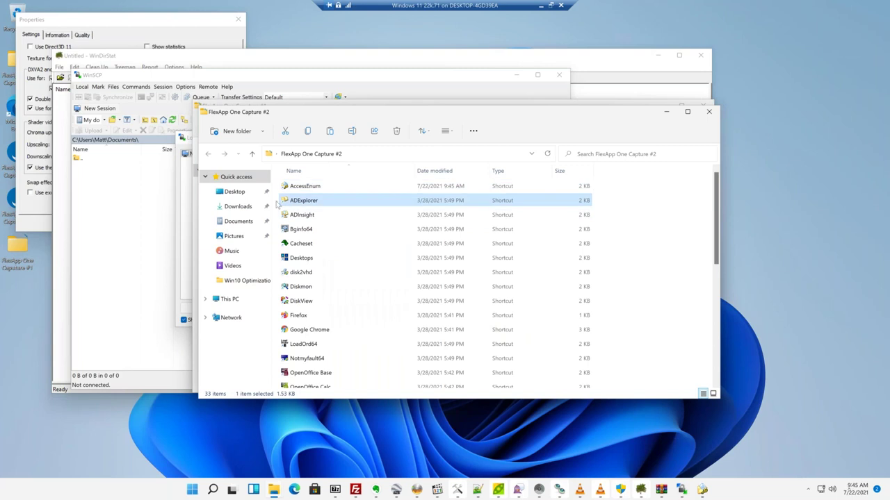
{"action": "key", "text": "Return"}
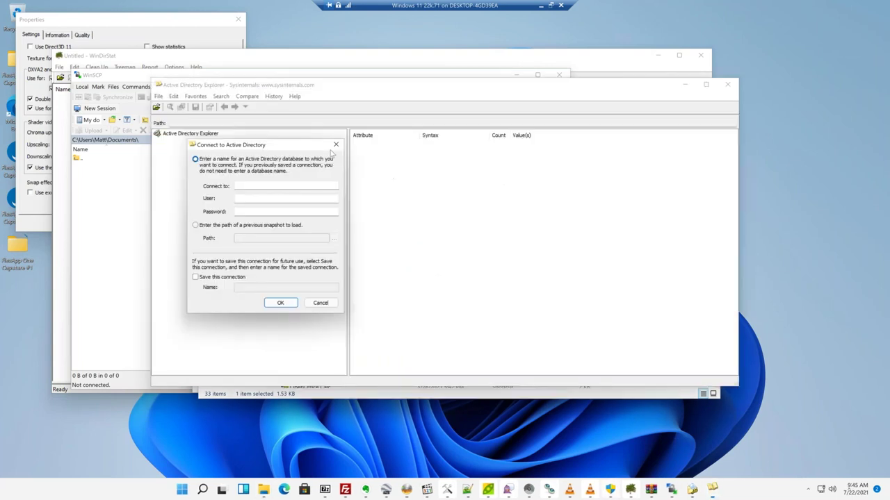
{"action": "left_click", "coordinate": [336, 144]}
{"action": "left_click", "coordinate": [686, 86]}
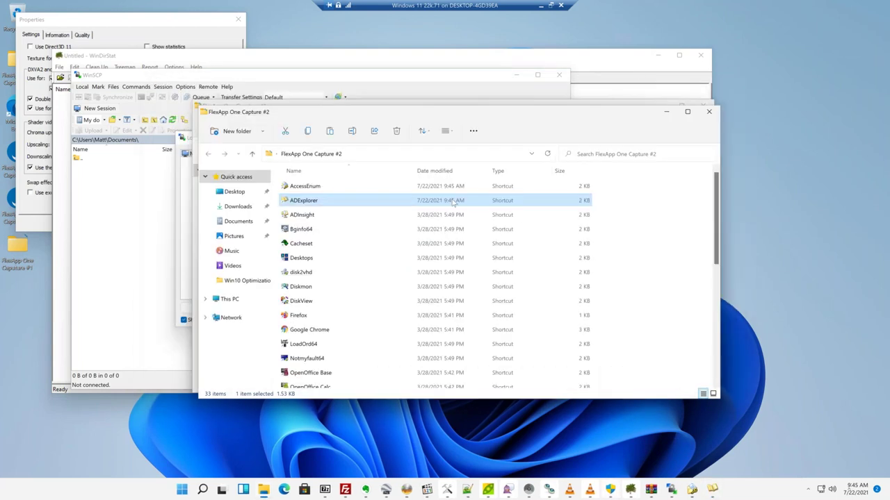
Launch Bginfo64 and Desktops from Capture #2, agreeing to each licence agreement.
{"action": "double_click", "coordinate": [325, 230]}
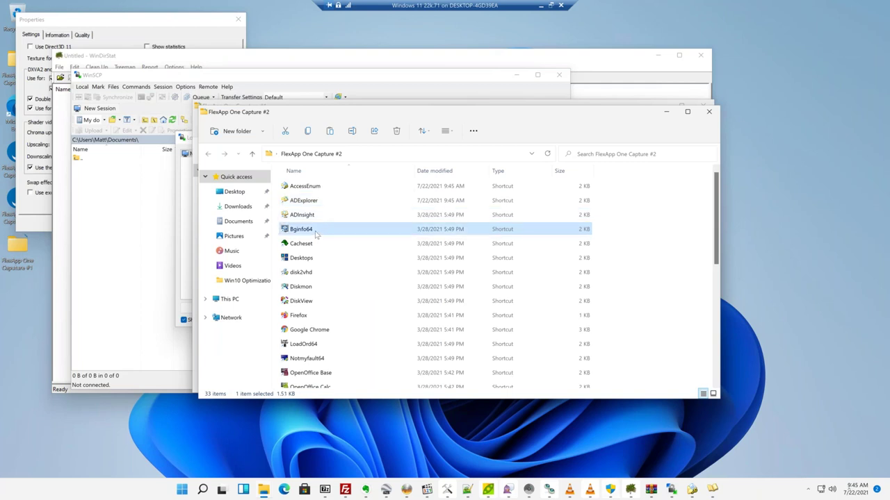
{"action": "left_click", "coordinate": [493, 299]}
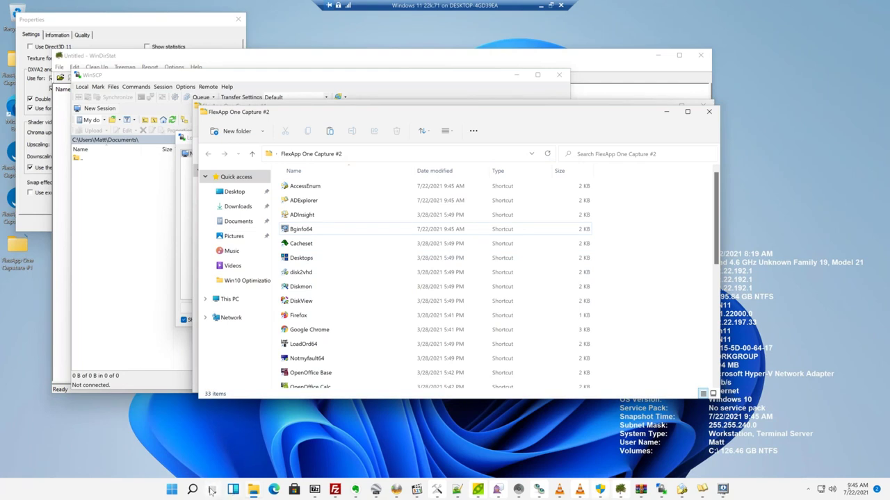
{"action": "left_click", "coordinate": [211, 491]}
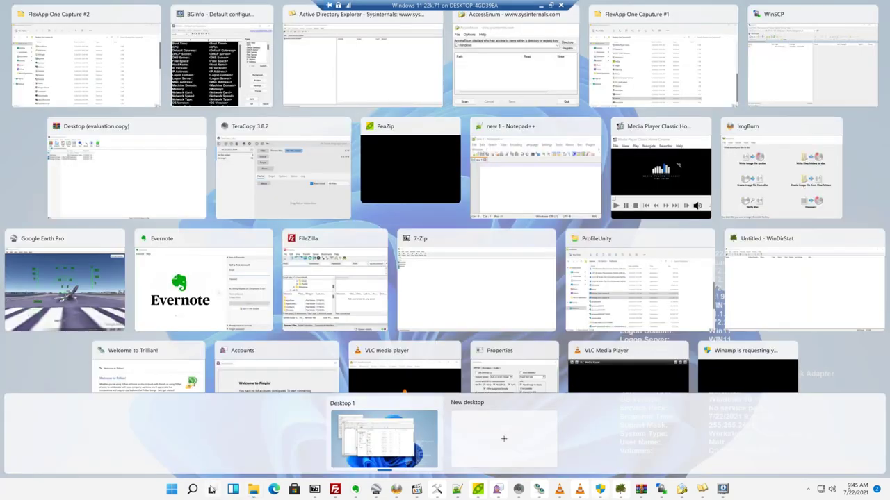
{"action": "left_click", "coordinate": [211, 491]}
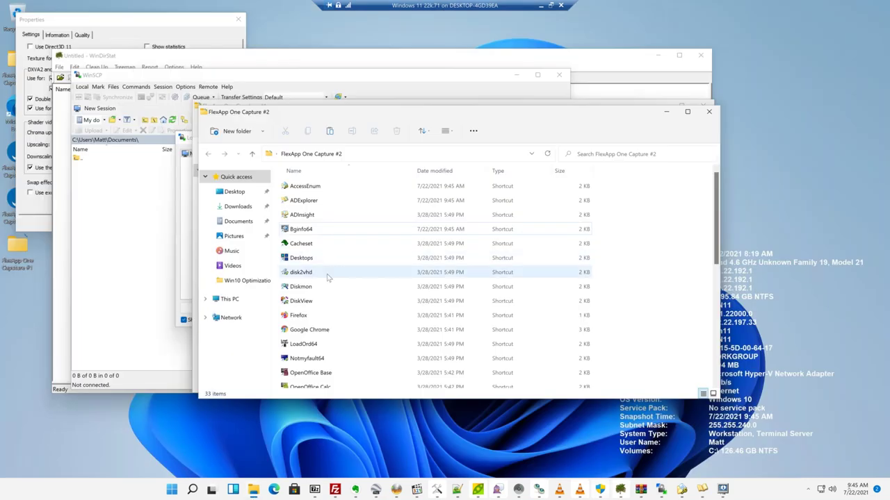
{"action": "double_click", "coordinate": [309, 260]}
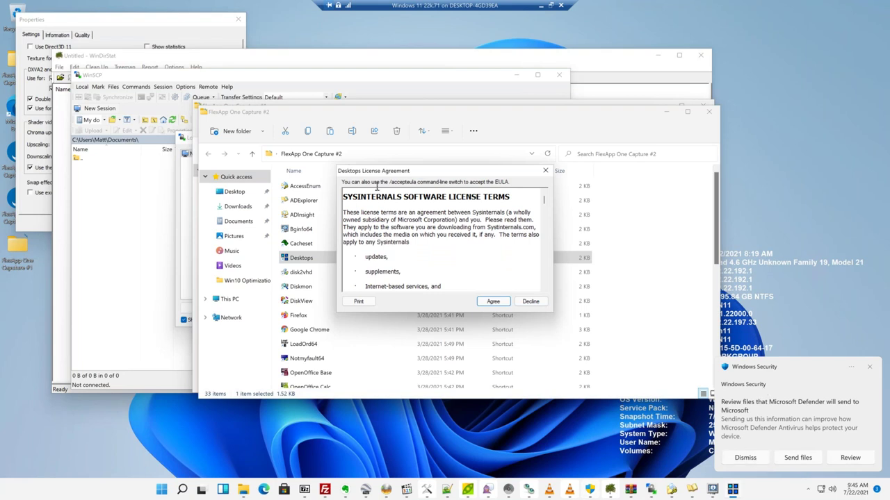
{"action": "left_click", "coordinate": [492, 301]}
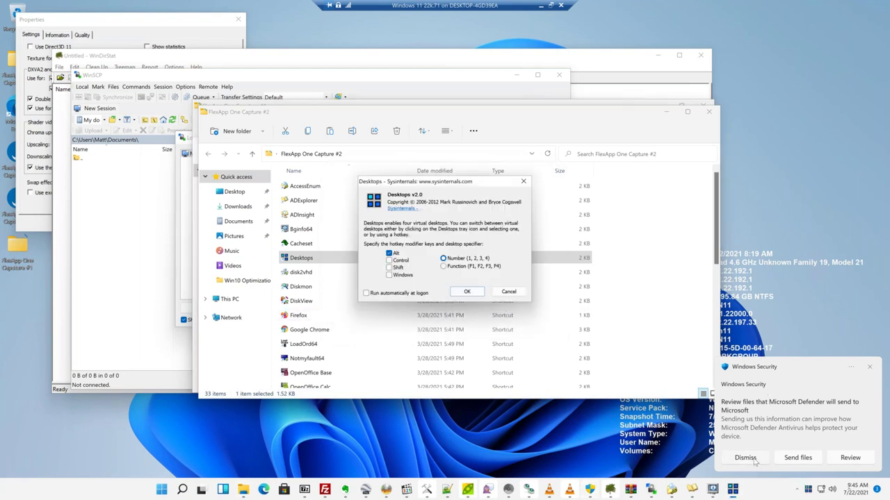
{"action": "left_click", "coordinate": [336, 281]}
{"action": "left_click", "coordinate": [322, 273]}
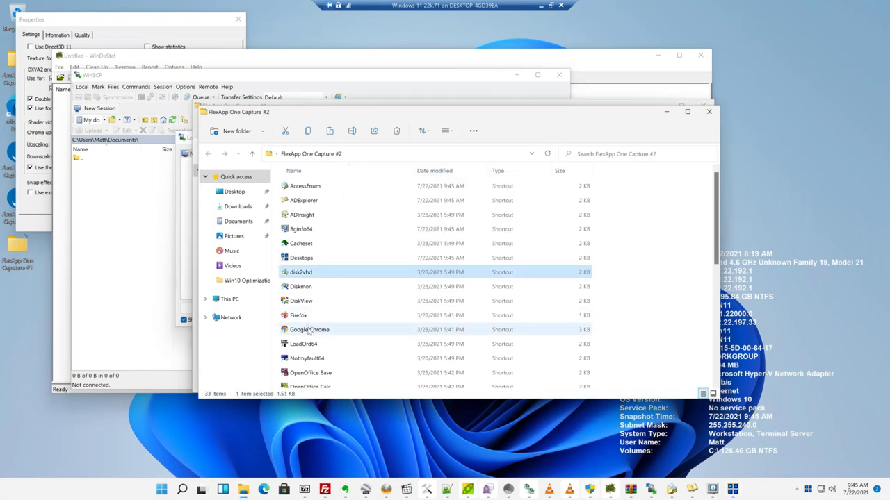
{"action": "left_click", "coordinate": [309, 331]}
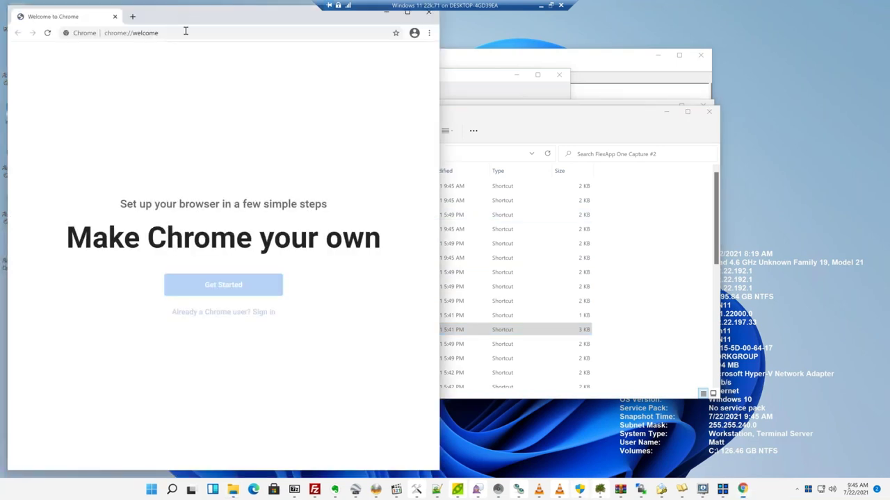
Go to community.liquidware.com in Chrome.
{"action": "left_click", "coordinate": [185, 31]}
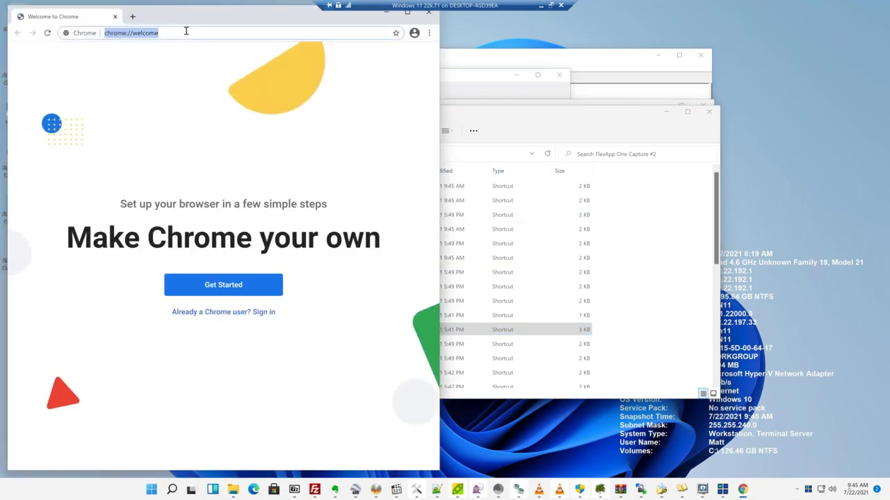
{"action": "type", "text": "cok"}
{"action": "key", "text": "BackSpace"}
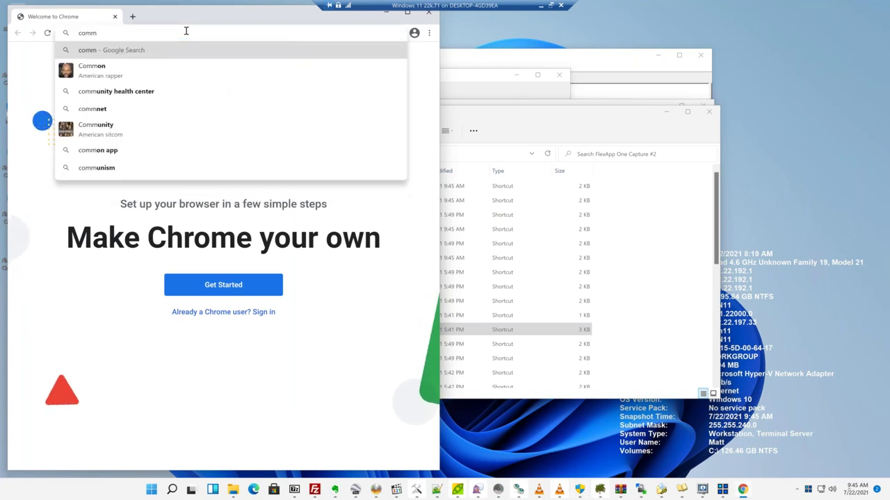
{"action": "type", "text": "unity.liquidware.com"}
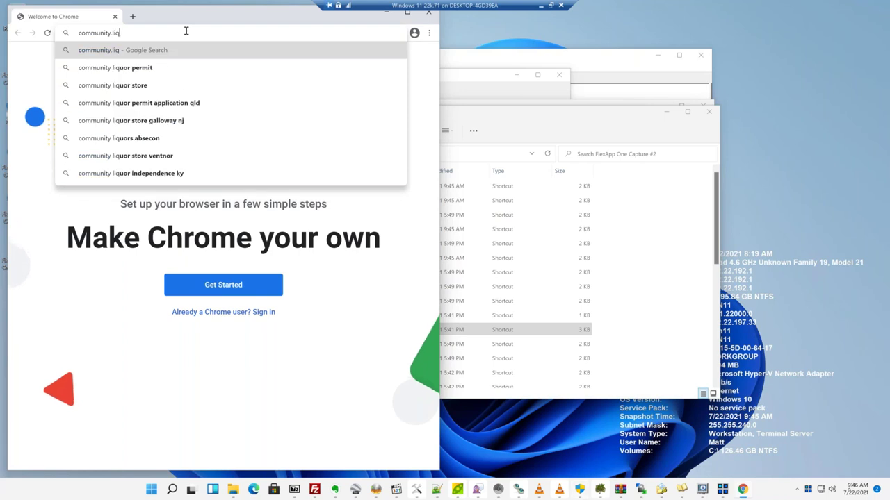
{"action": "key", "text": "Return"}
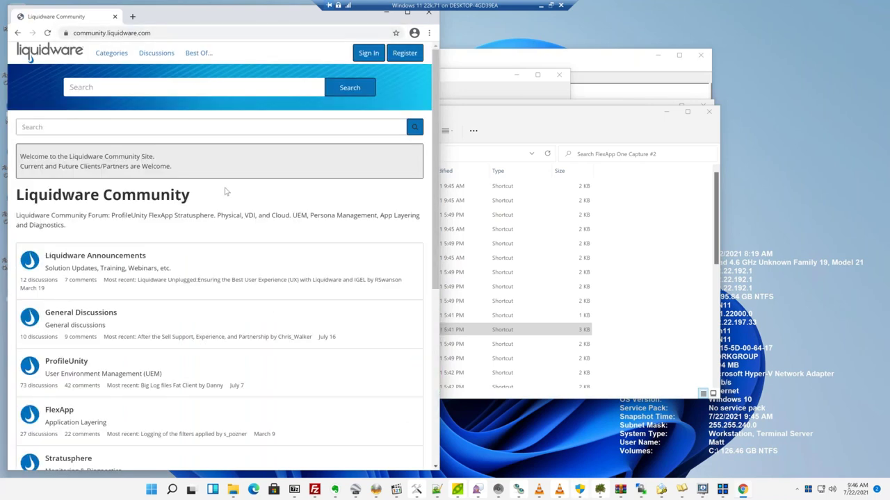
{"action": "scroll", "coordinate": [278, 238], "scroll_direction": "down", "scroll_amount": 4}
{"action": "scroll", "coordinate": [278, 239], "scroll_direction": "up", "scroll_amount": 4}
{"action": "scroll", "coordinate": [278, 239], "scroll_direction": "down", "scroll_amount": 3}
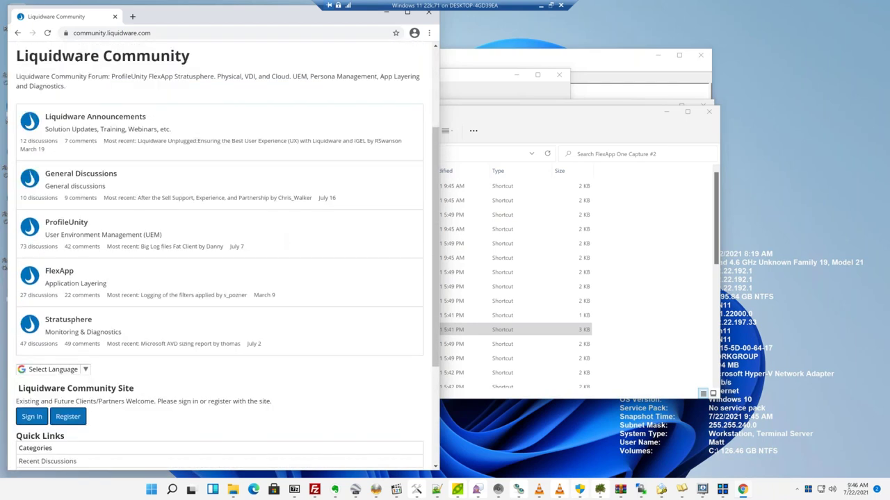
Open FlexApp > FlexApp General Questions > 'How can I create the best FlexApp Packaging Console?', then minimize Chrome.
{"action": "left_click", "coordinate": [54, 277]}
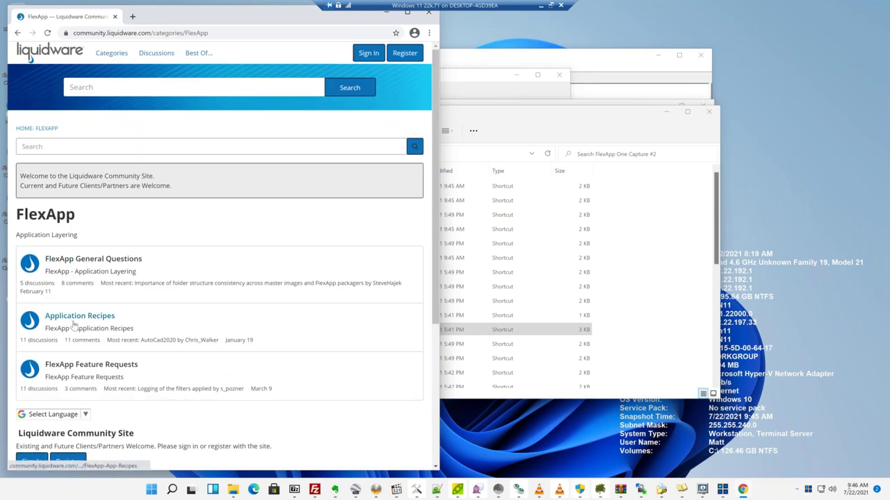
{"action": "left_click", "coordinate": [94, 260]}
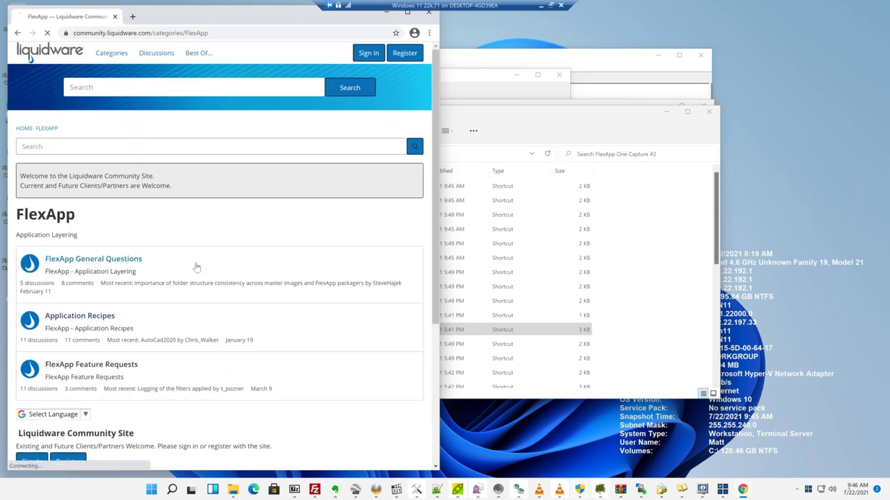
{"action": "scroll", "coordinate": [249, 256], "scroll_direction": "down", "scroll_amount": 2}
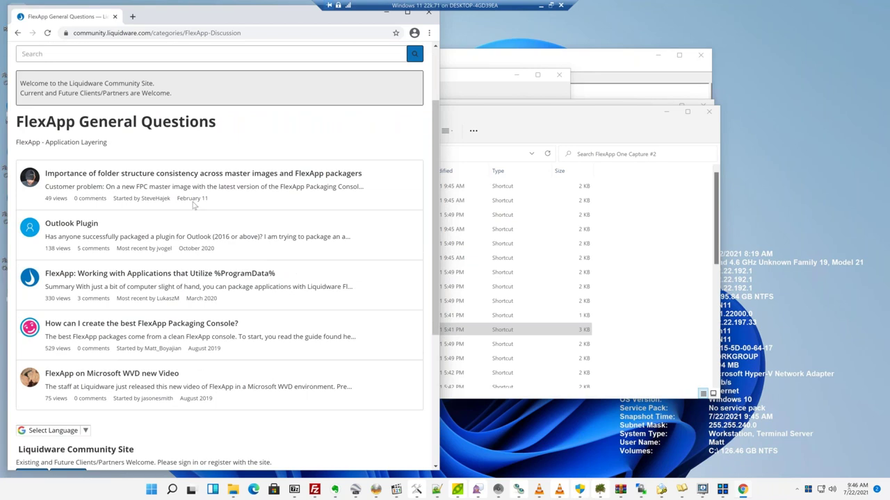
{"action": "left_click", "coordinate": [158, 324]}
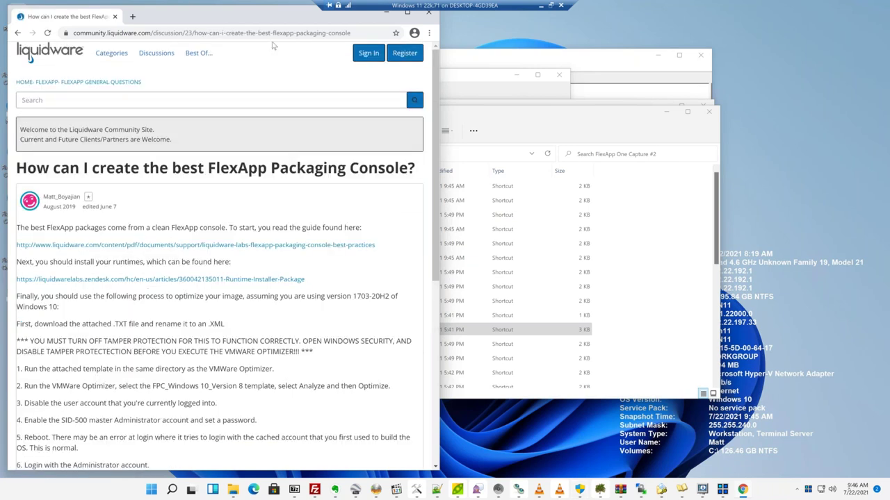
{"action": "left_click_drag", "start_coordinate": [316, 17], "coordinate": [414, 35]}
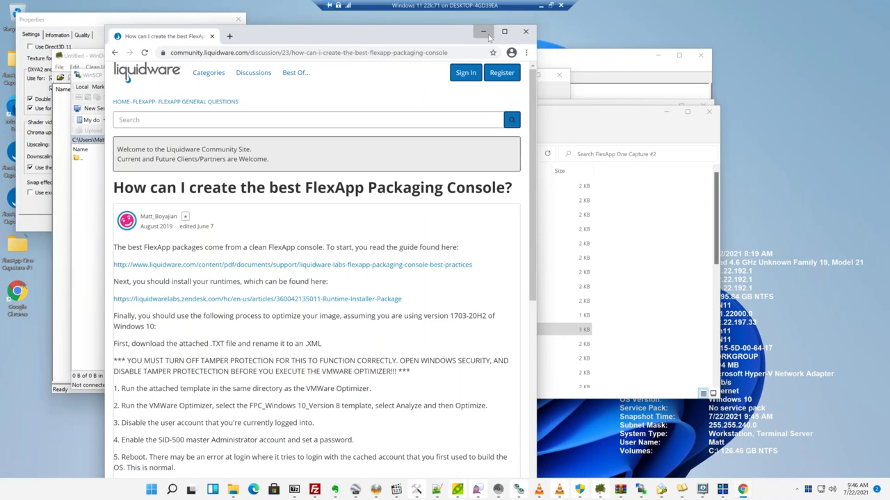
{"action": "left_click", "coordinate": [484, 31]}
{"action": "scroll", "coordinate": [386, 324], "scroll_direction": "down", "scroll_amount": 5}
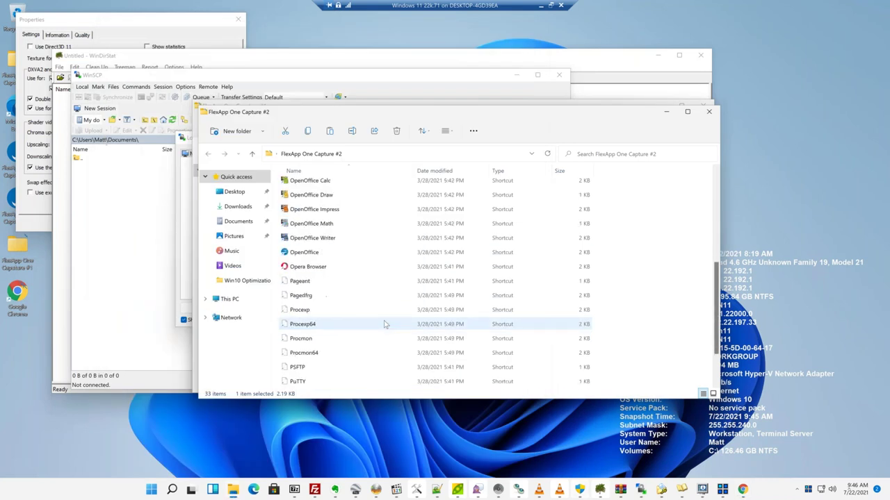
Launch the packaged OpenOffice Writer and watch the CPU graph on Task Manager's Performance page.
{"action": "left_click", "coordinate": [319, 240]}
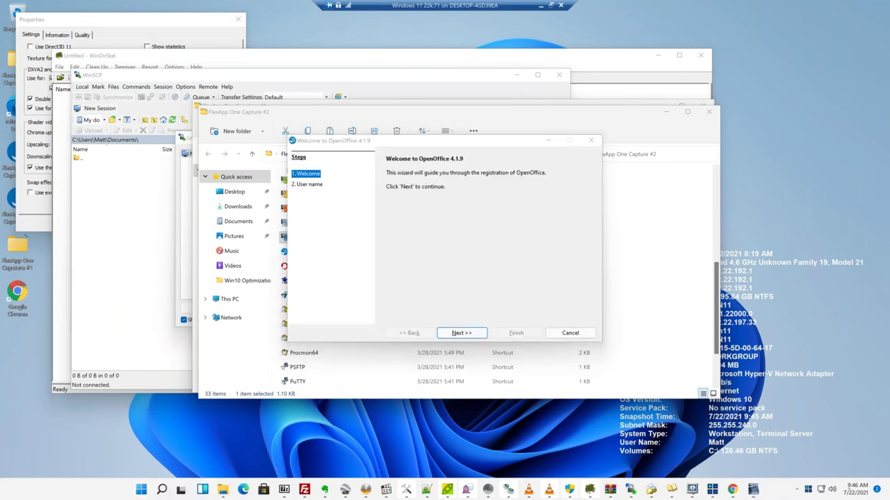
{"action": "right_click", "coordinate": [141, 490]}
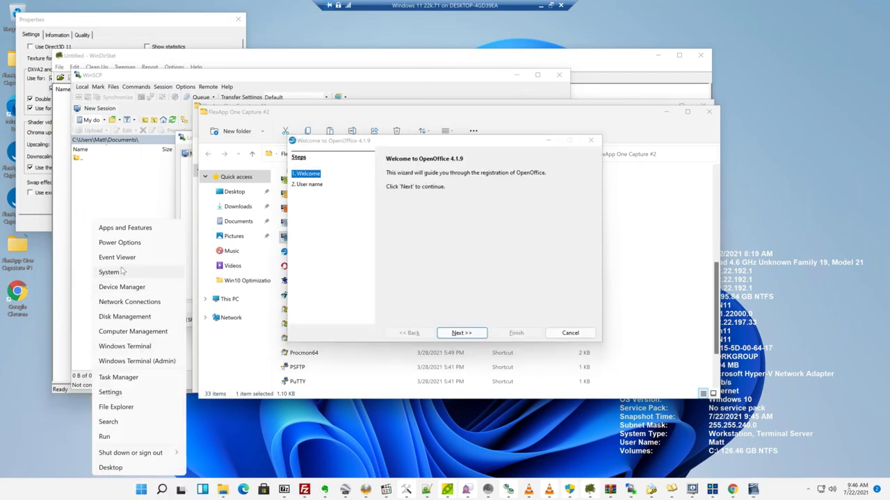
{"action": "left_click", "coordinate": [122, 377]}
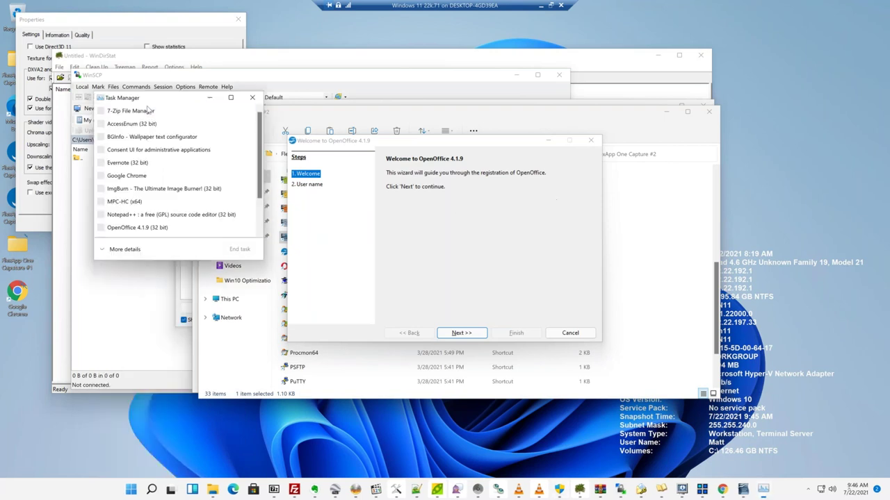
{"action": "left_click", "coordinate": [126, 253]}
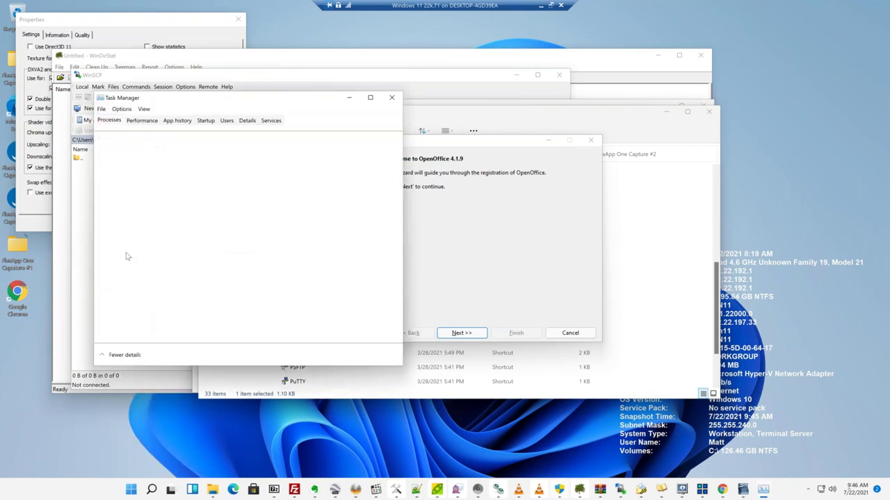
{"action": "left_click", "coordinate": [141, 122]}
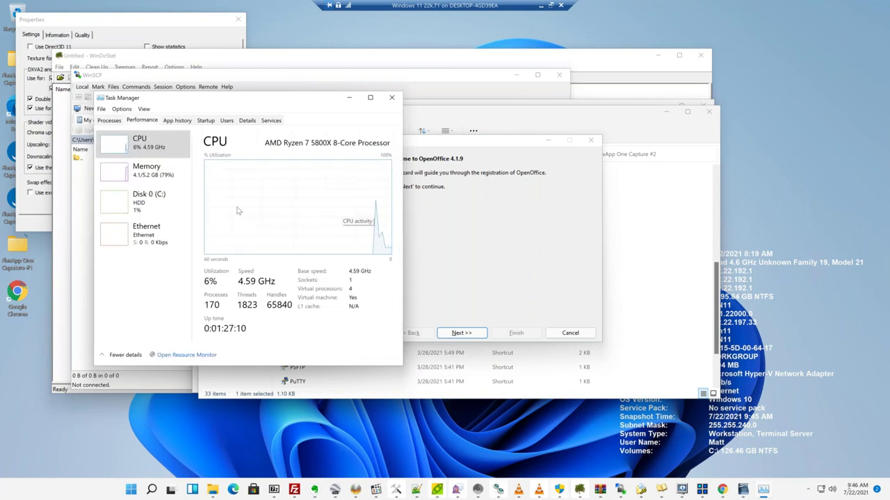
Complete the OpenOffice welcome wizard, close Writer, and return to the FlexApp One Capture #2 folder.
{"action": "left_click", "coordinate": [469, 143]}
{"action": "left_click", "coordinate": [461, 333]}
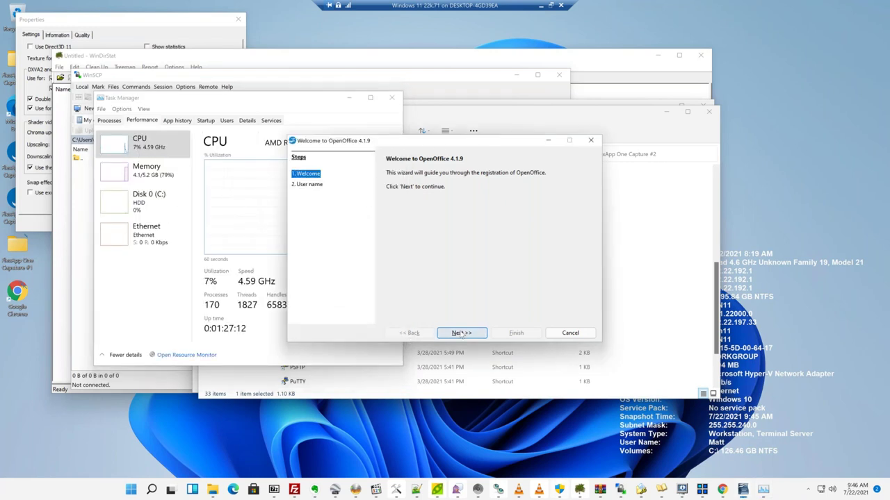
{"action": "left_click", "coordinate": [511, 335]}
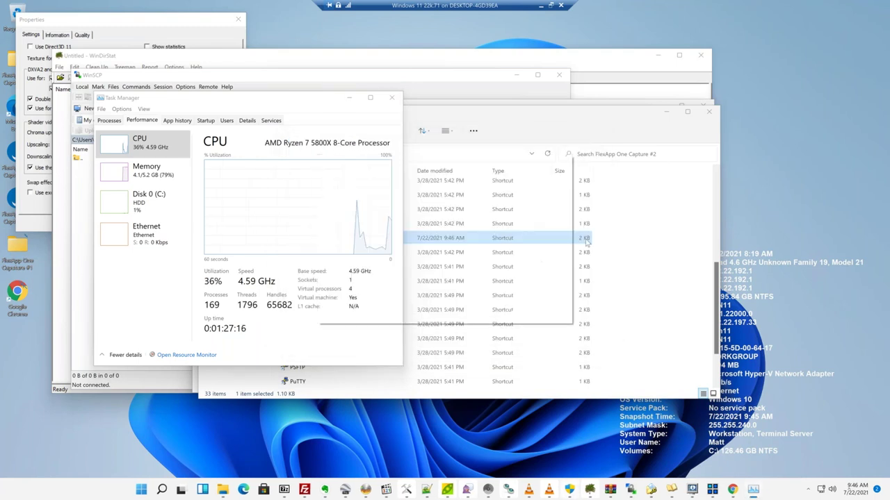
{"action": "left_click", "coordinate": [718, 116]}
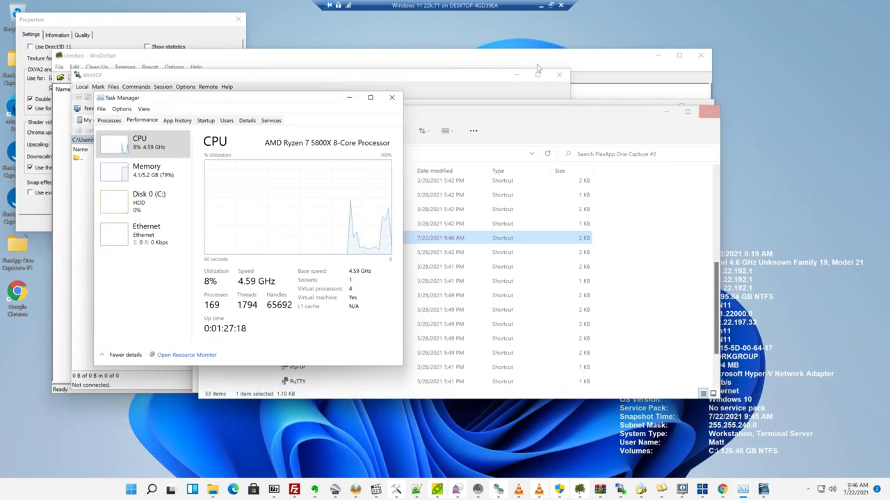
{"action": "left_click", "coordinate": [671, 262]}
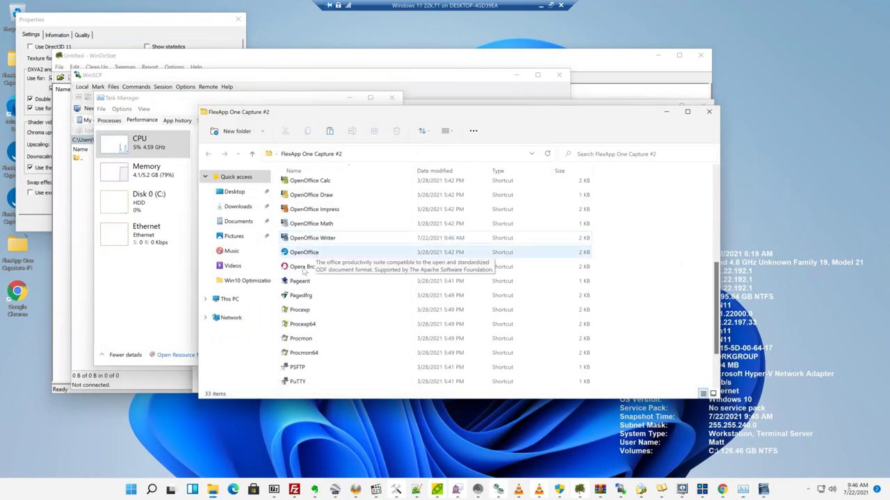
Run packaged Process Explorer, accept its licence, check Capture processes, allow Winamp setup, exit full screen.
{"action": "double_click", "coordinate": [300, 330]}
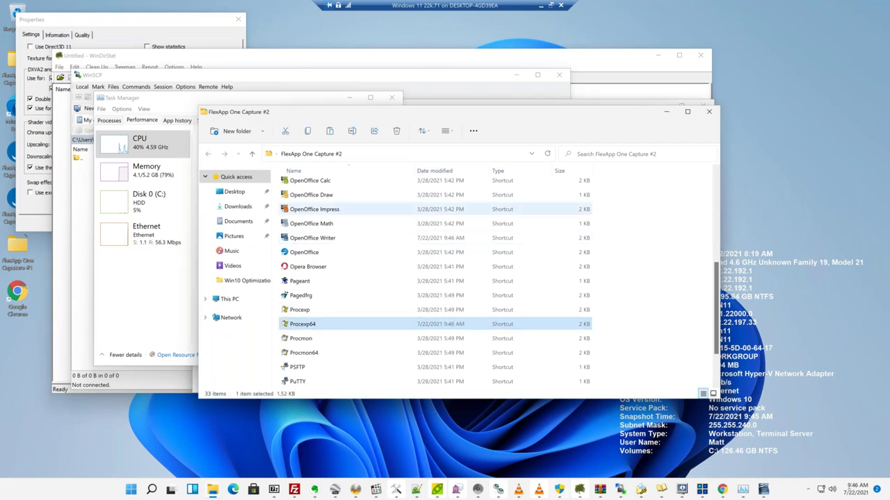
{"action": "left_click", "coordinate": [491, 300]}
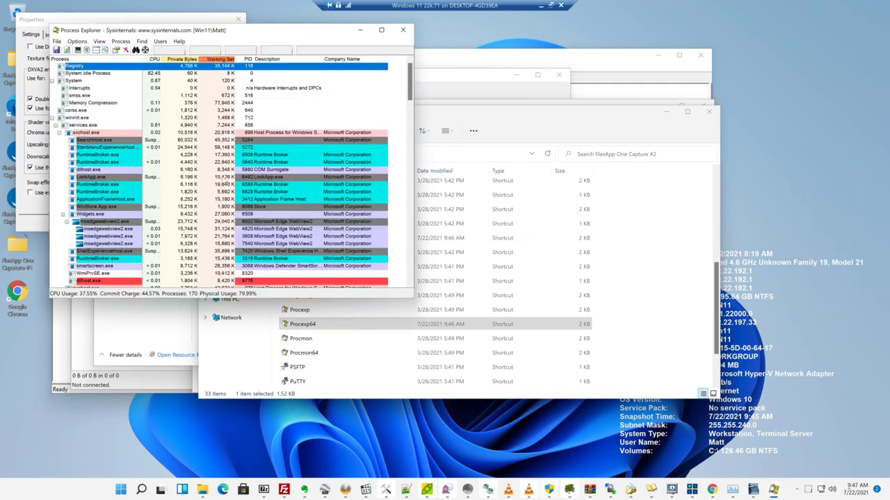
{"action": "scroll", "coordinate": [229, 174], "scroll_direction": "down", "scroll_amount": 12}
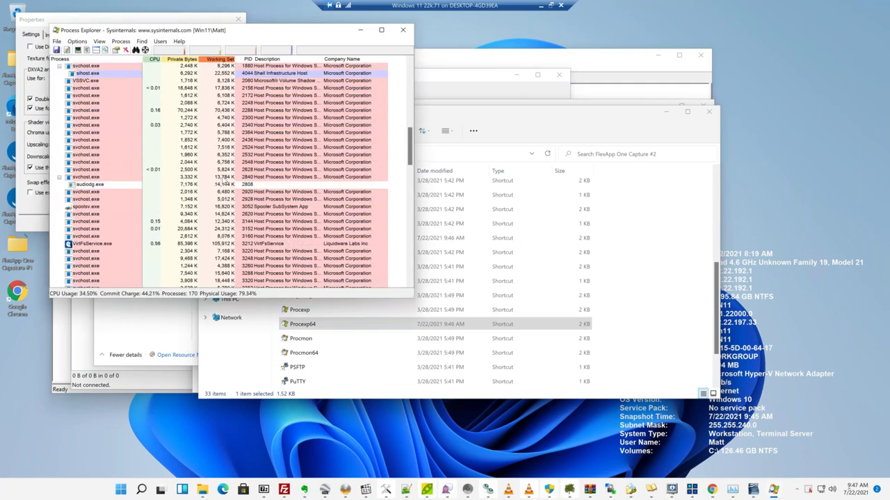
{"action": "scroll", "coordinate": [226, 183], "scroll_direction": "down", "scroll_amount": 10}
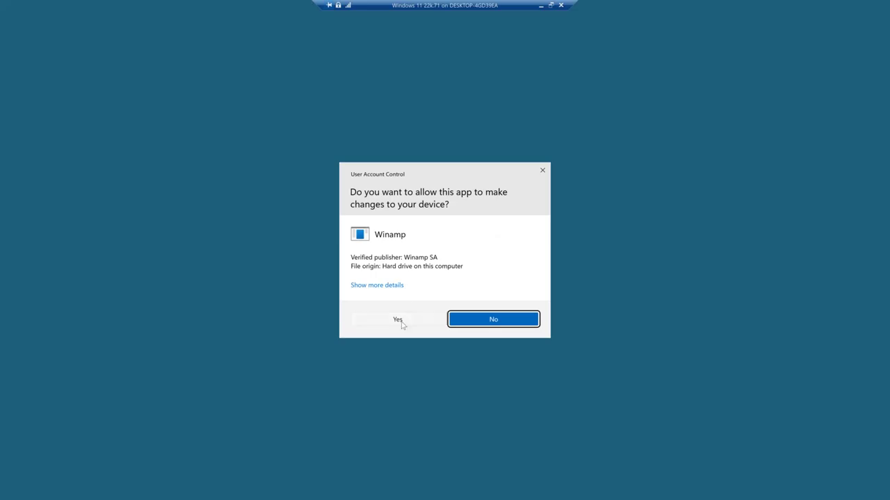
{"action": "left_click", "coordinate": [400, 320]}
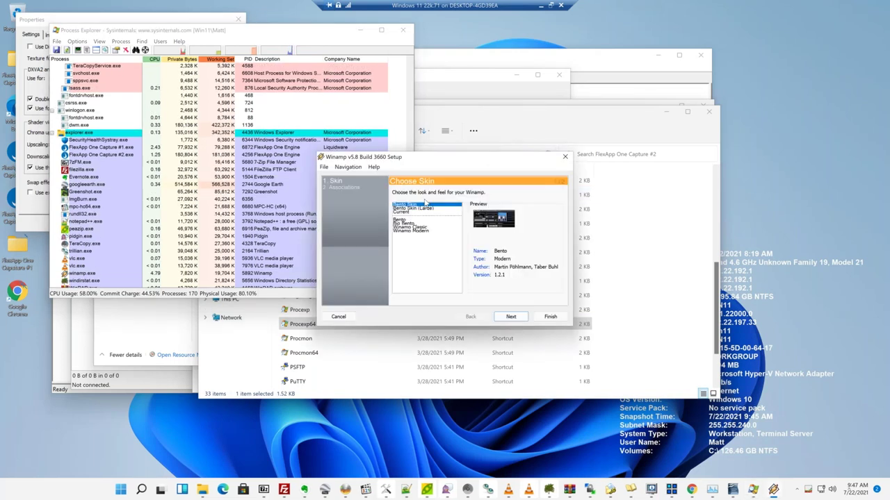
{"action": "left_click", "coordinate": [550, 6]}
View the Server 2019 VM connection in full screen mode, then minimize it.
{"action": "mouse_move", "coordinate": [397, 490]}
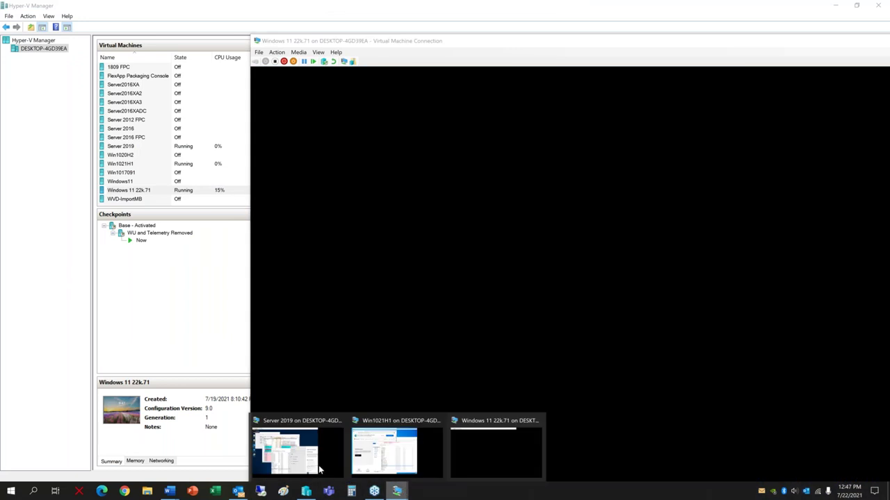
{"action": "left_click", "coordinate": [287, 450]}
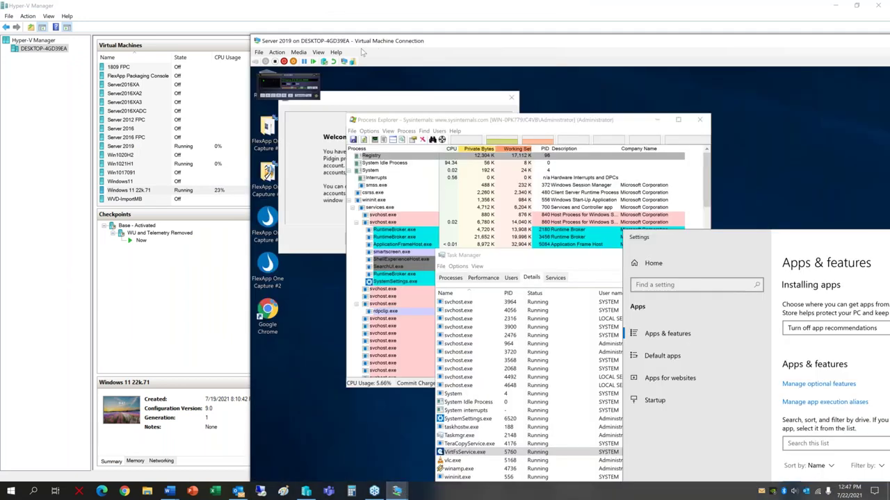
{"action": "left_click", "coordinate": [318, 53]}
{"action": "left_click", "coordinate": [327, 62]}
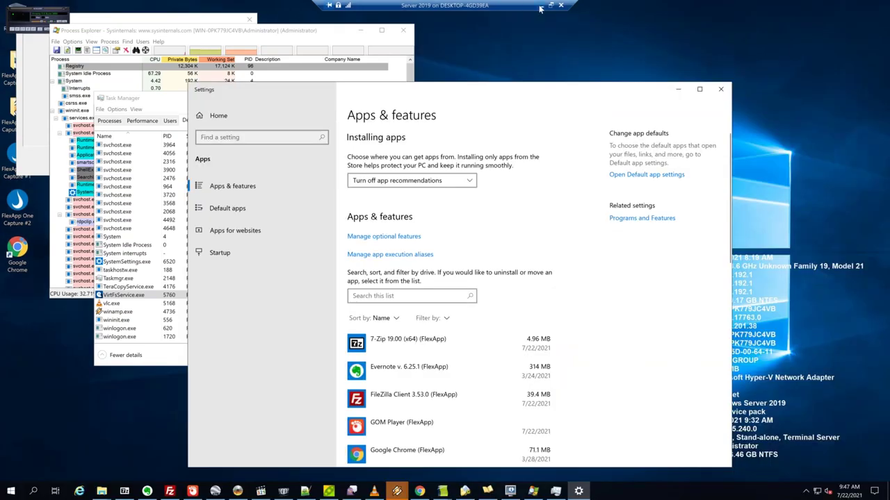
{"action": "left_click", "coordinate": [540, 7]}
Switch to the Win1021H1 VM and return its connection to a window.
{"action": "mouse_move", "coordinate": [396, 490]}
{"action": "left_click", "coordinate": [390, 450]}
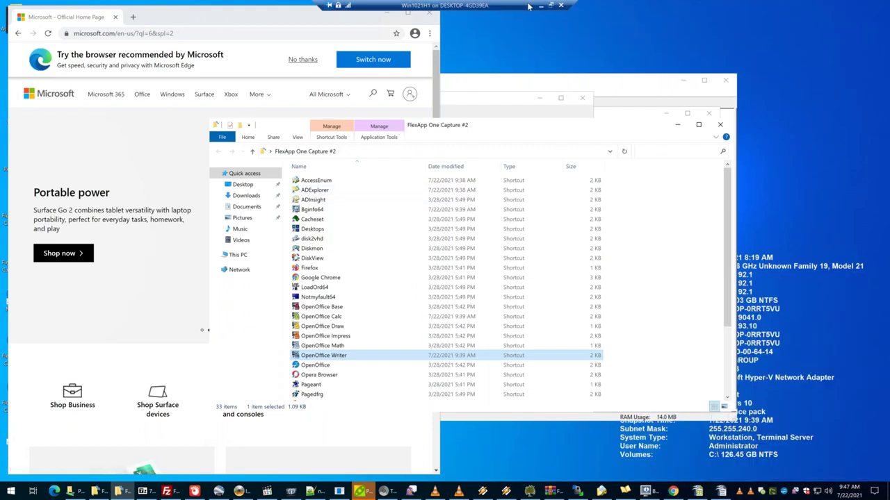
{"action": "left_click", "coordinate": [550, 7]}
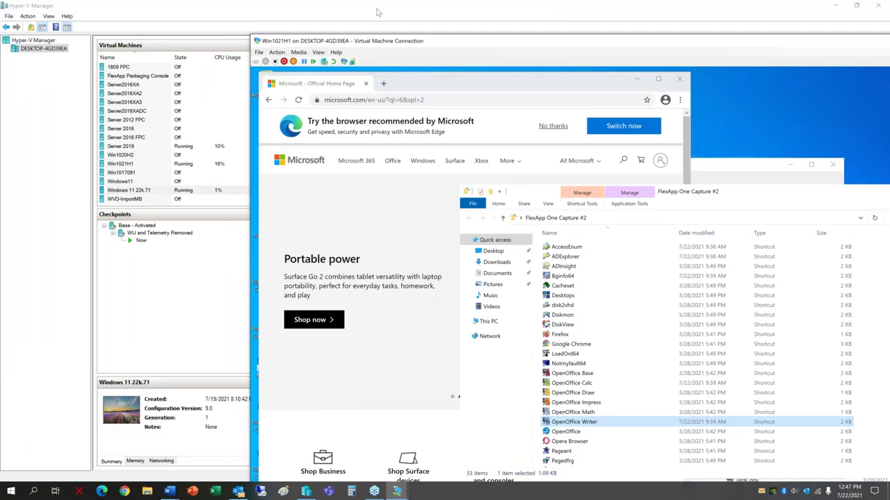